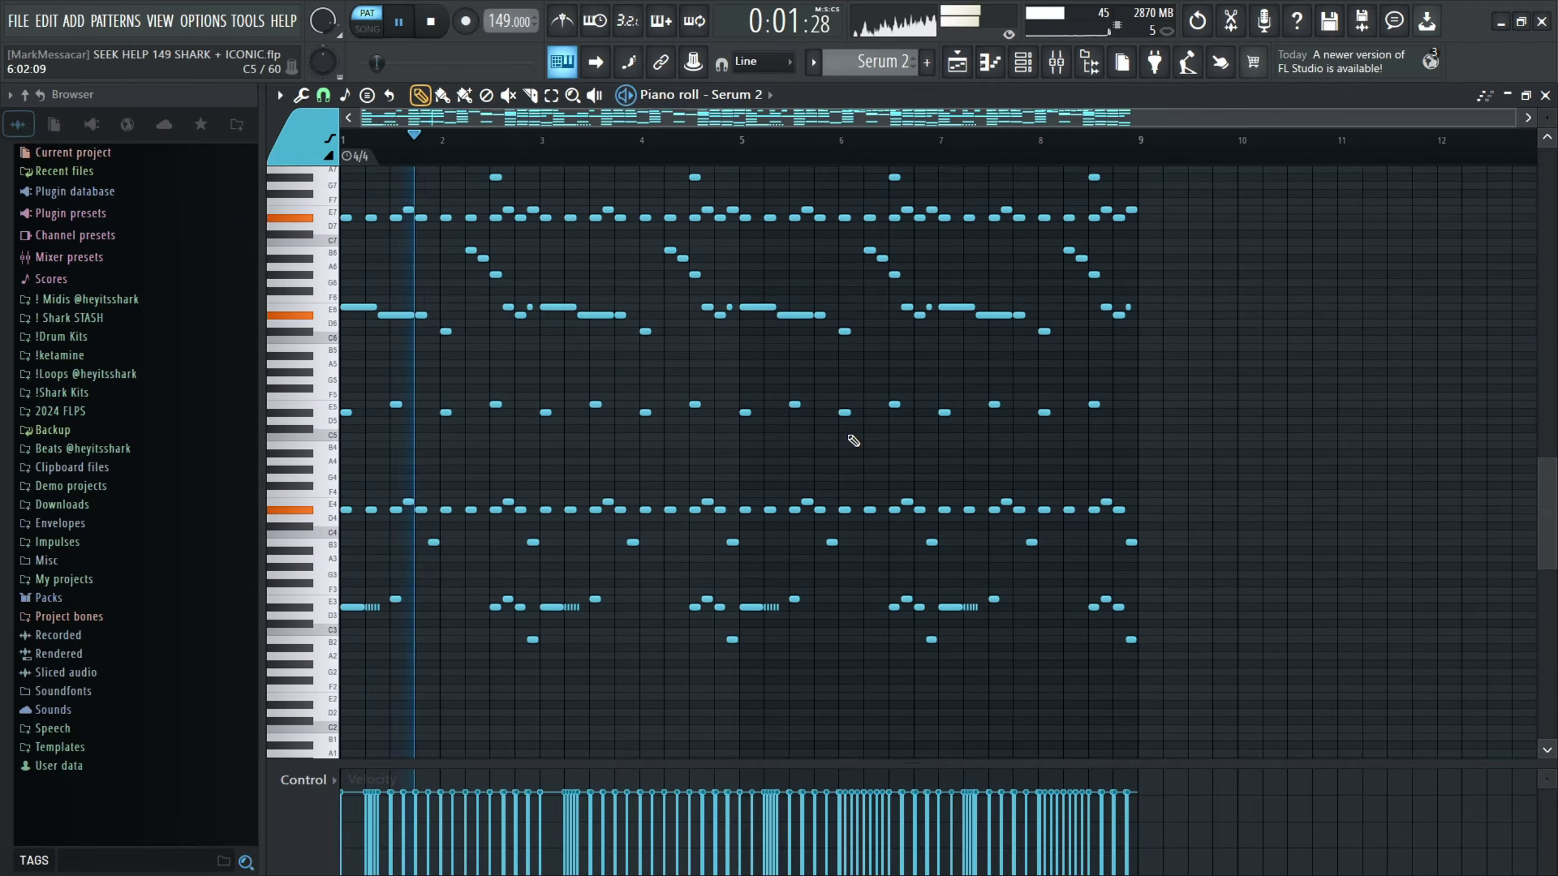
Step: Examine the note layers of the Serum 2 pattern across their full pitch range during playback
scroll(853, 441, up, 6)
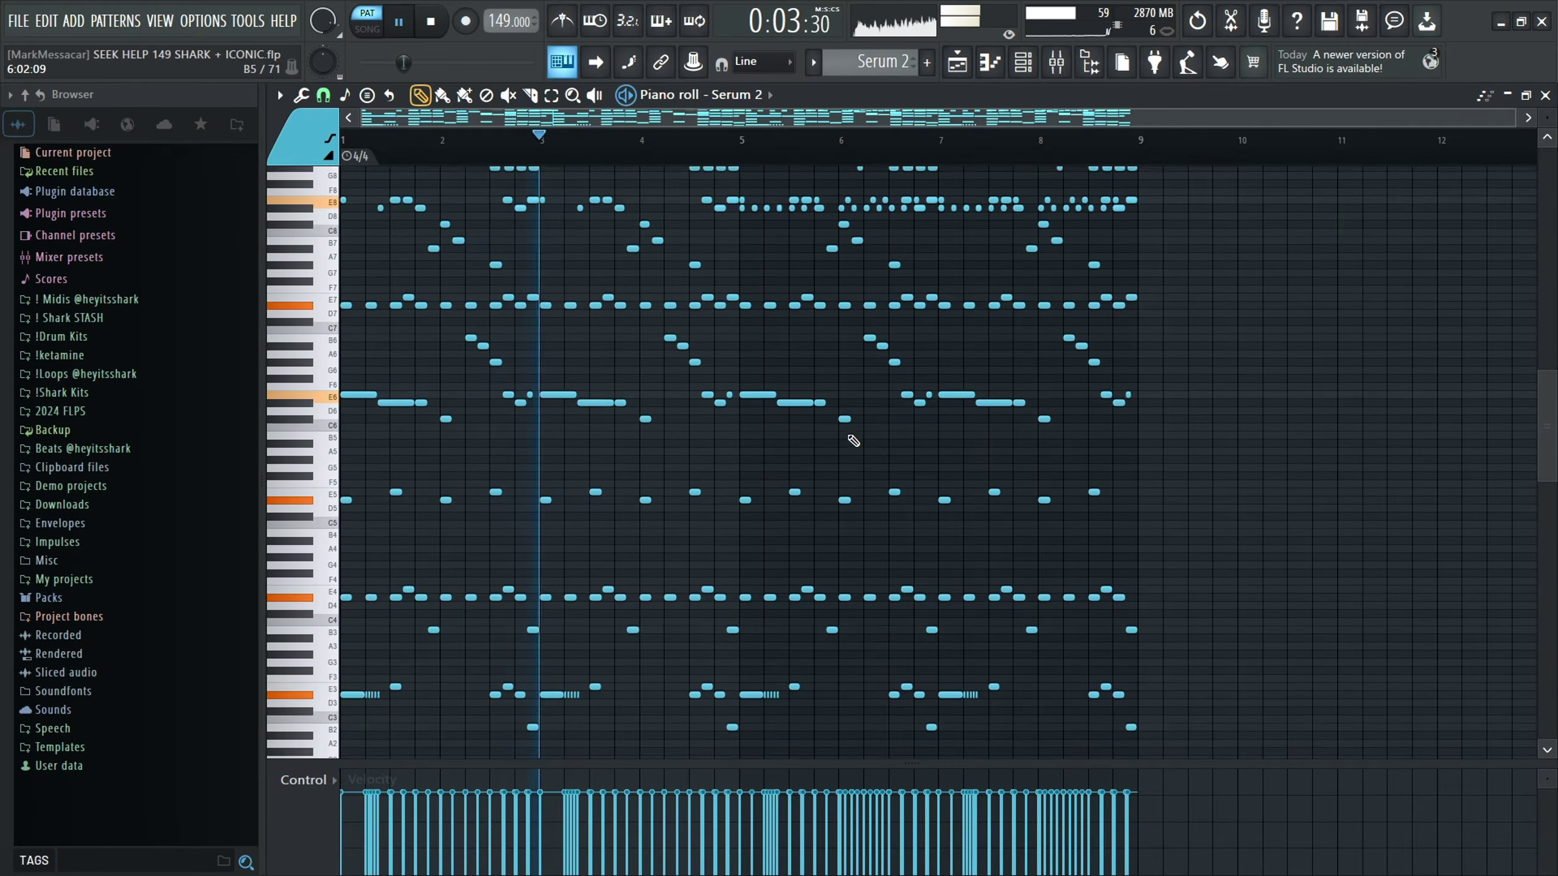
scroll(853, 440, up, 2)
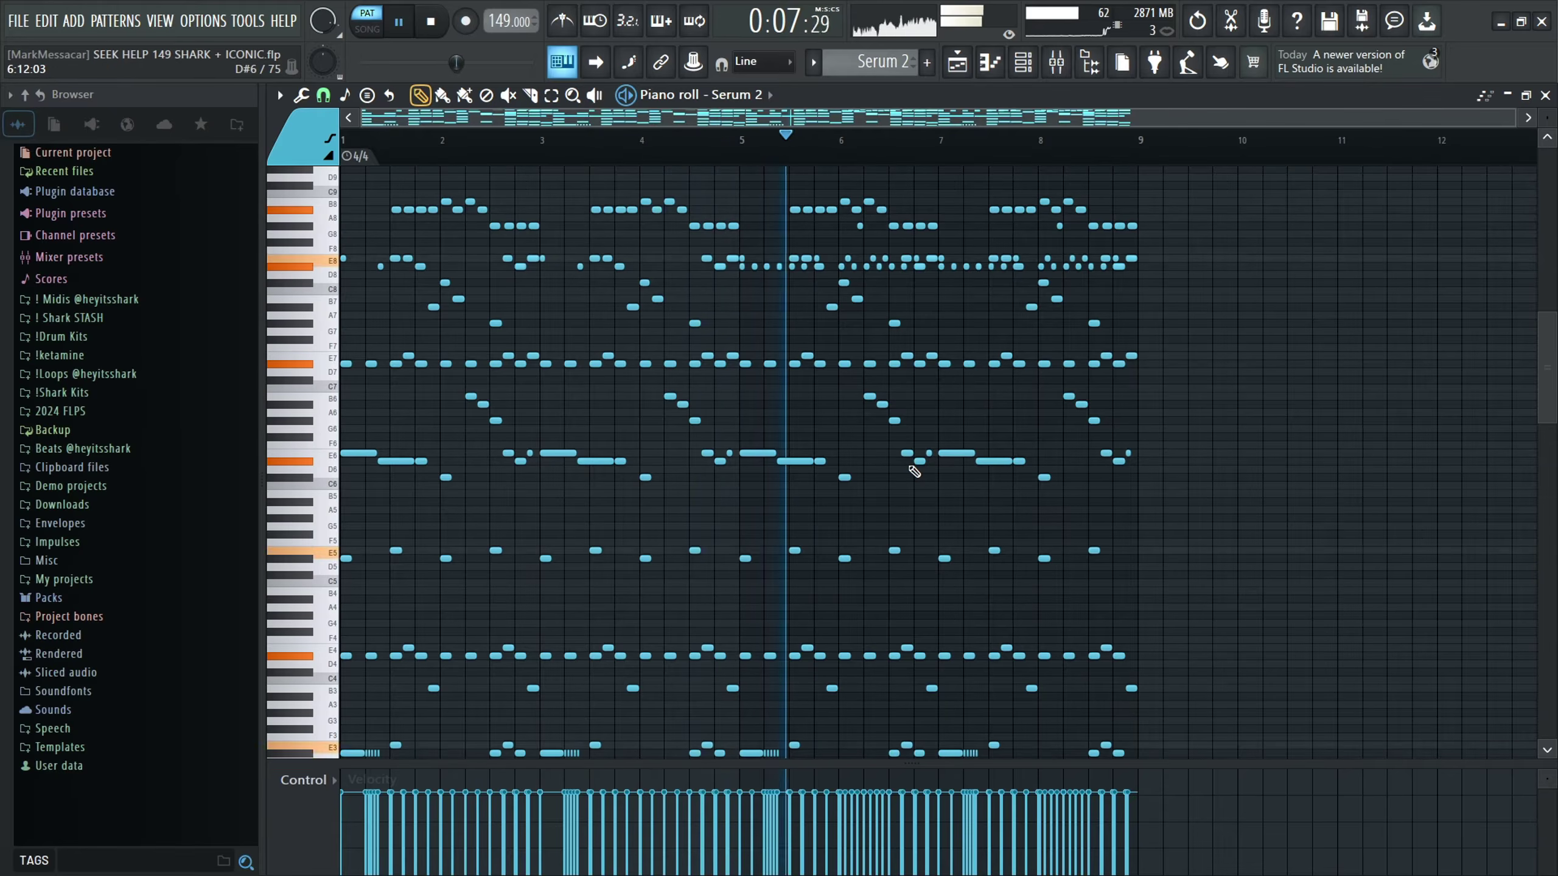
scroll(755, 393, up, 2)
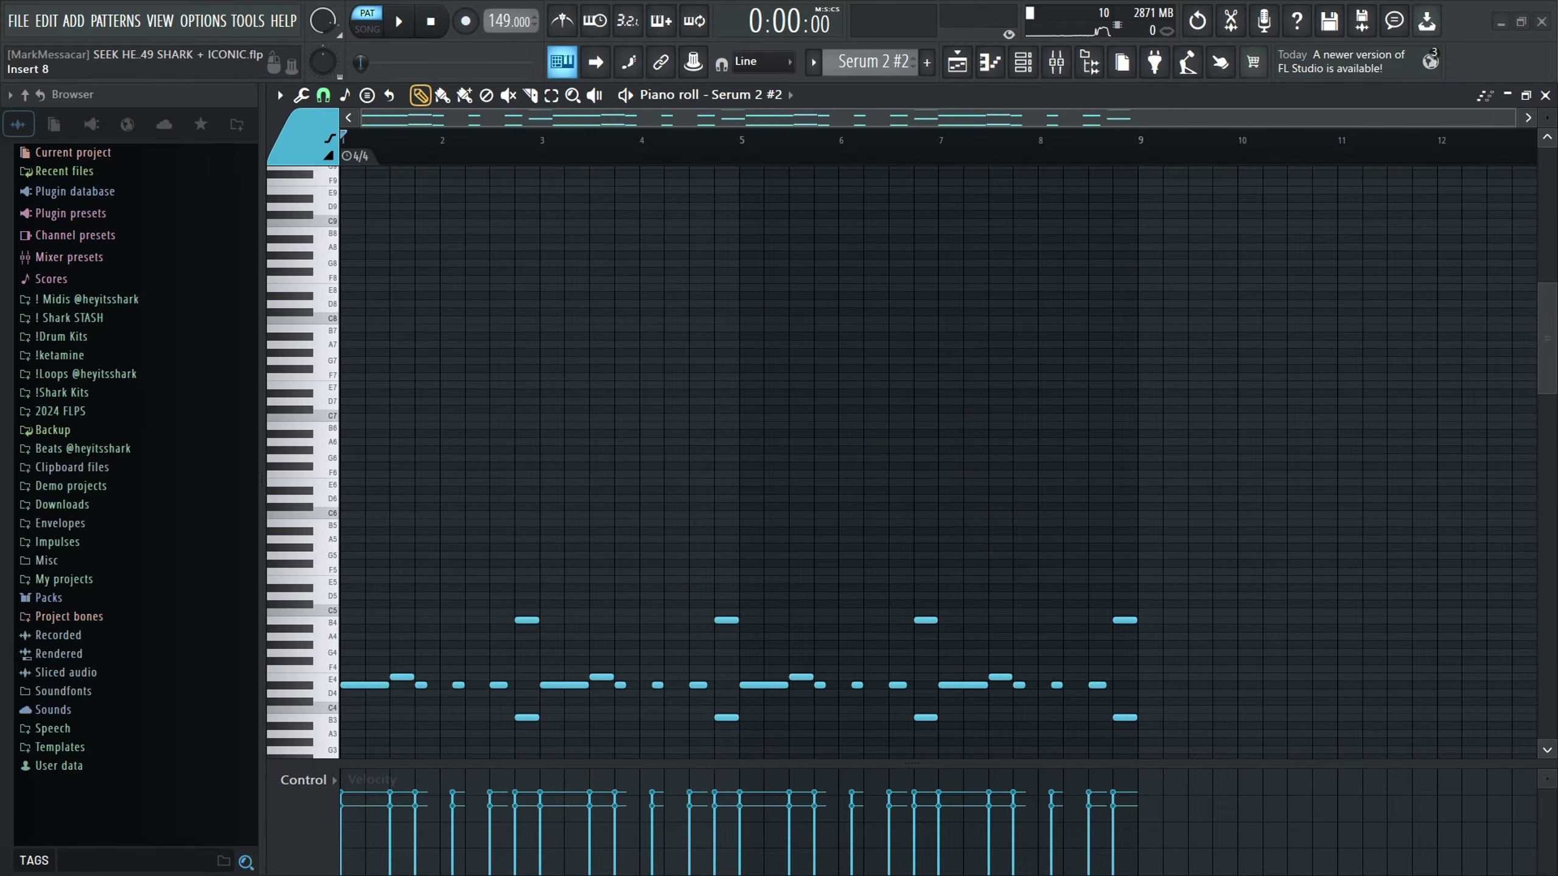
Step: View the preset and oscillator settings of the Serum 2 #2 instrument, and return to its notes
scroll(723, 522, down, 5)
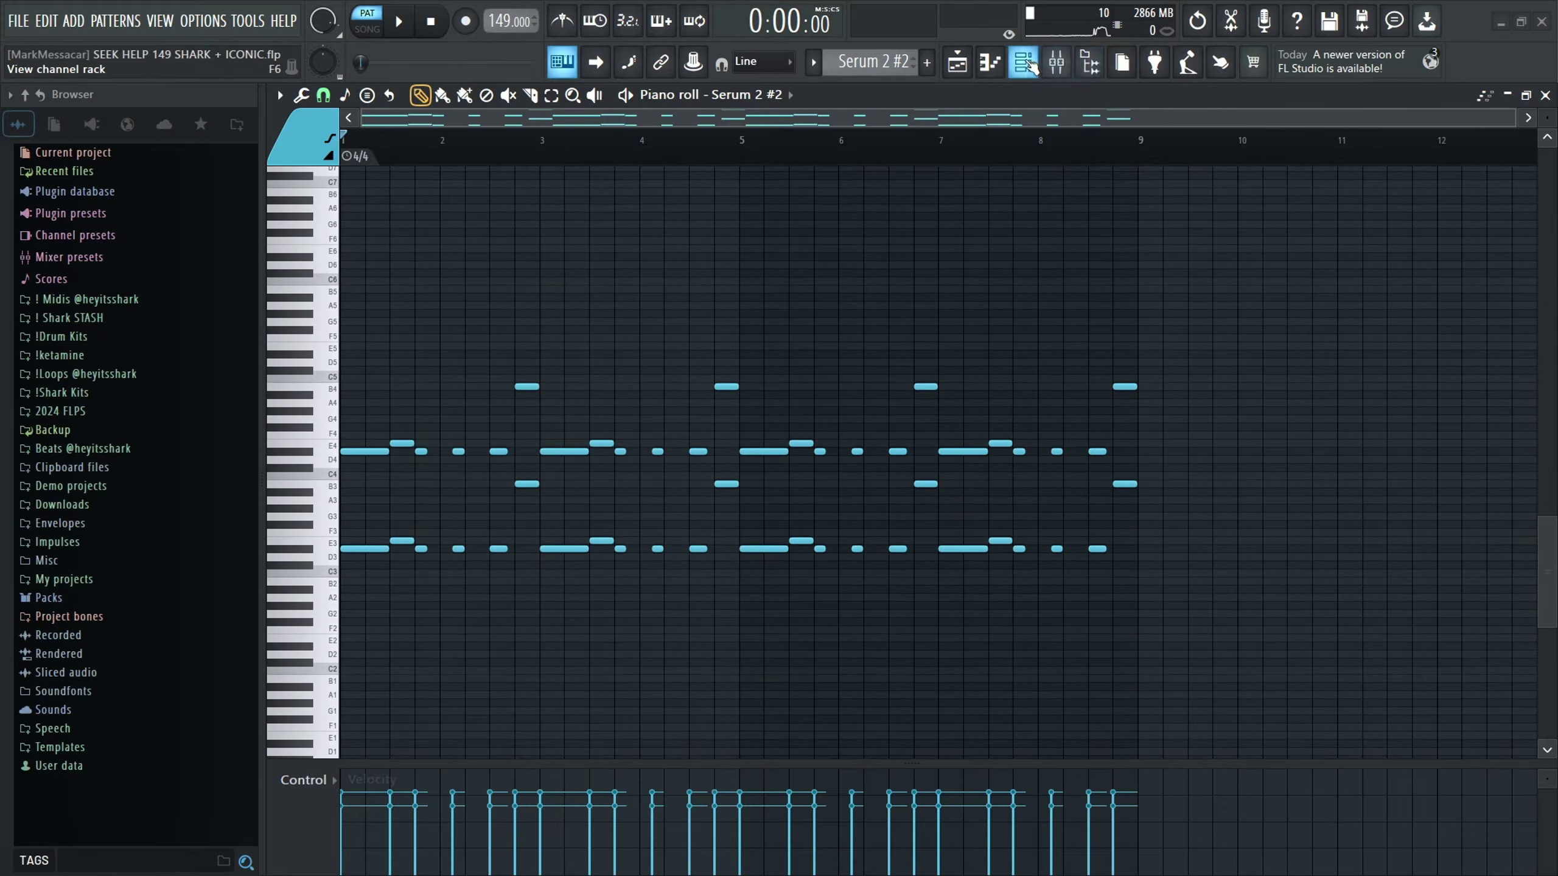
click(1022, 62)
click(542, 350)
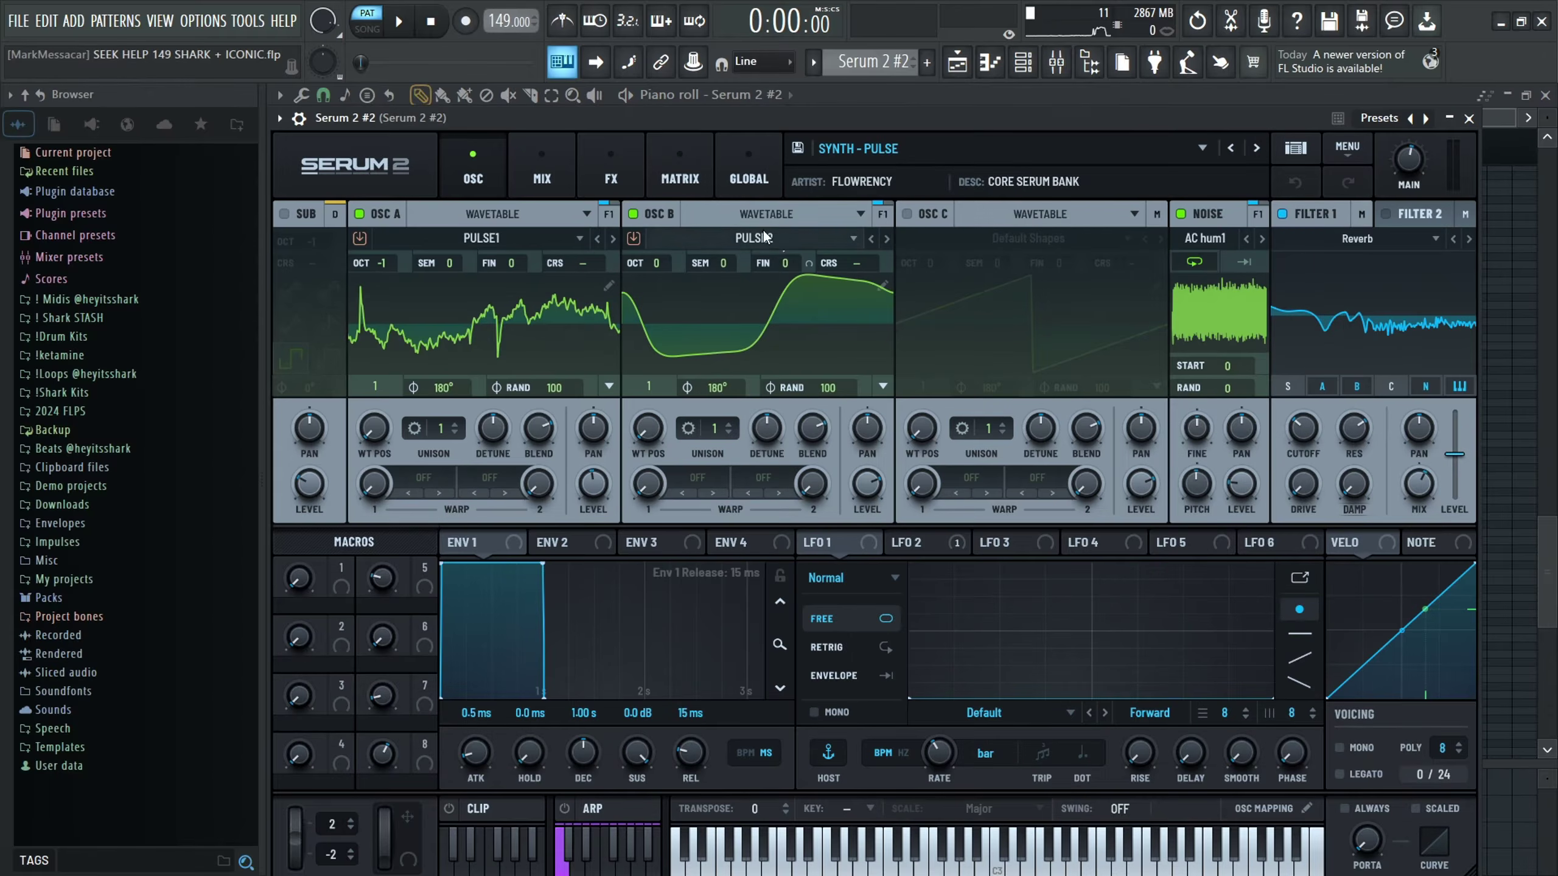
right_click(1510, 286)
scroll(1138, 594, up, 3)
scroll(1141, 596, down, 3)
Step: Highlight the D#3 notes and the first E3 note of the lower-octave line to examine the melody's start
drag(1288, 604, 178, 438)
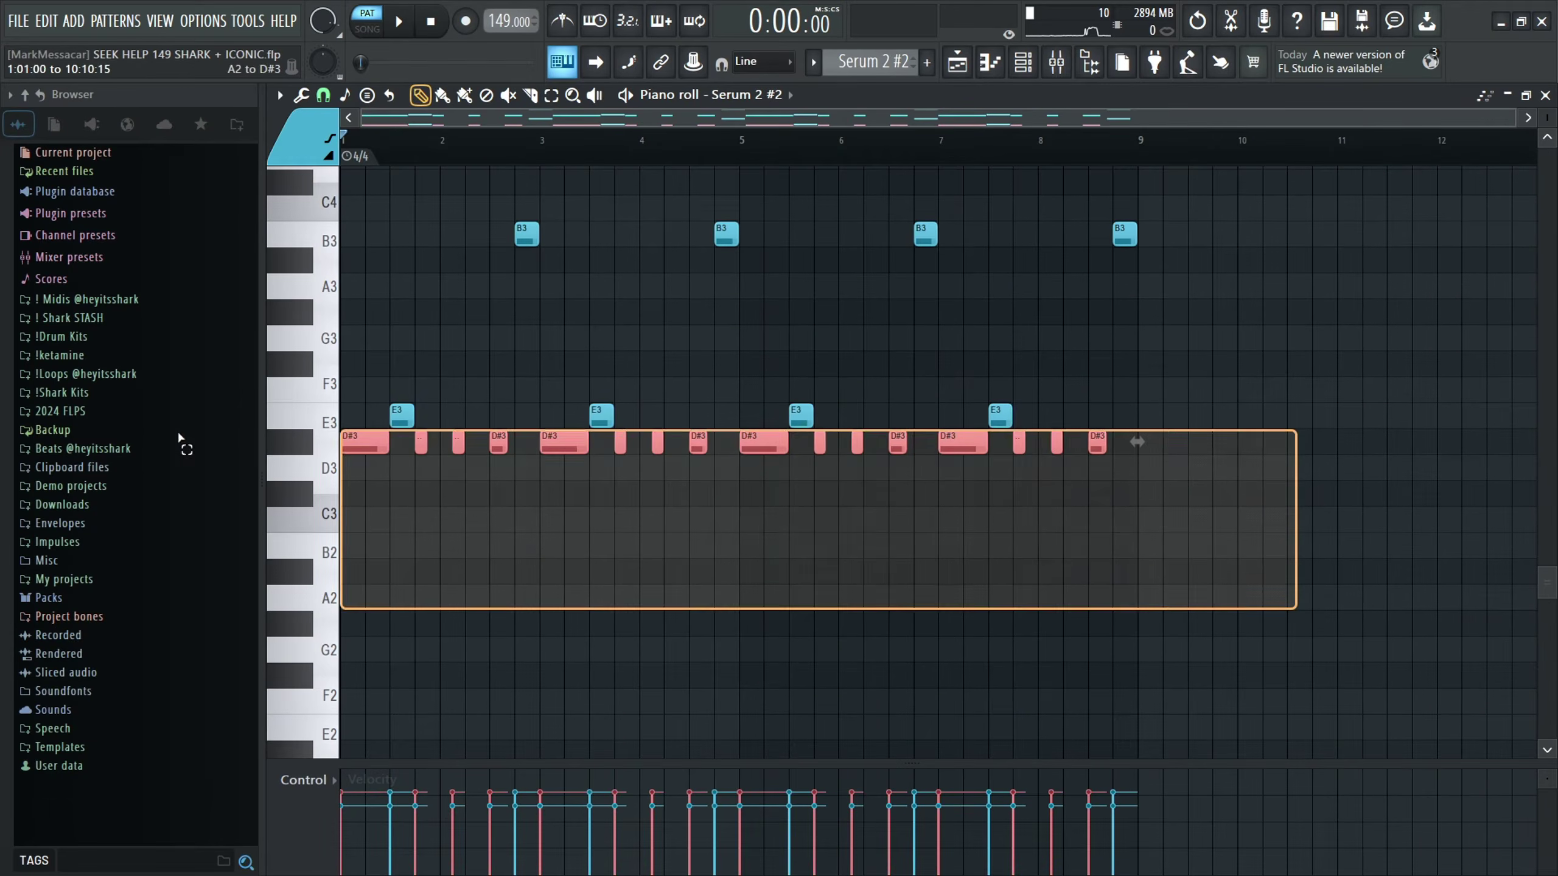
click(502, 488)
scroll(503, 488, up, 3)
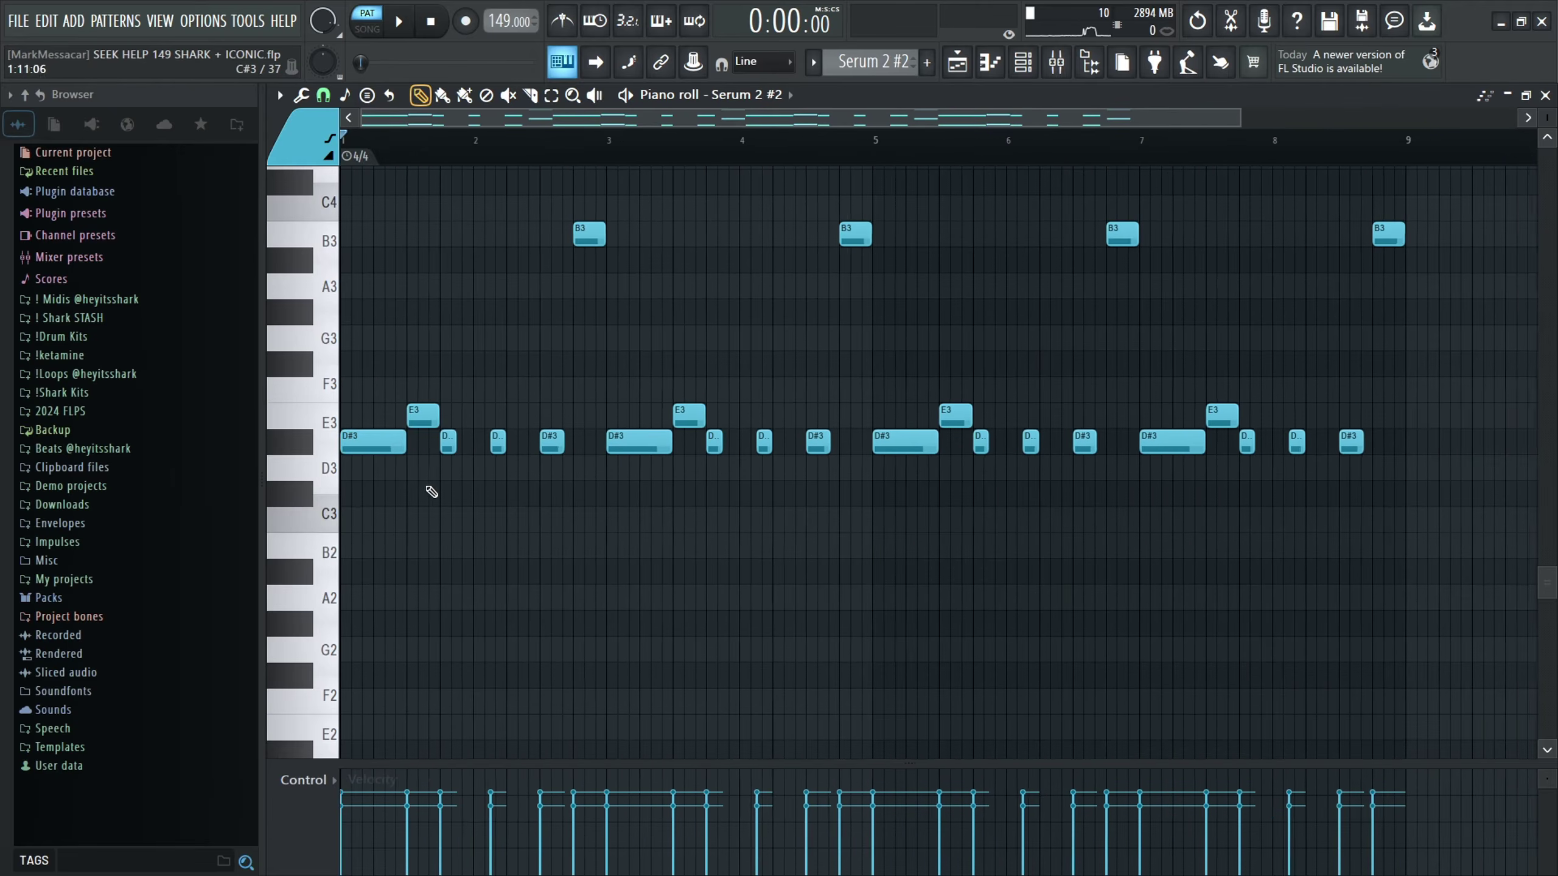
click(386, 451)
scroll(521, 466, up, 8)
scroll(601, 505, up, 3)
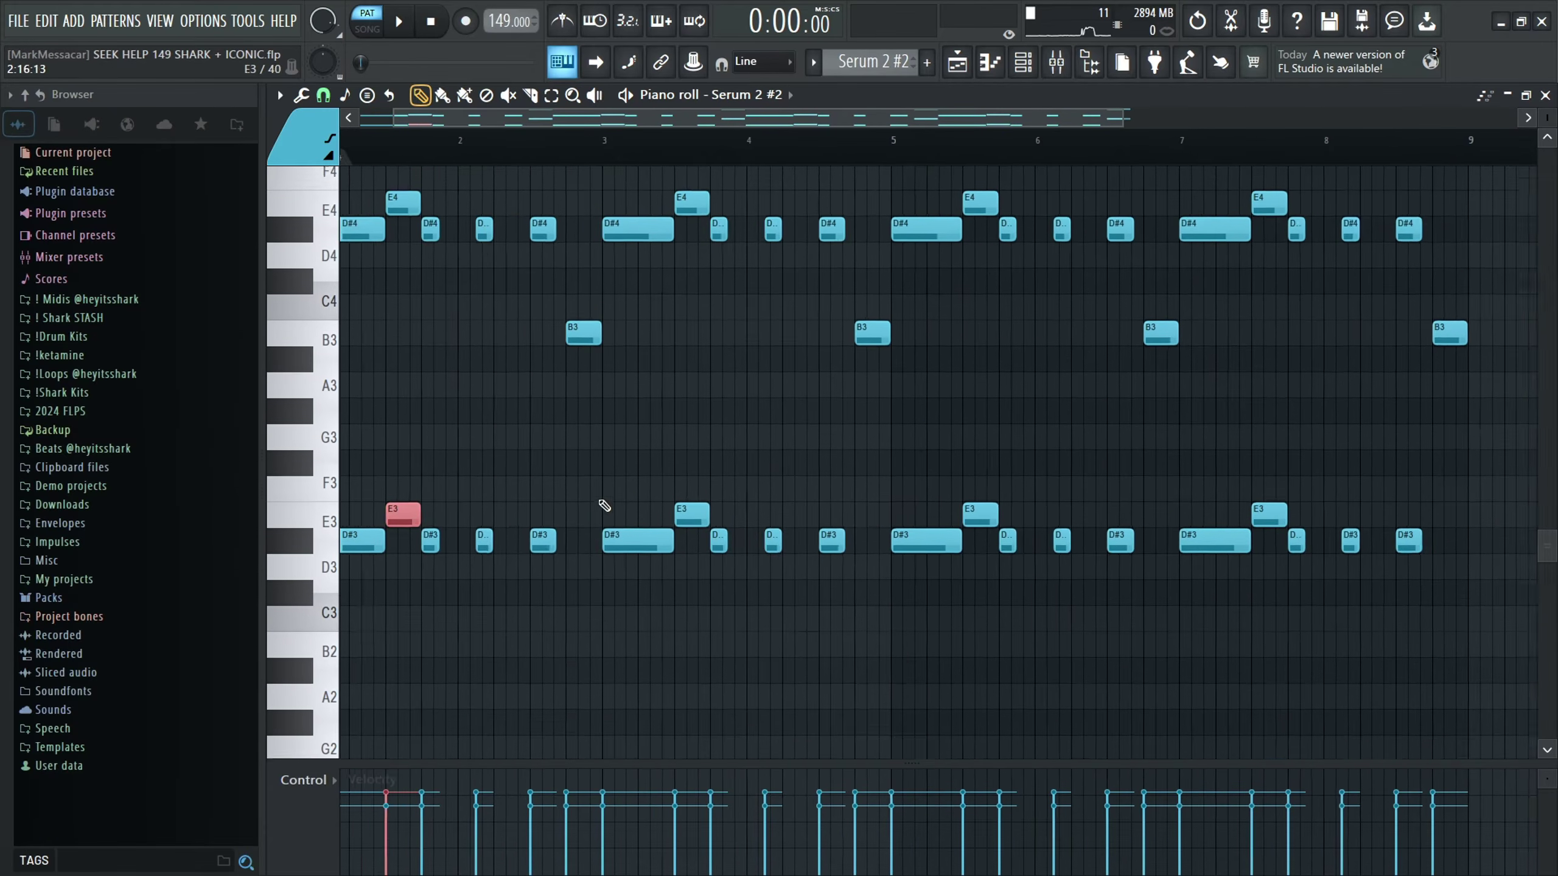
Step: Try the first B3 and B4 pair one octave lower, restore its pitch and clear the selection
drag(584, 546, 580, 164)
scroll(632, 430, up, 1)
scroll(632, 430, down, 3)
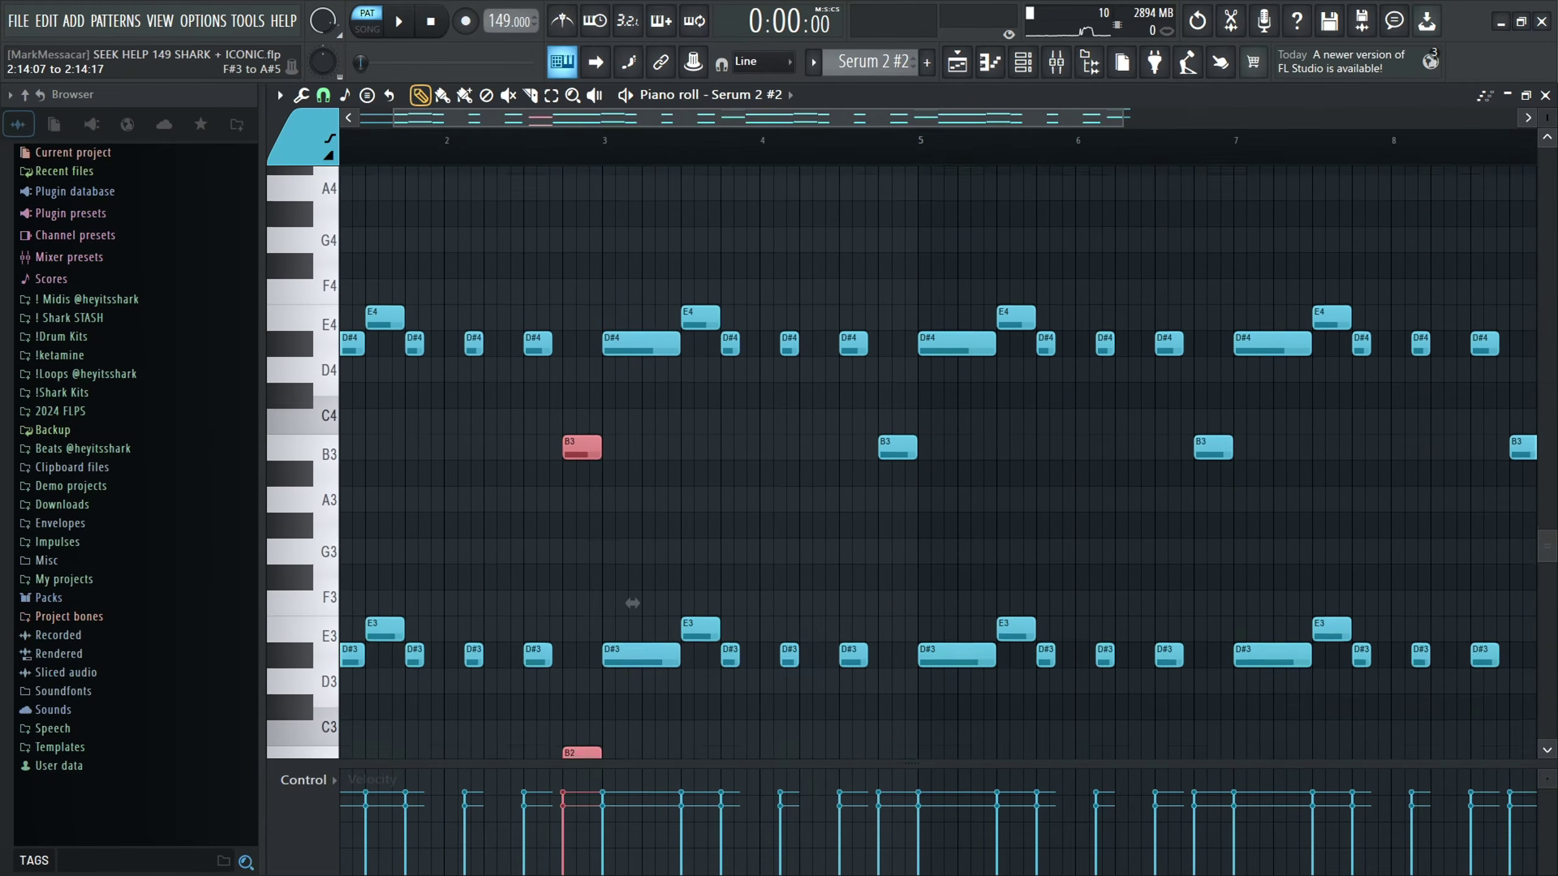
scroll(695, 452, up, 2)
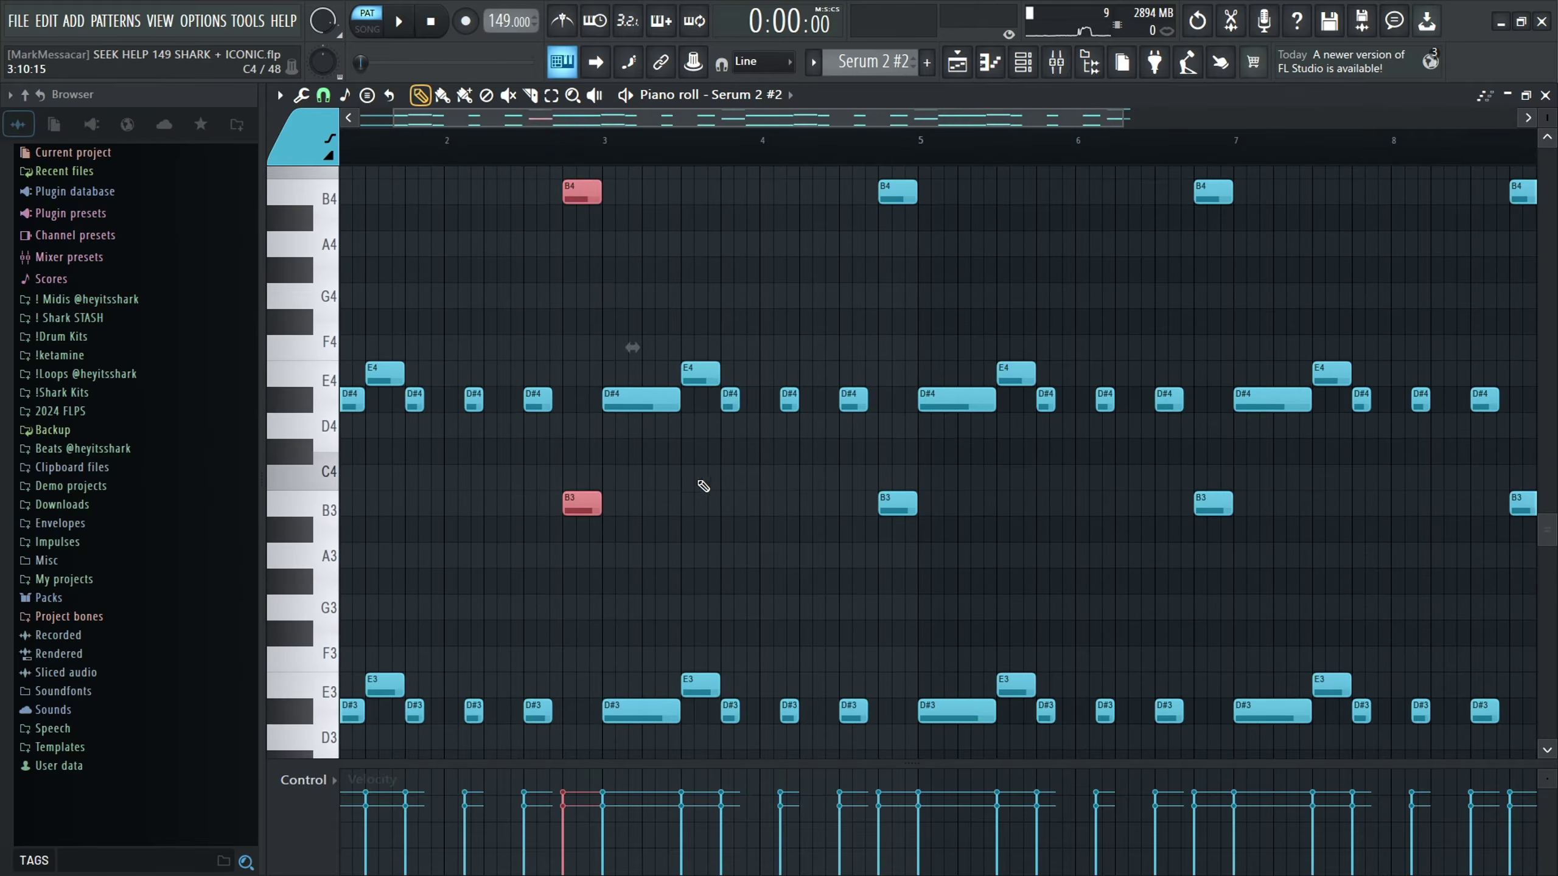
key(ctrl+d)
Step: Highlight the lower-octave notes of the Serum 2 #2 melody to compare them with the upper octave, and clear the selection
scroll(810, 538, down, 3)
scroll(703, 565, down, 2)
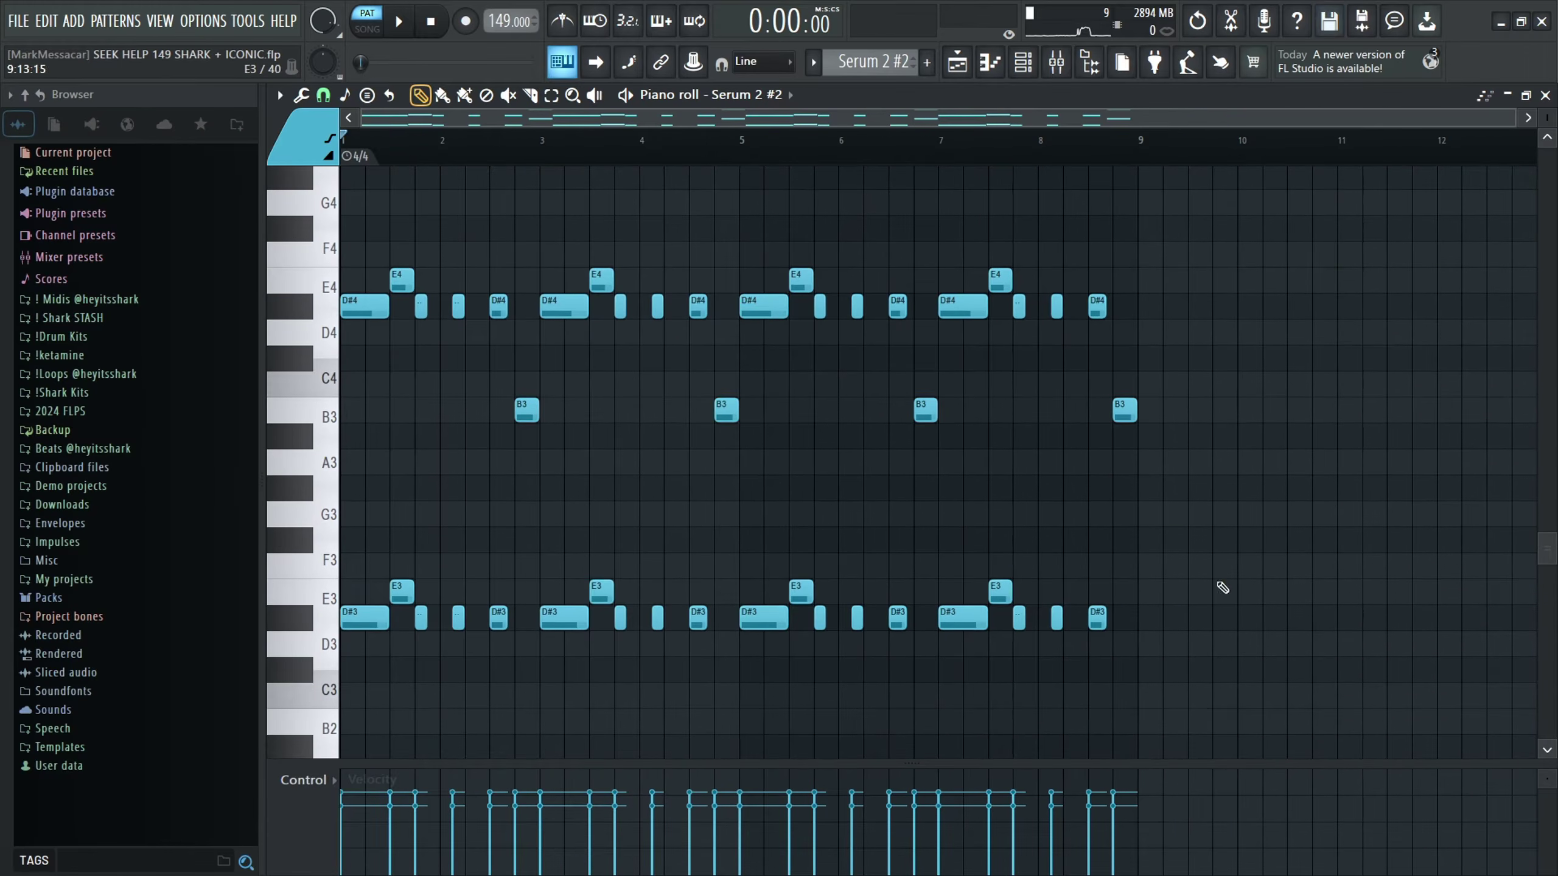
drag(1375, 709, 338, 373)
drag(339, 623, 311, 408)
scroll(311, 407, up, 1)
key(ctrl+d)
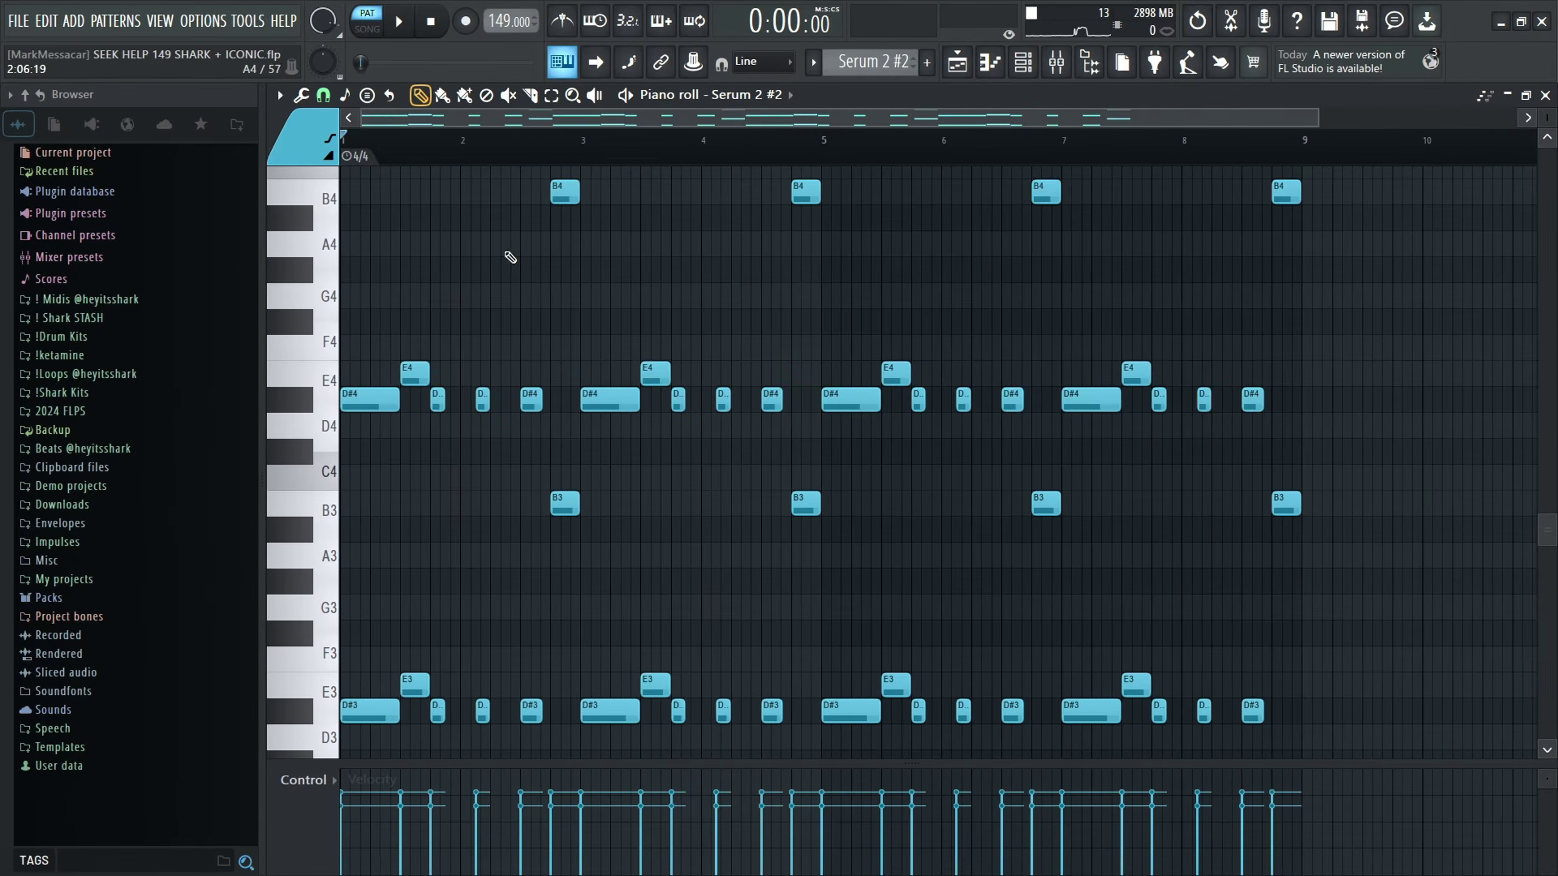
Step: Examine the rhythm of the Serum 2 #2 notes and listen to the pattern
scroll(417, 428, up, 2)
scroll(631, 345, up, 2)
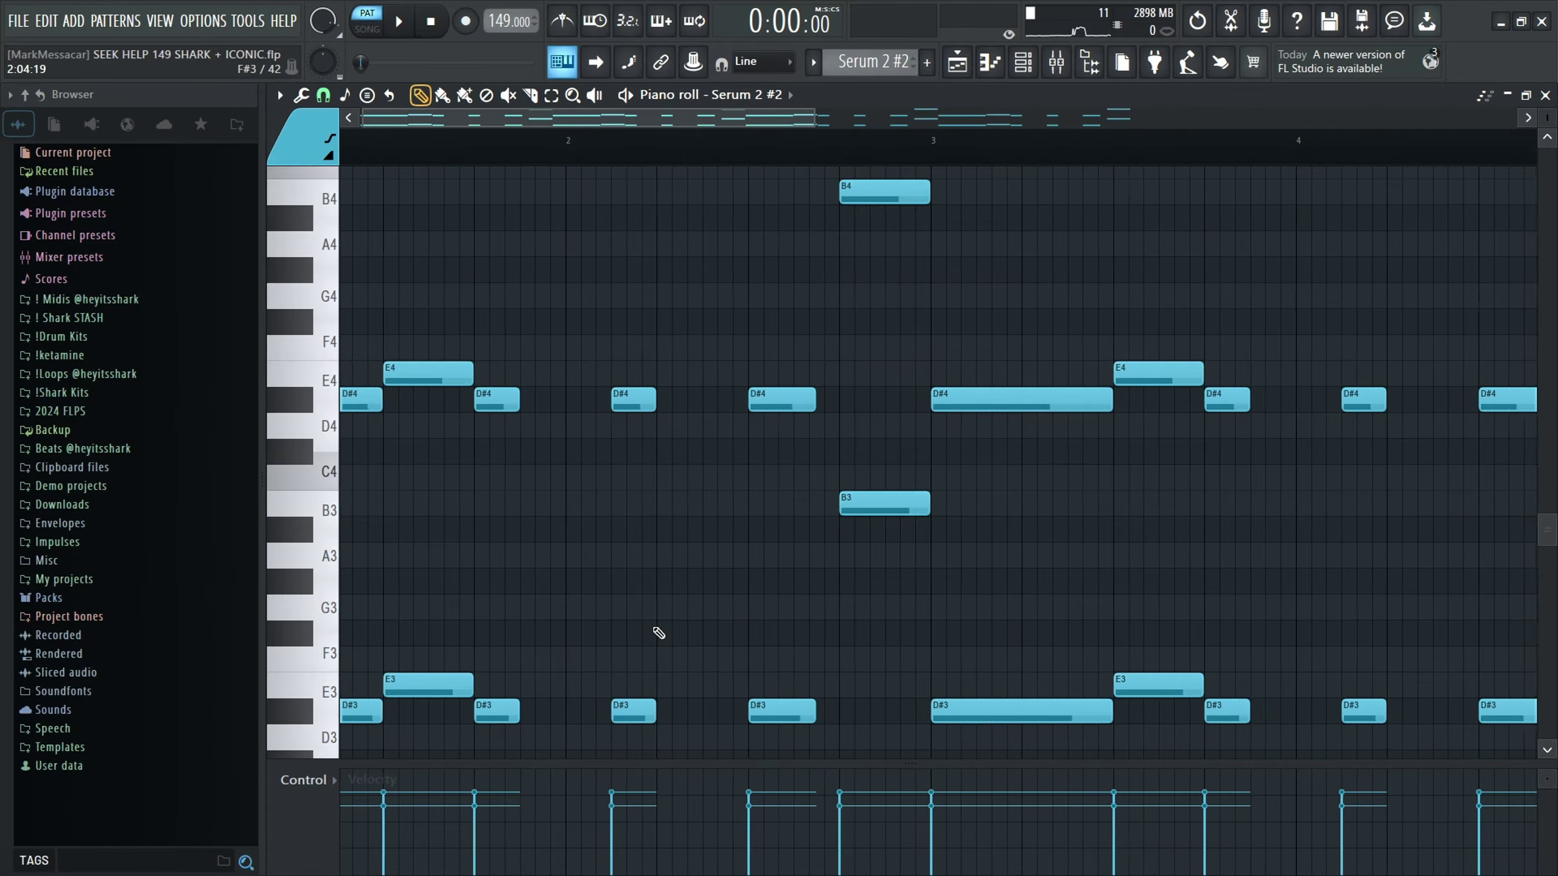
scroll(675, 601, down, 3)
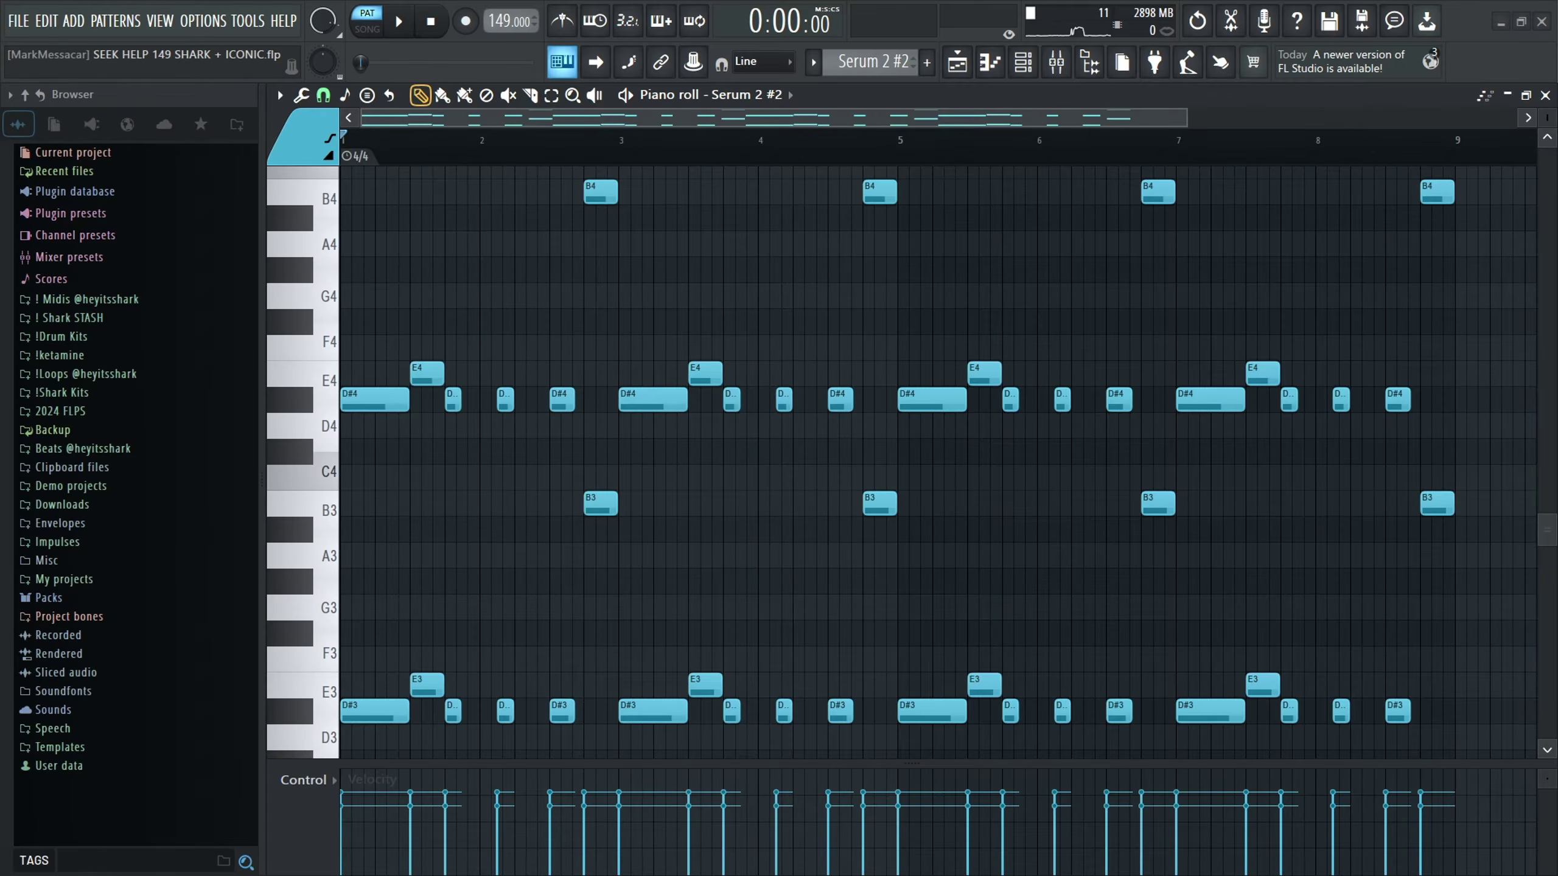
key(space)
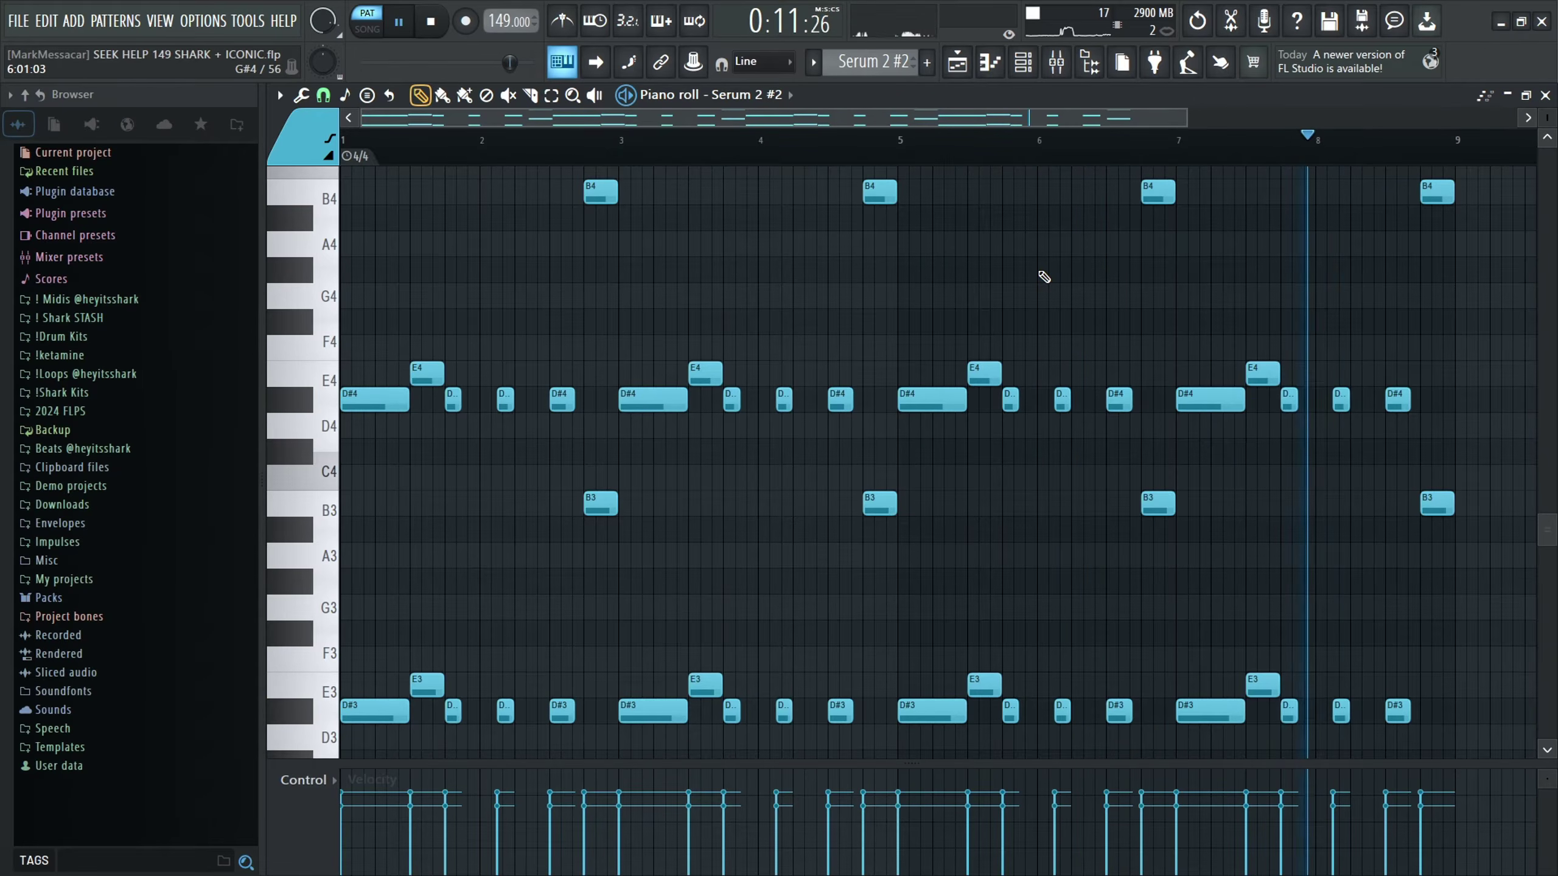
key(space)
Step: Switch to the ZENOLOGY pattern and view the Hornz preset in its instrument's preset browser, then return to the notes
scroll(863, 65, down, 1)
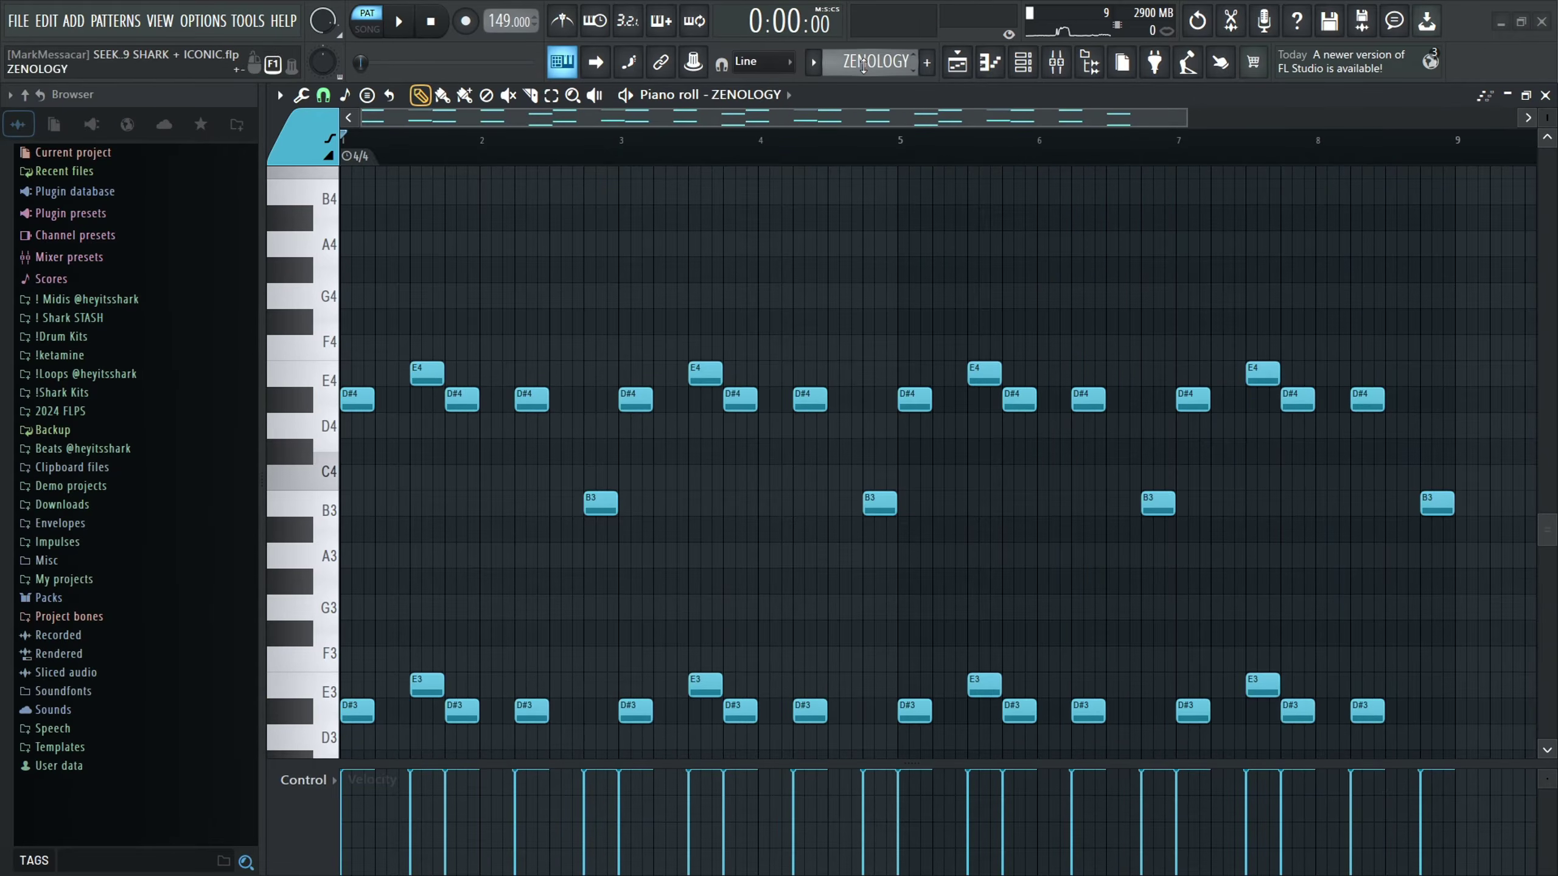
scroll(801, 261, down, 3)
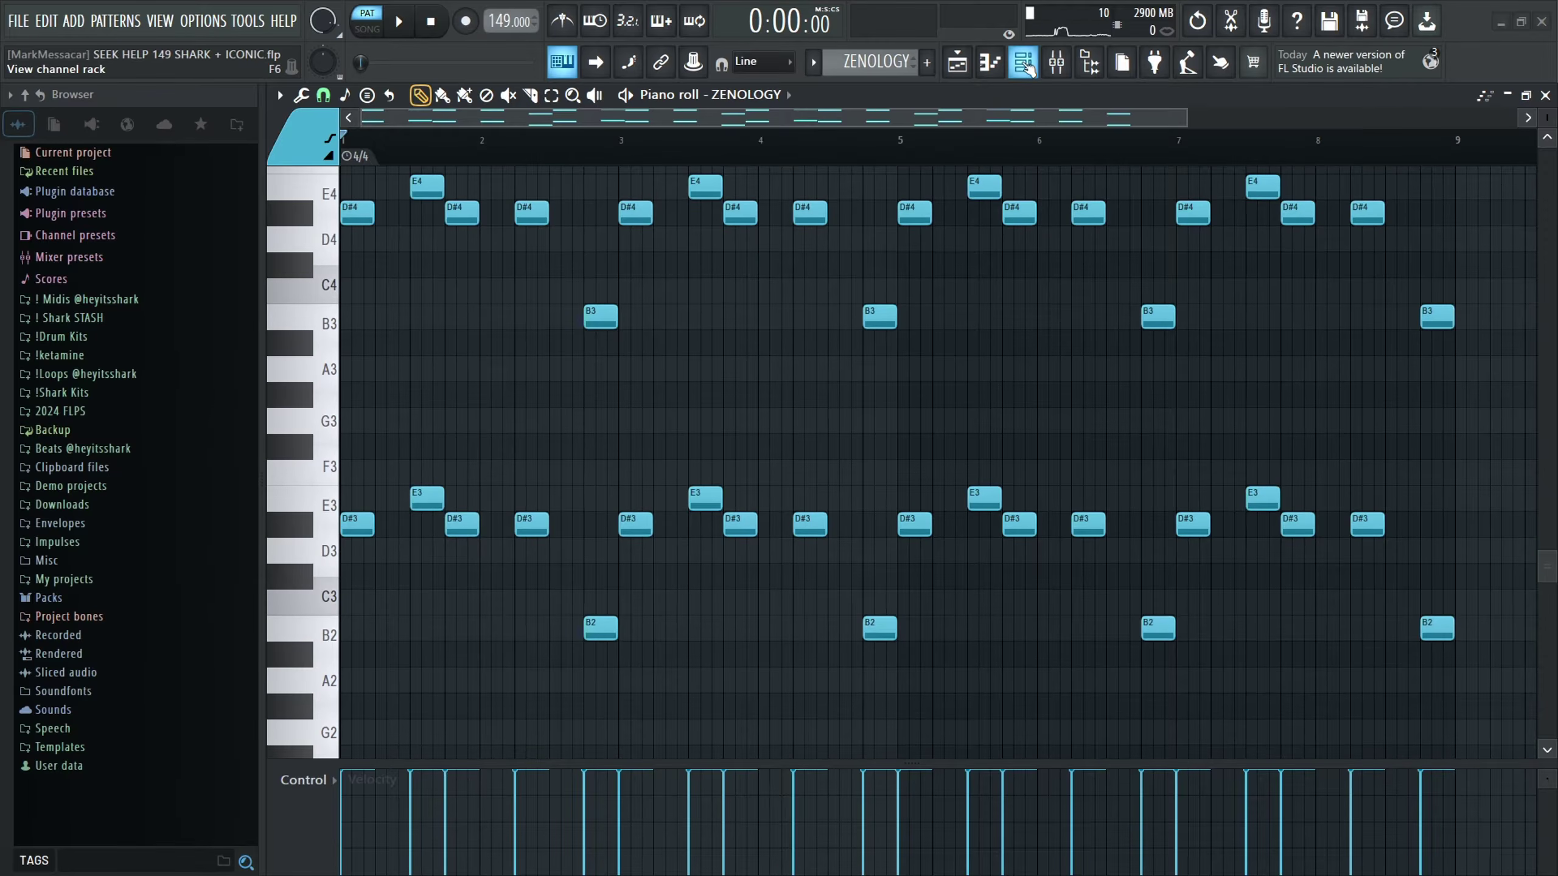
click(1024, 64)
click(535, 381)
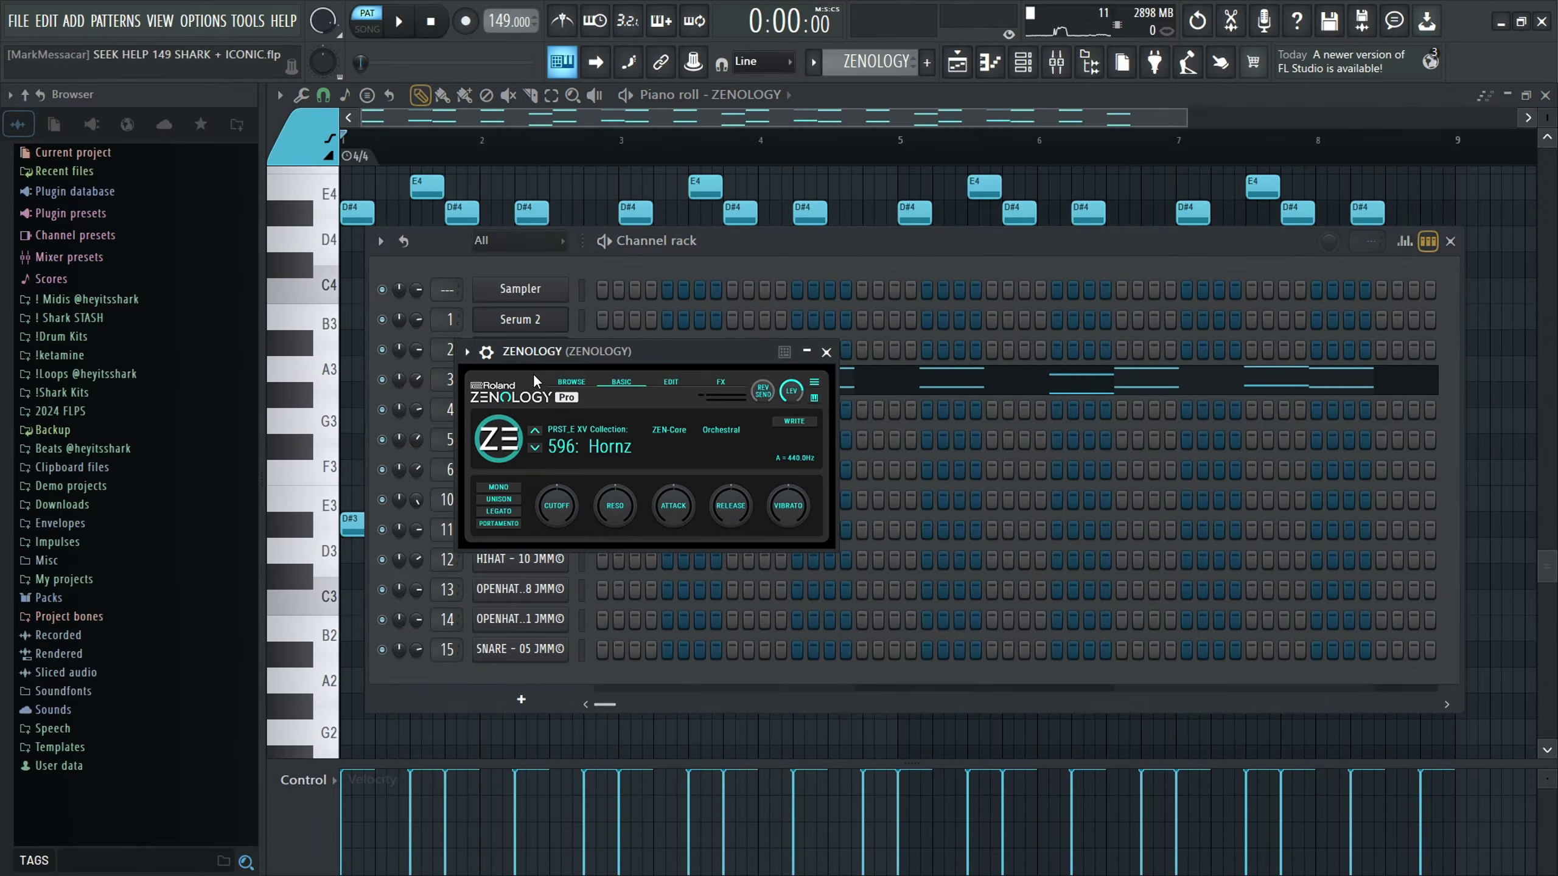
click(647, 445)
click(785, 235)
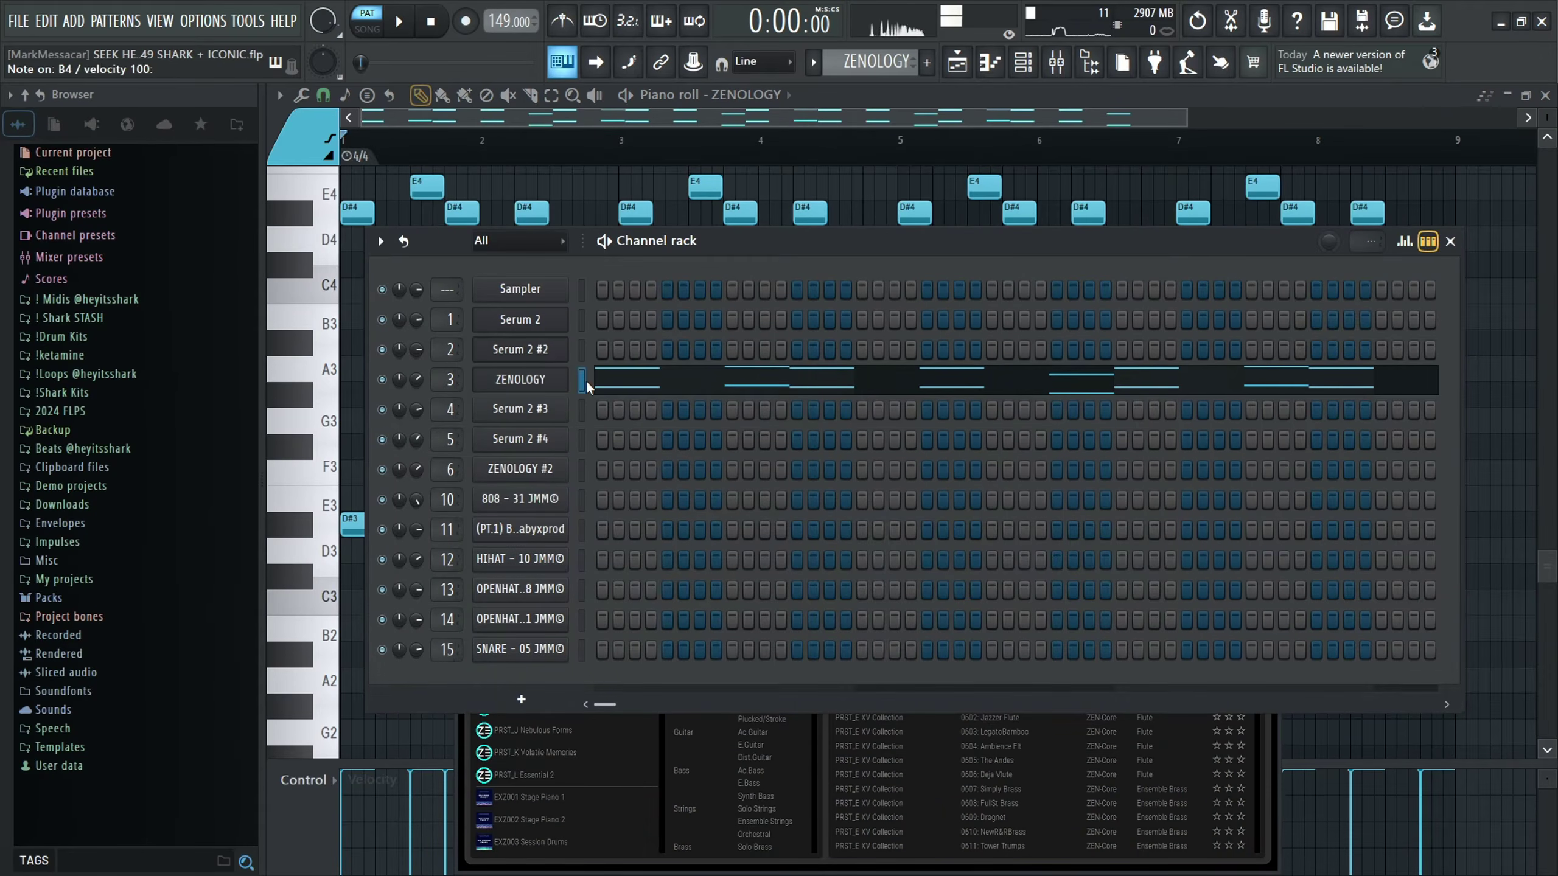
click(922, 186)
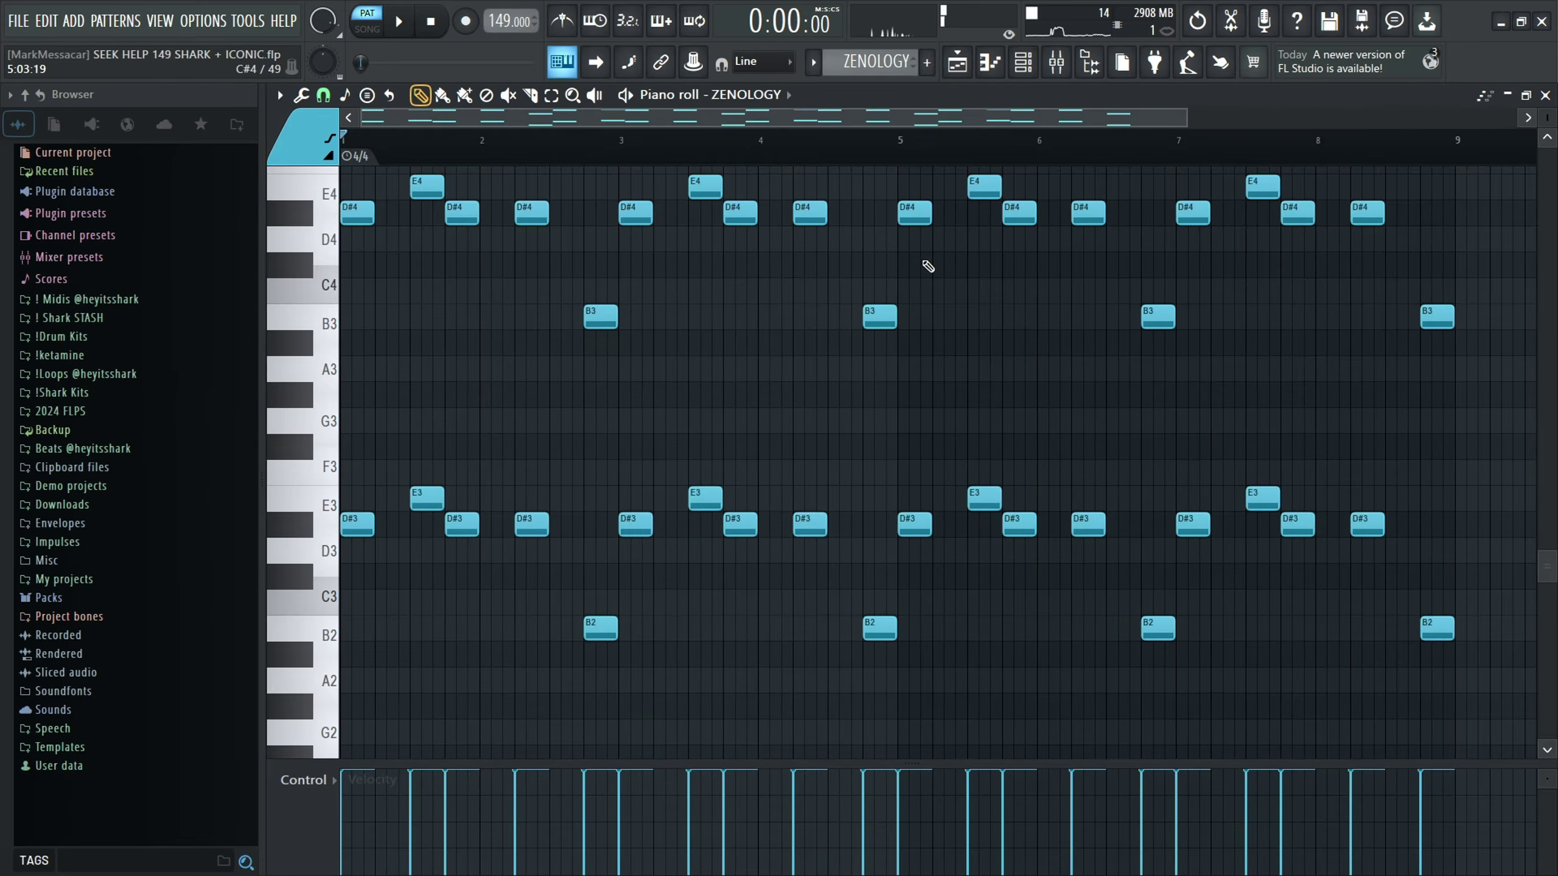
Step: Examine the D#, E and B notes of the ZENOLOGY pattern in both octaves and listen to the pattern
scroll(925, 265, up, 3)
ctrl+scroll(573, 411, down, 3)
scroll(573, 411, down, 5)
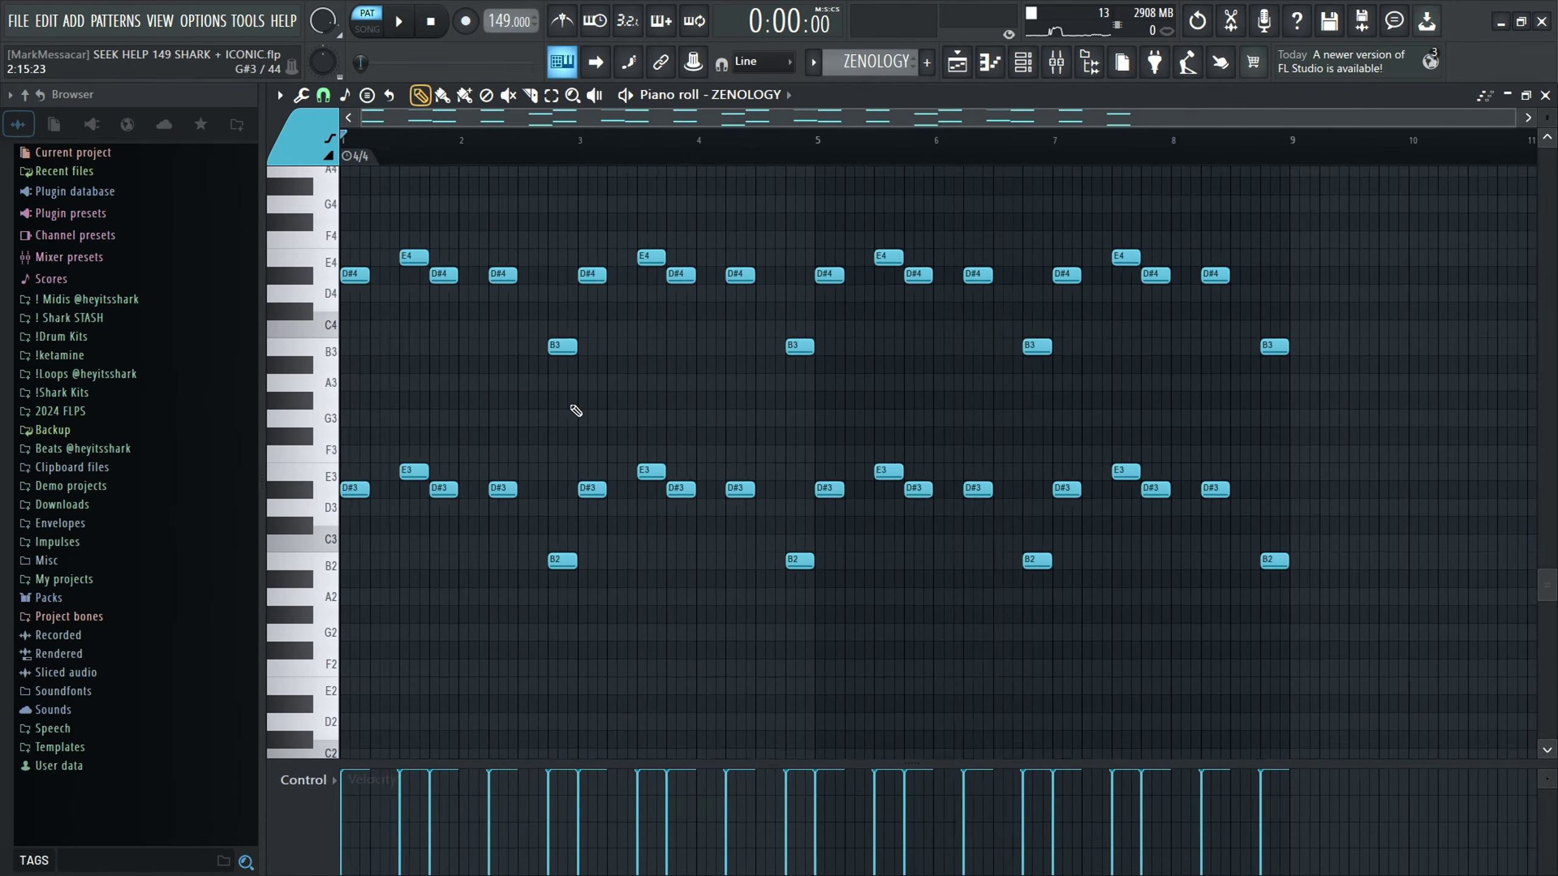
ctrl+scroll(793, 152, up, 3)
scroll(897, 61, down, 1)
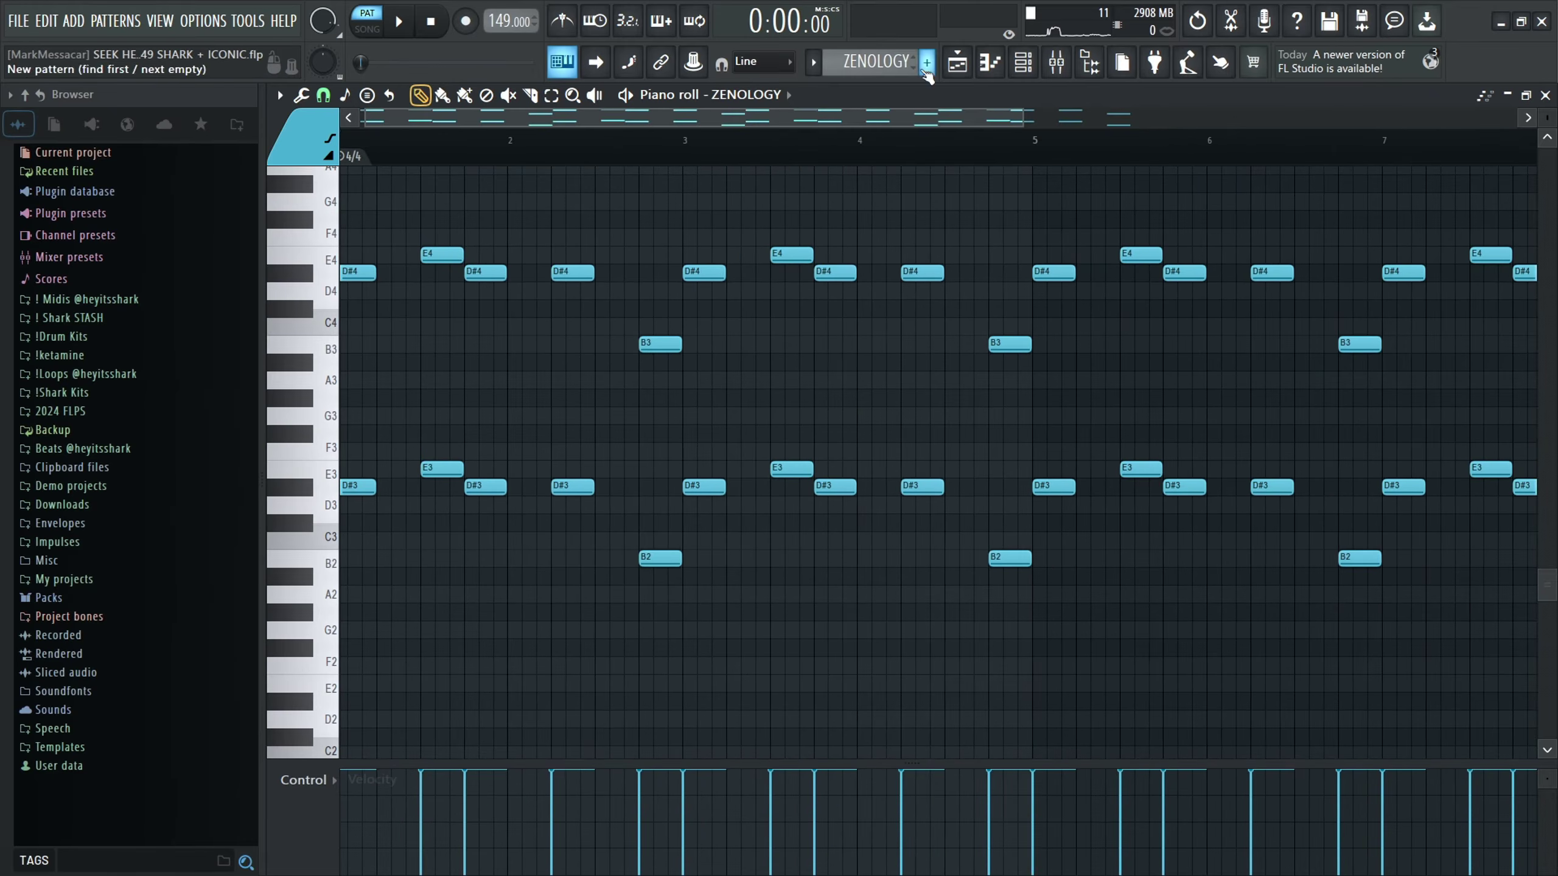
scroll(897, 63, up, 1)
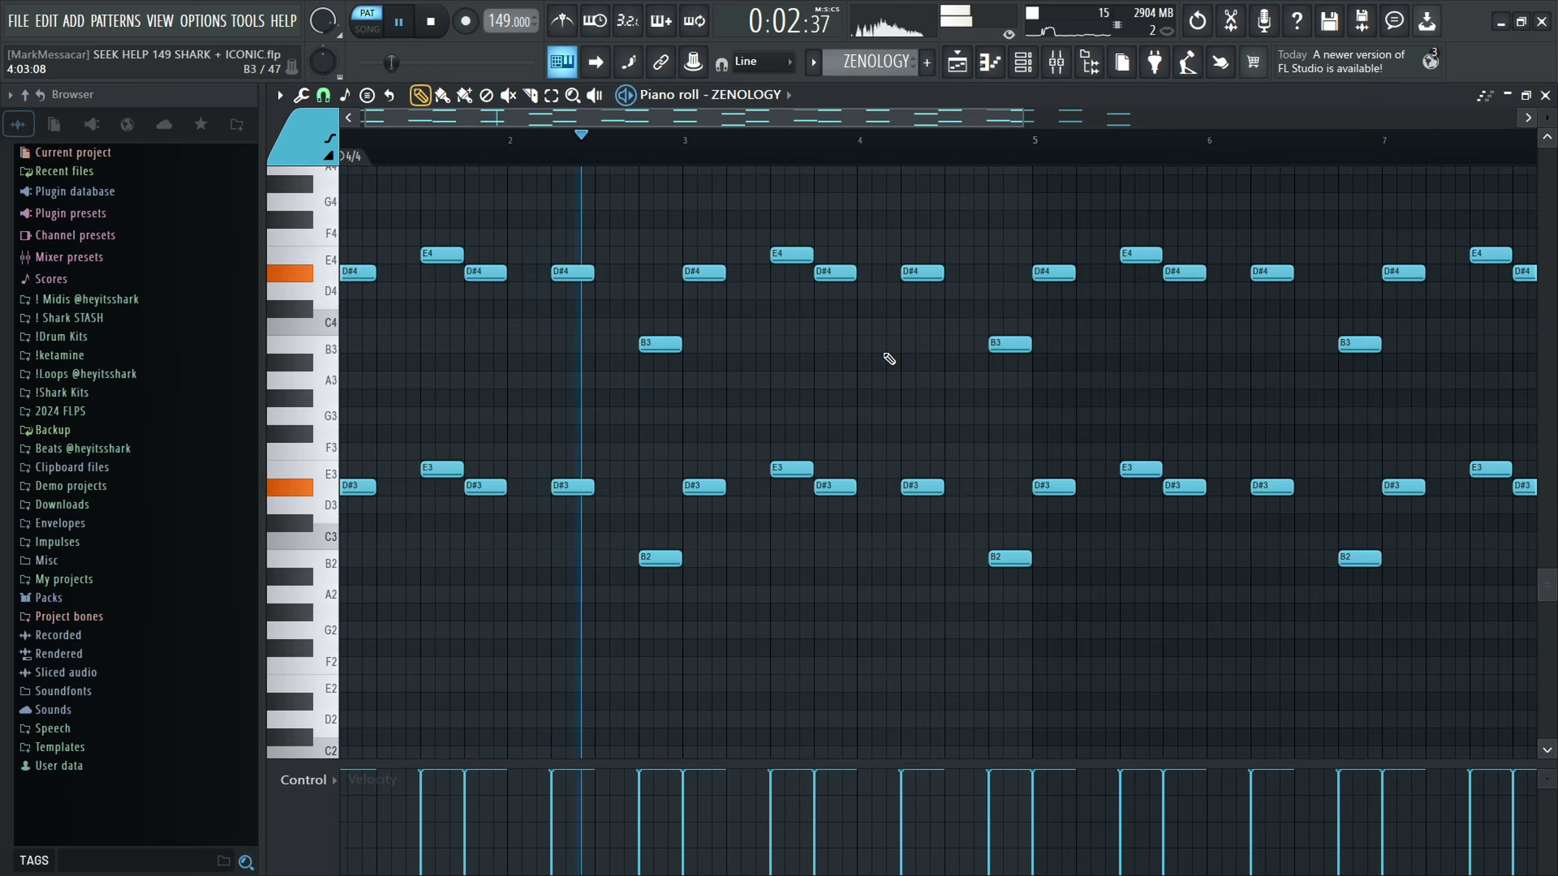
ctrl+scroll(578, 375, down, 2)
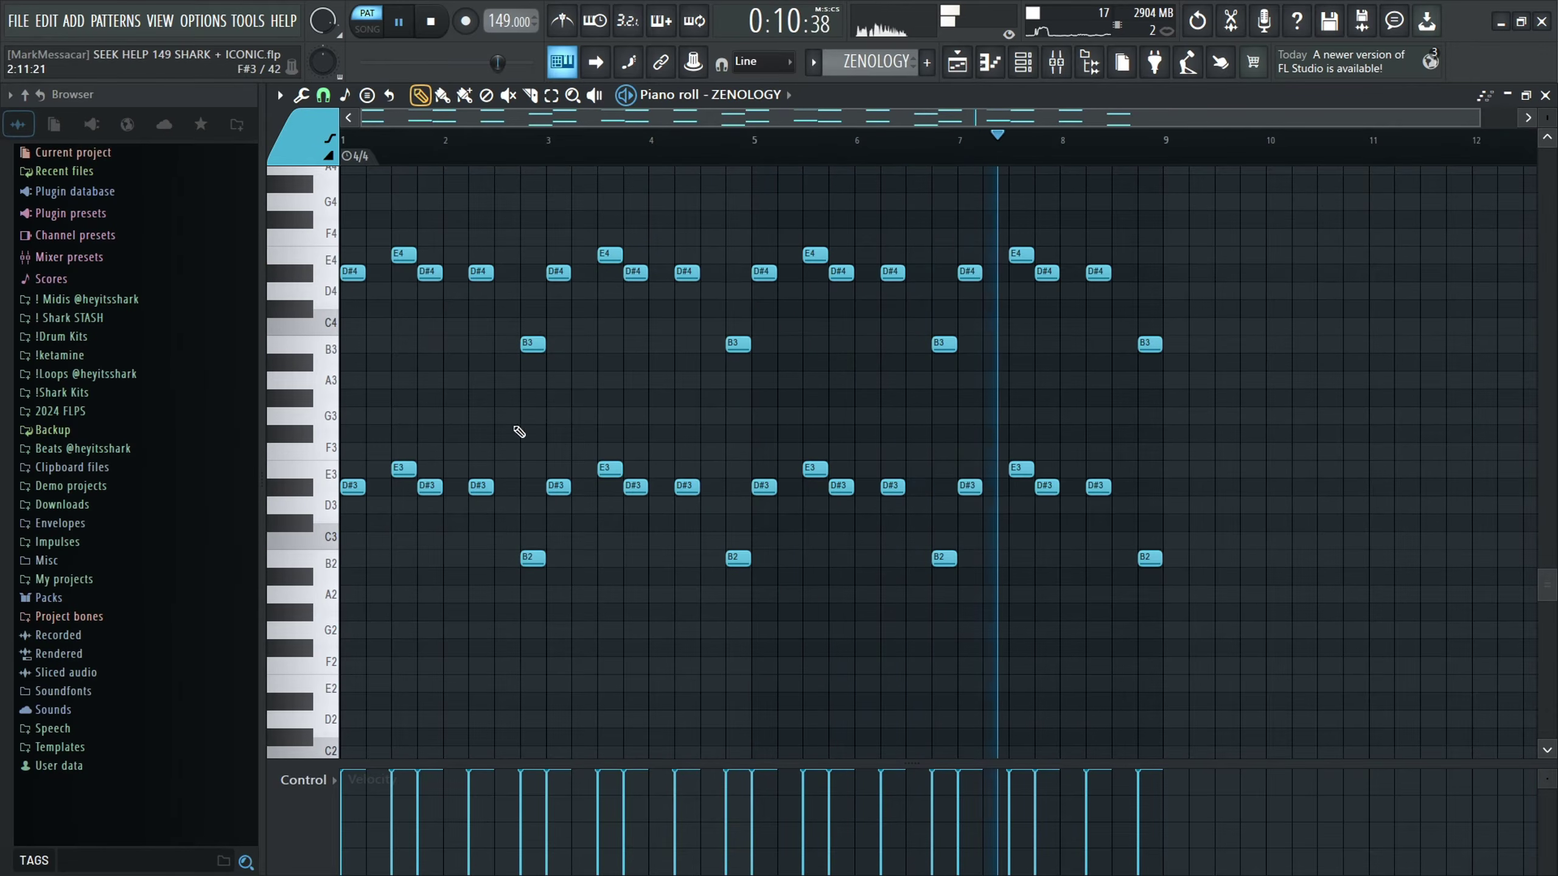
click(433, 30)
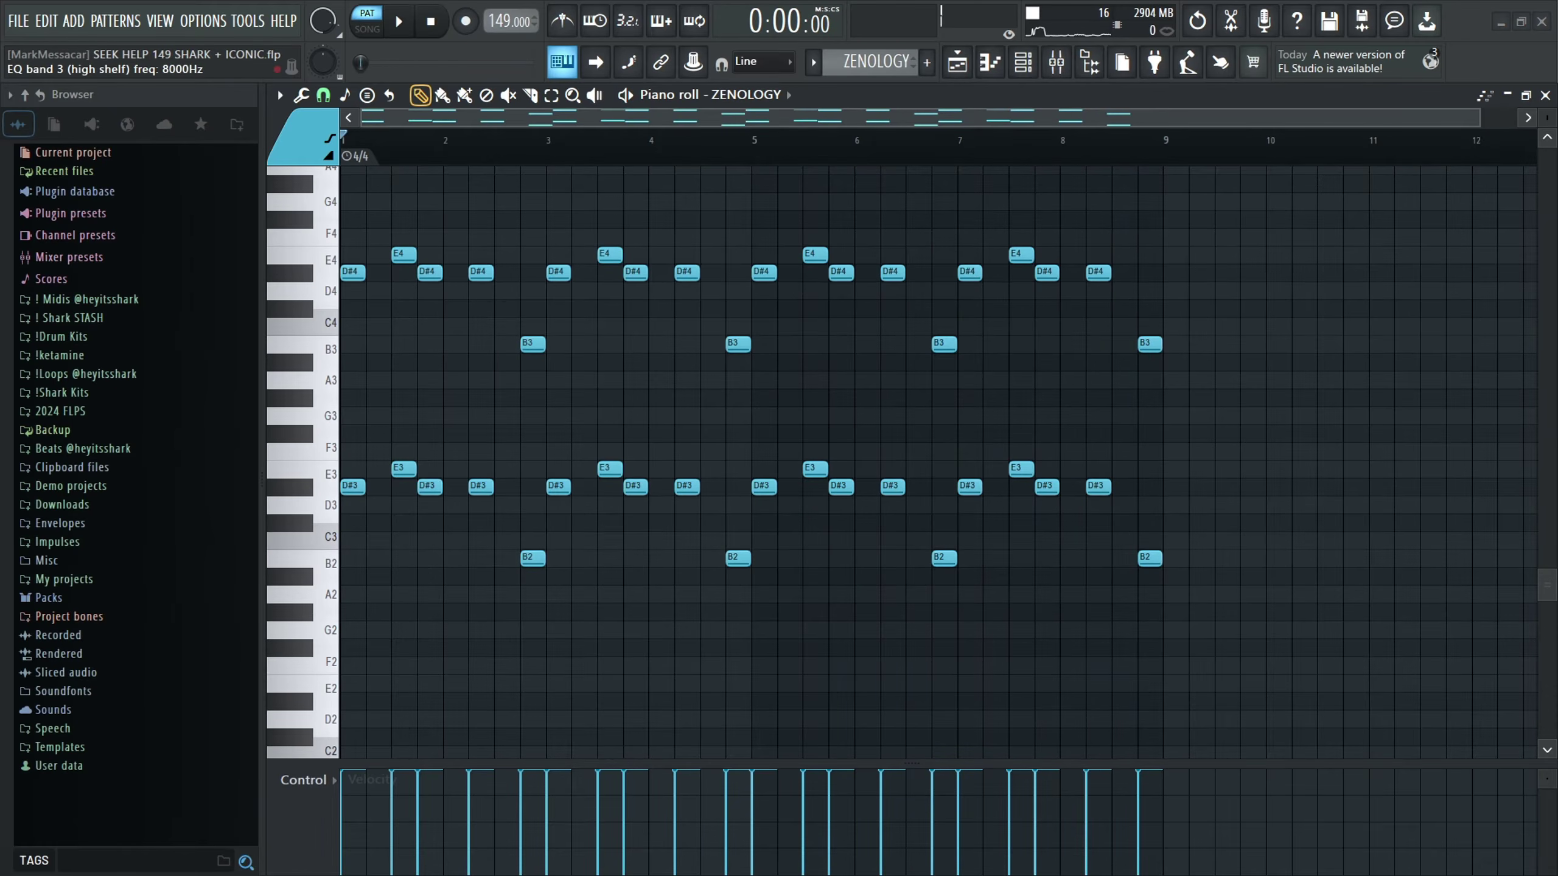
Step: Try the ZENOLOGY pattern's first B2 and B3 pair one octave higher and move it back down
scroll(552, 276, up, 3)
drag(527, 319, 546, 583)
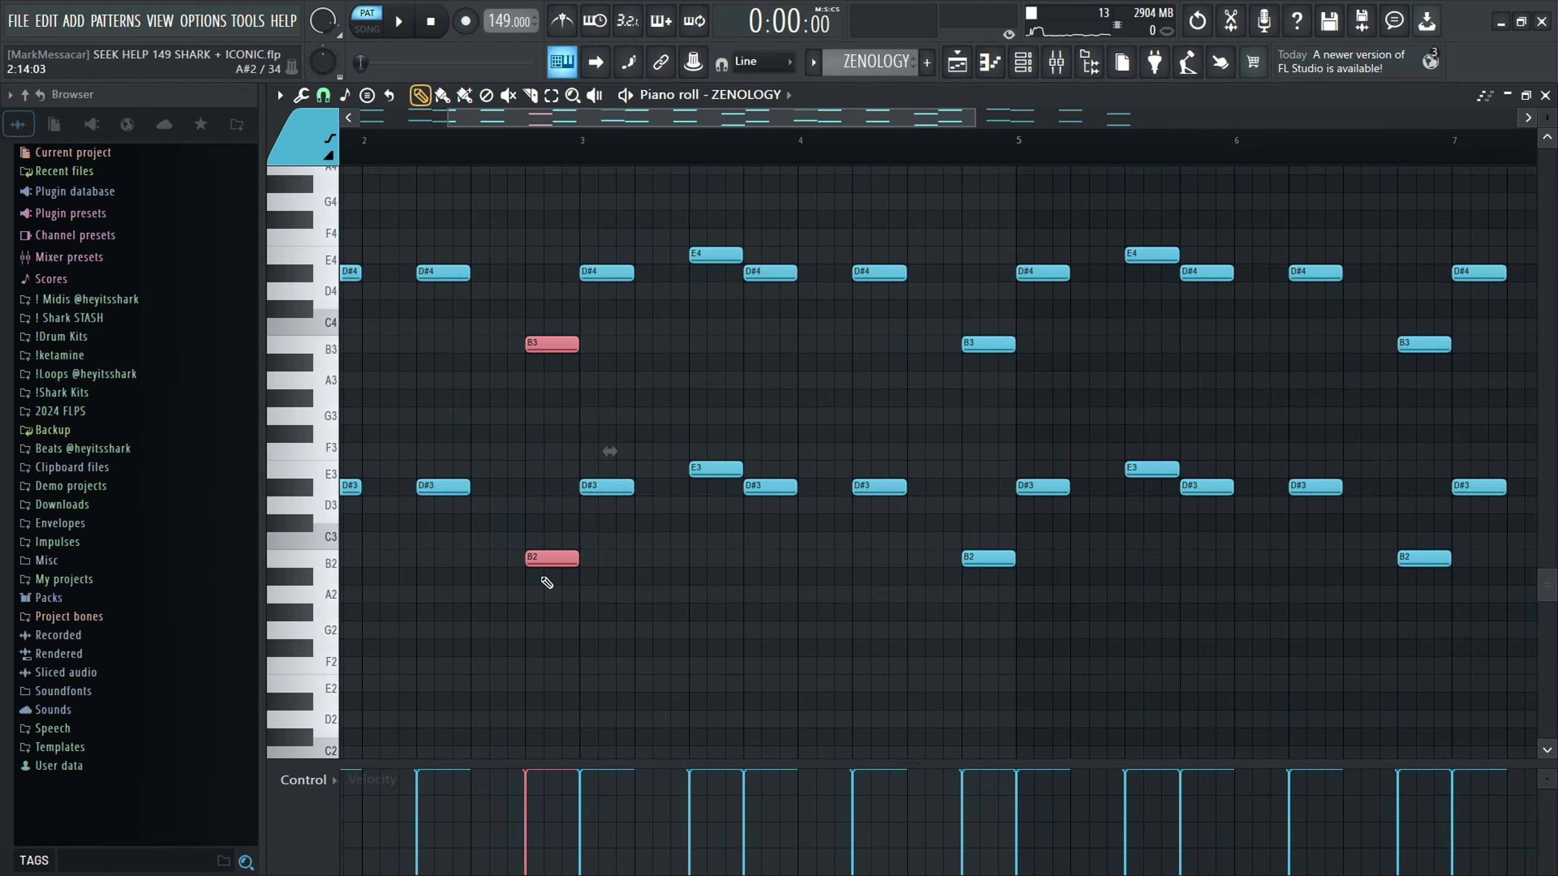
key(ctrl+Up)
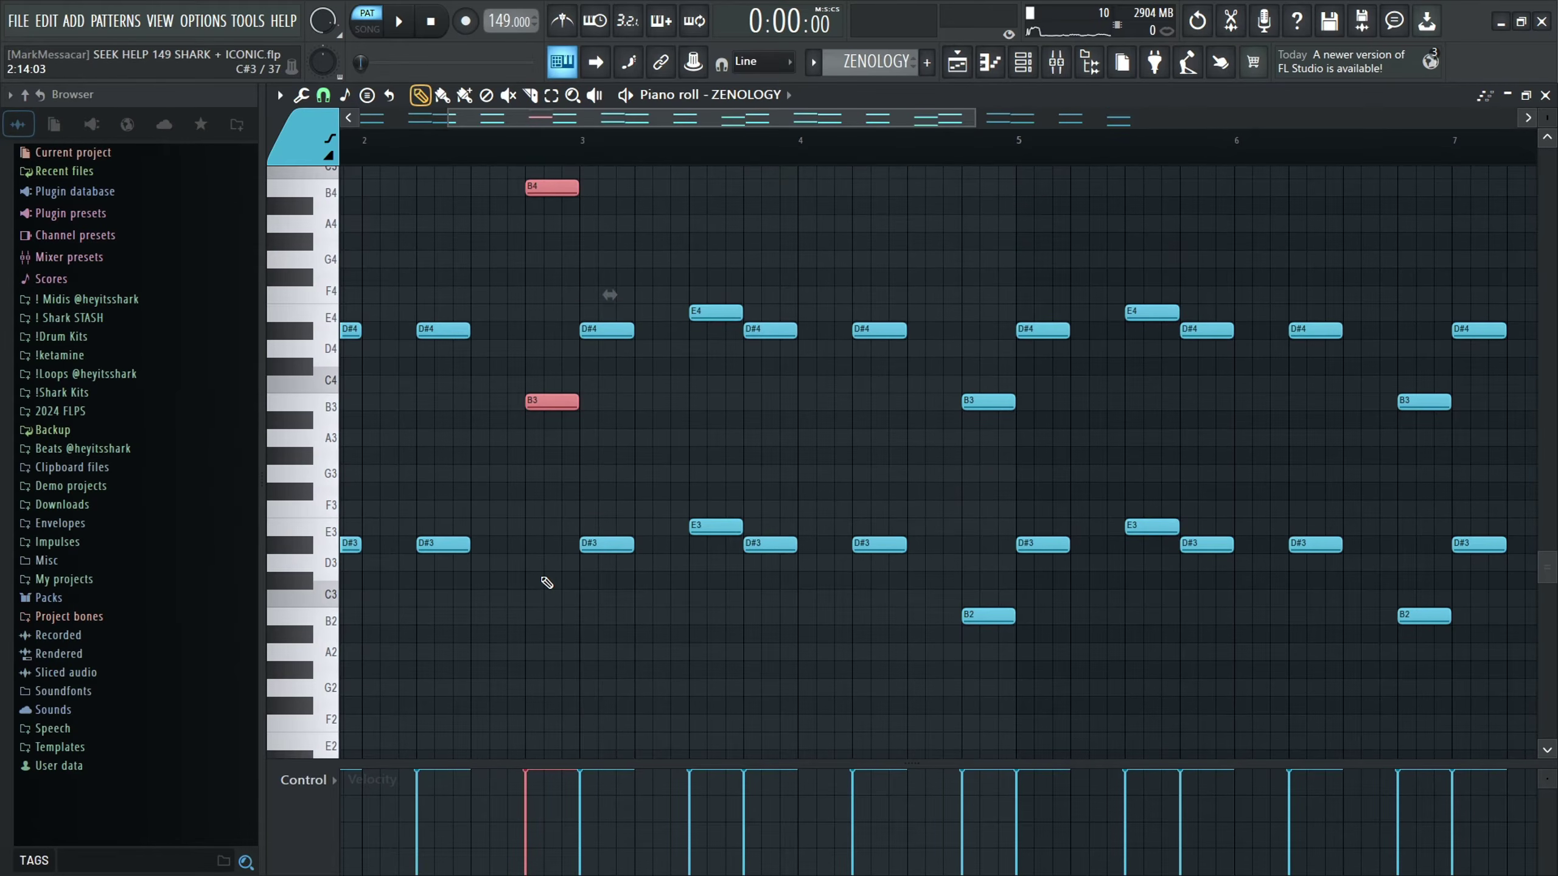
key(ctrl+Down)
Step: Highlight the opening D#4 and E4 notes of the ZENOLOGY pattern and clear the selection
scroll(696, 435, up, 2)
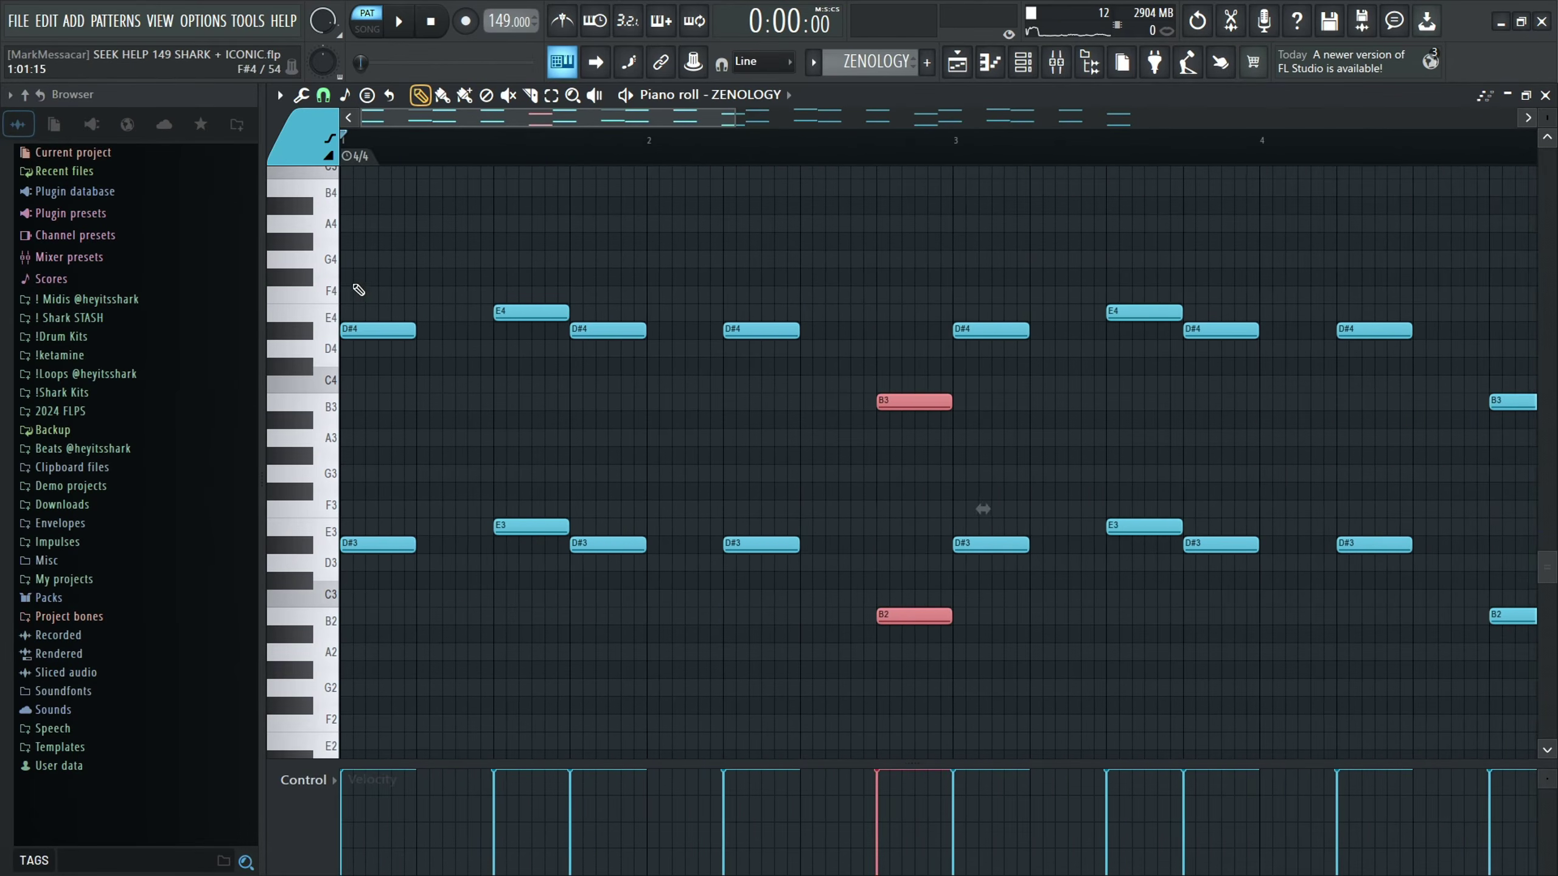
drag(359, 290, 699, 363)
key(ctrl+d)
Step: Switch to the Serum 2 #3 pattern and view its instrument's preset and oscillator settings
key(Down)
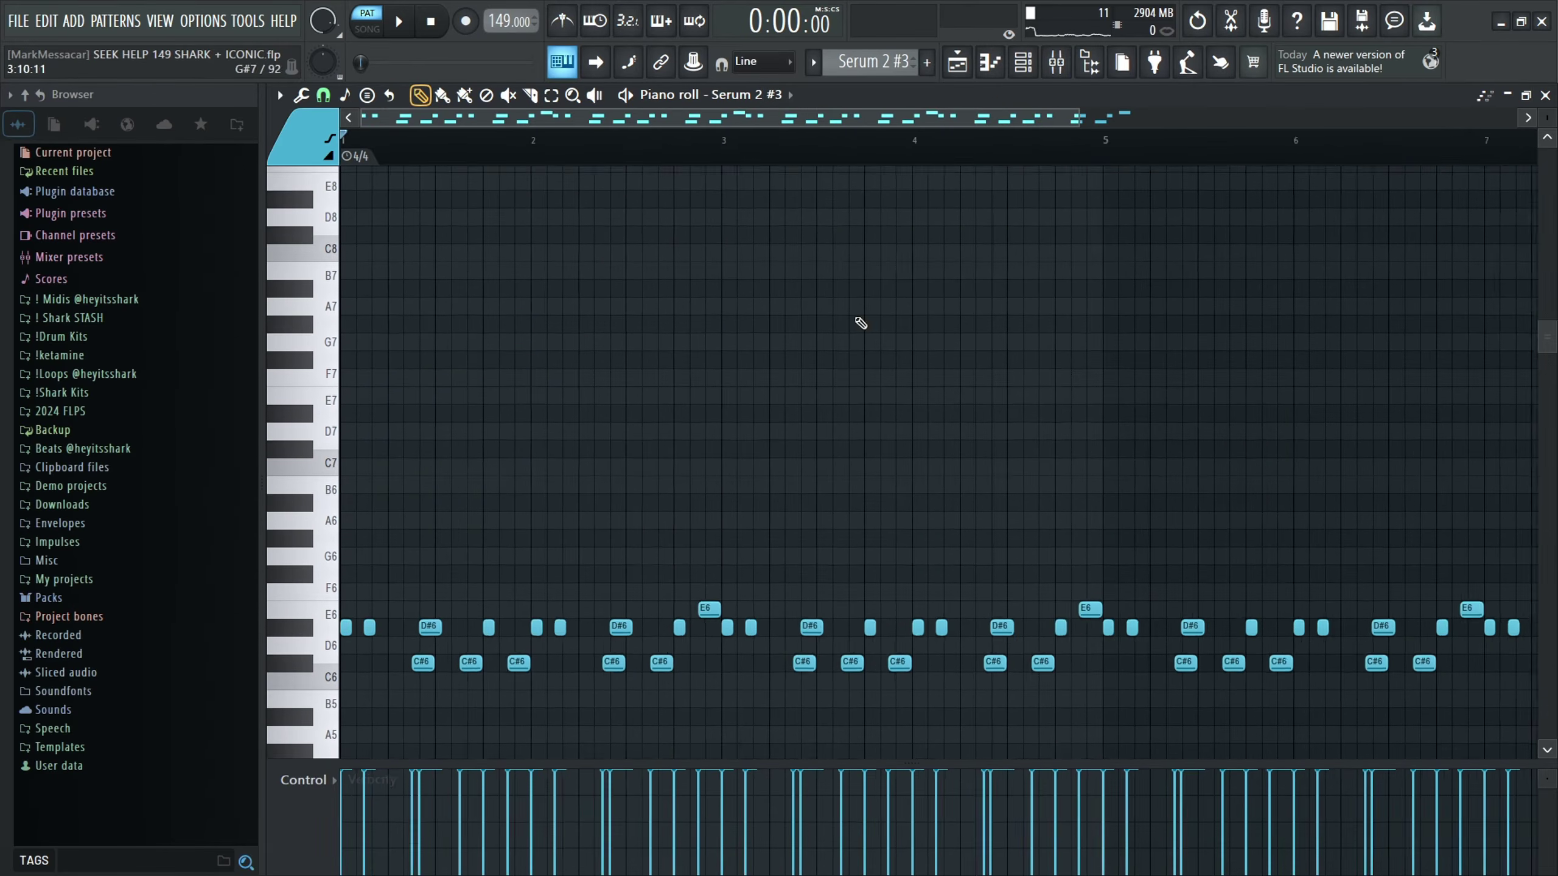
click(1030, 56)
click(543, 418)
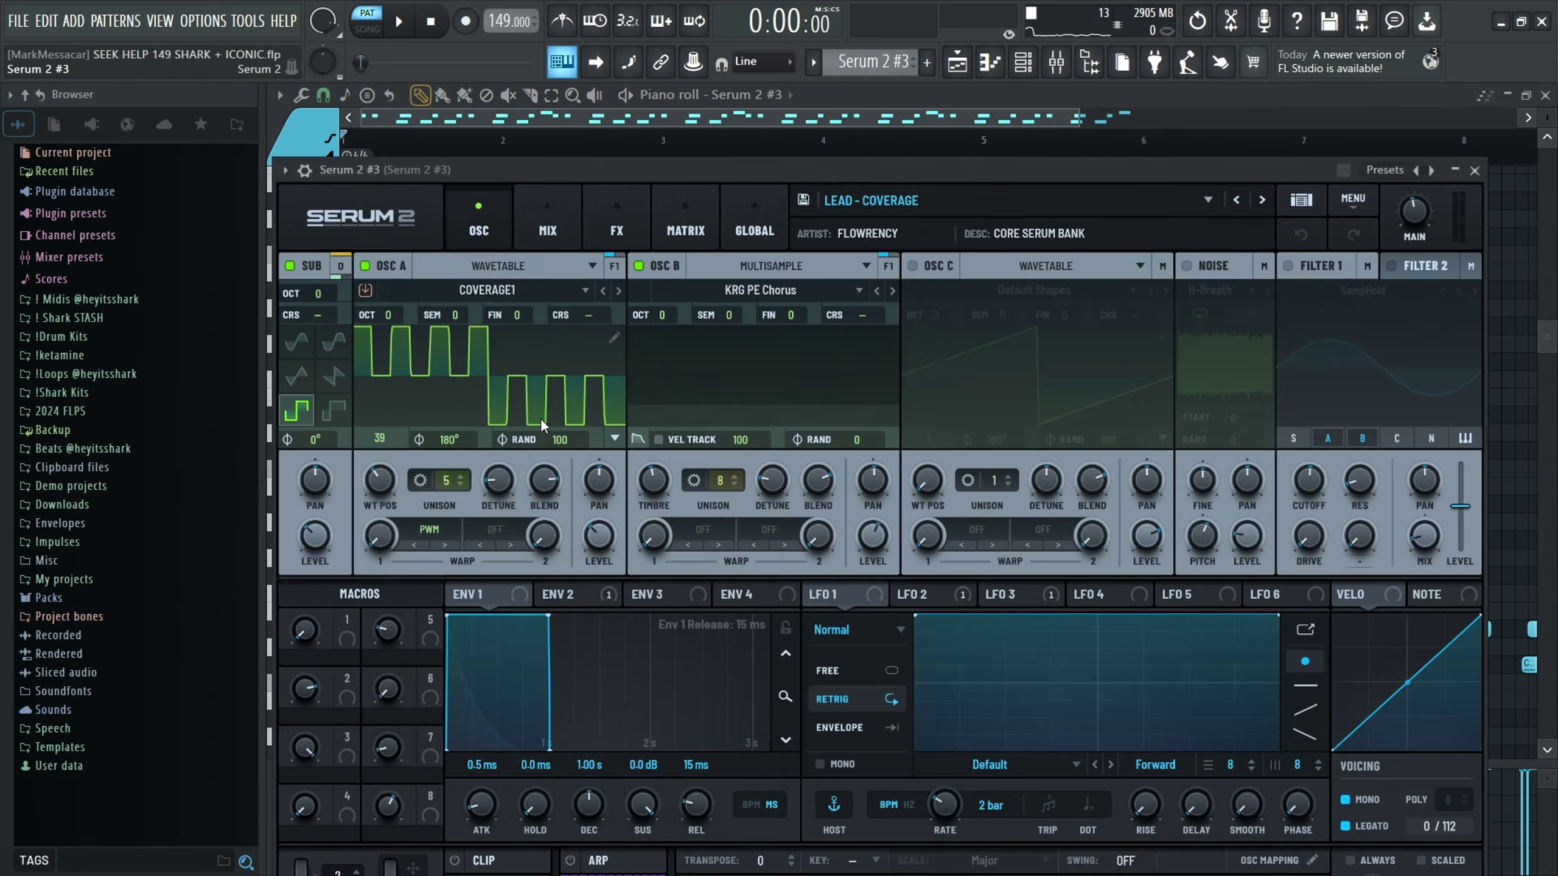
click(1523, 335)
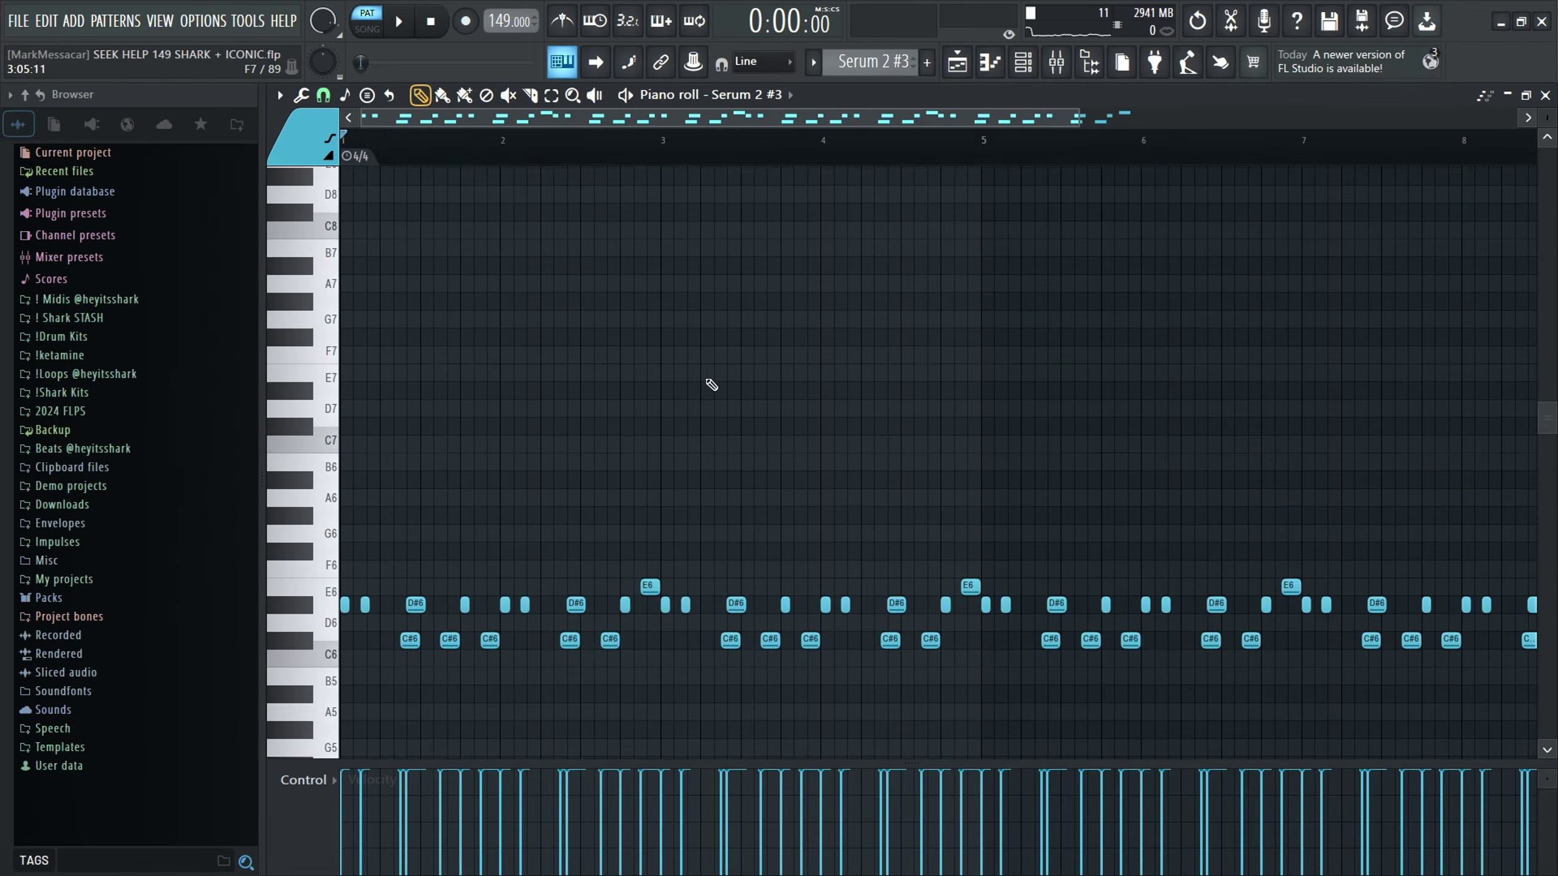
Step: Examine the opening D#6 and C#6 notes of the Serum 2 #3 melody, highlighting them in order
scroll(710, 382, down, 5)
ctrl+scroll(352, 390, up, 4)
ctrl+scroll(306, 374, up, 3)
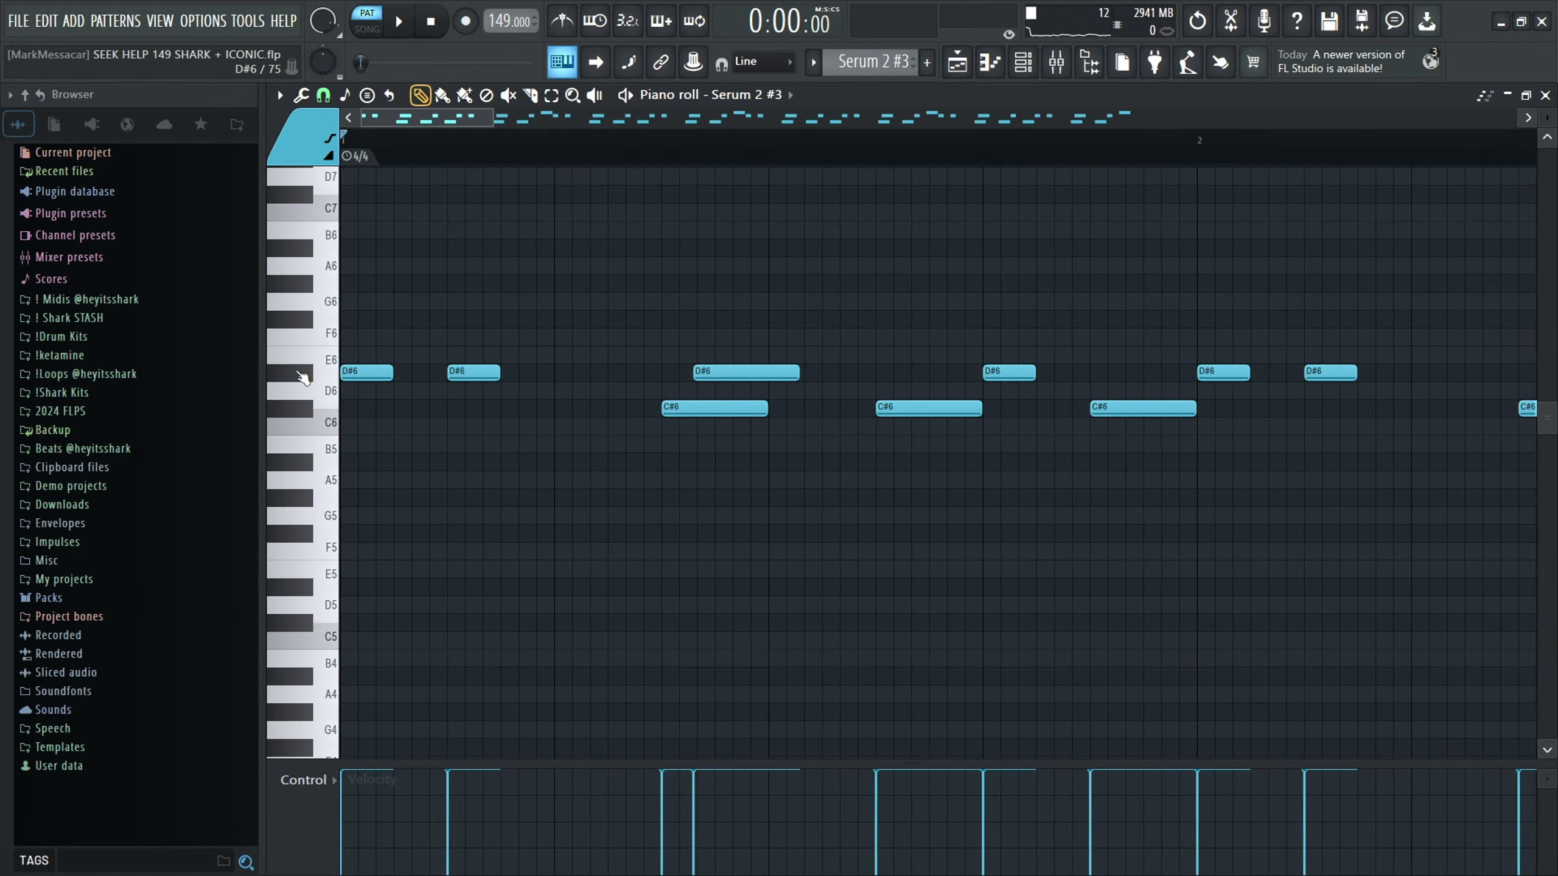
click(462, 371)
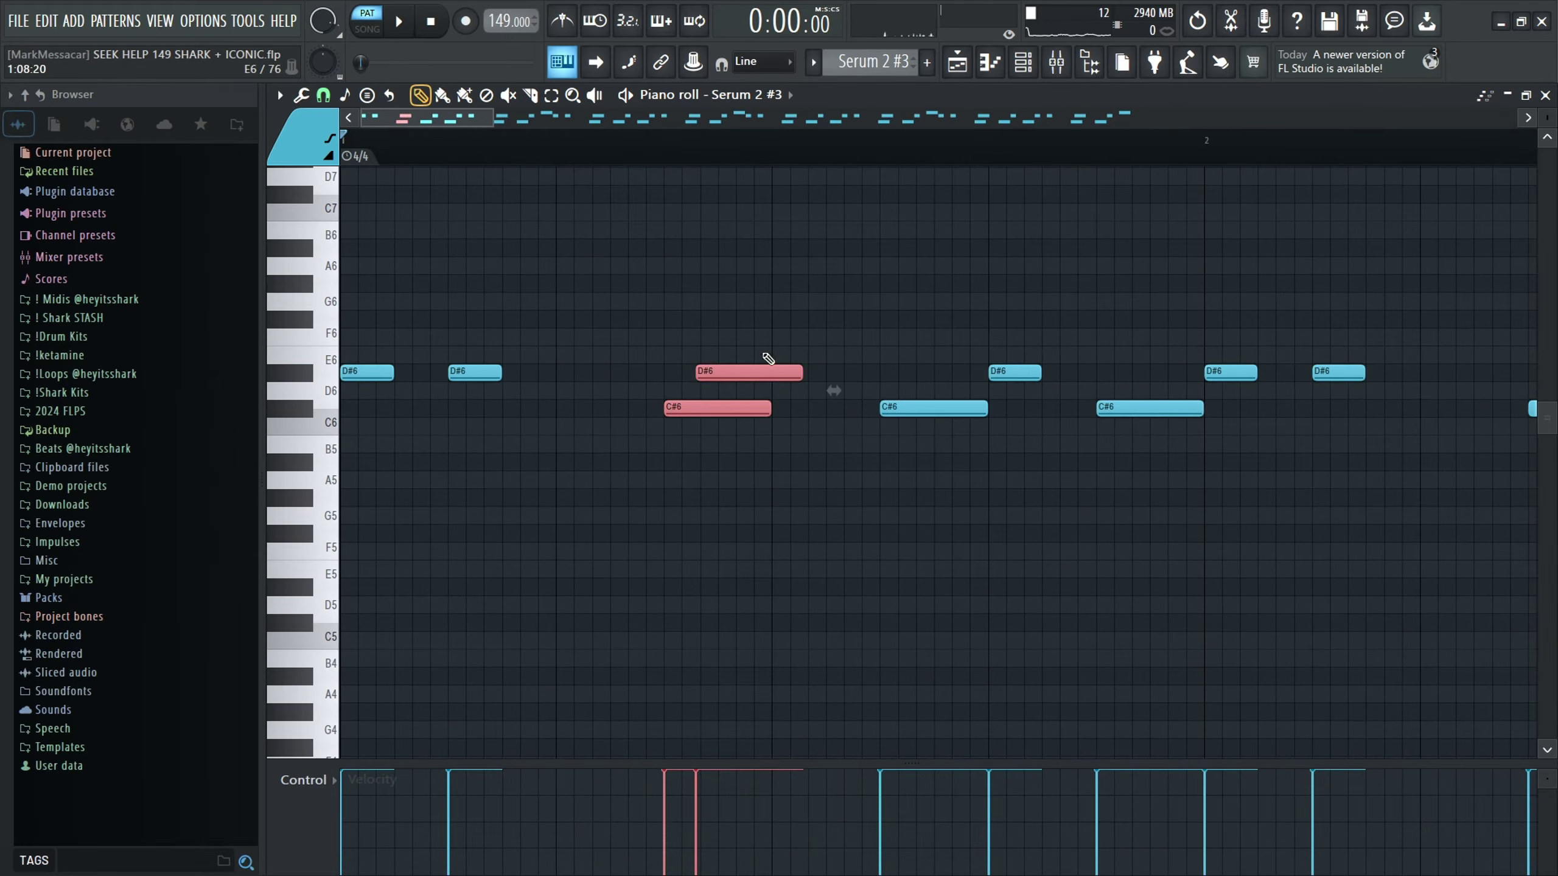
ctrl+scroll(885, 368, down, 2)
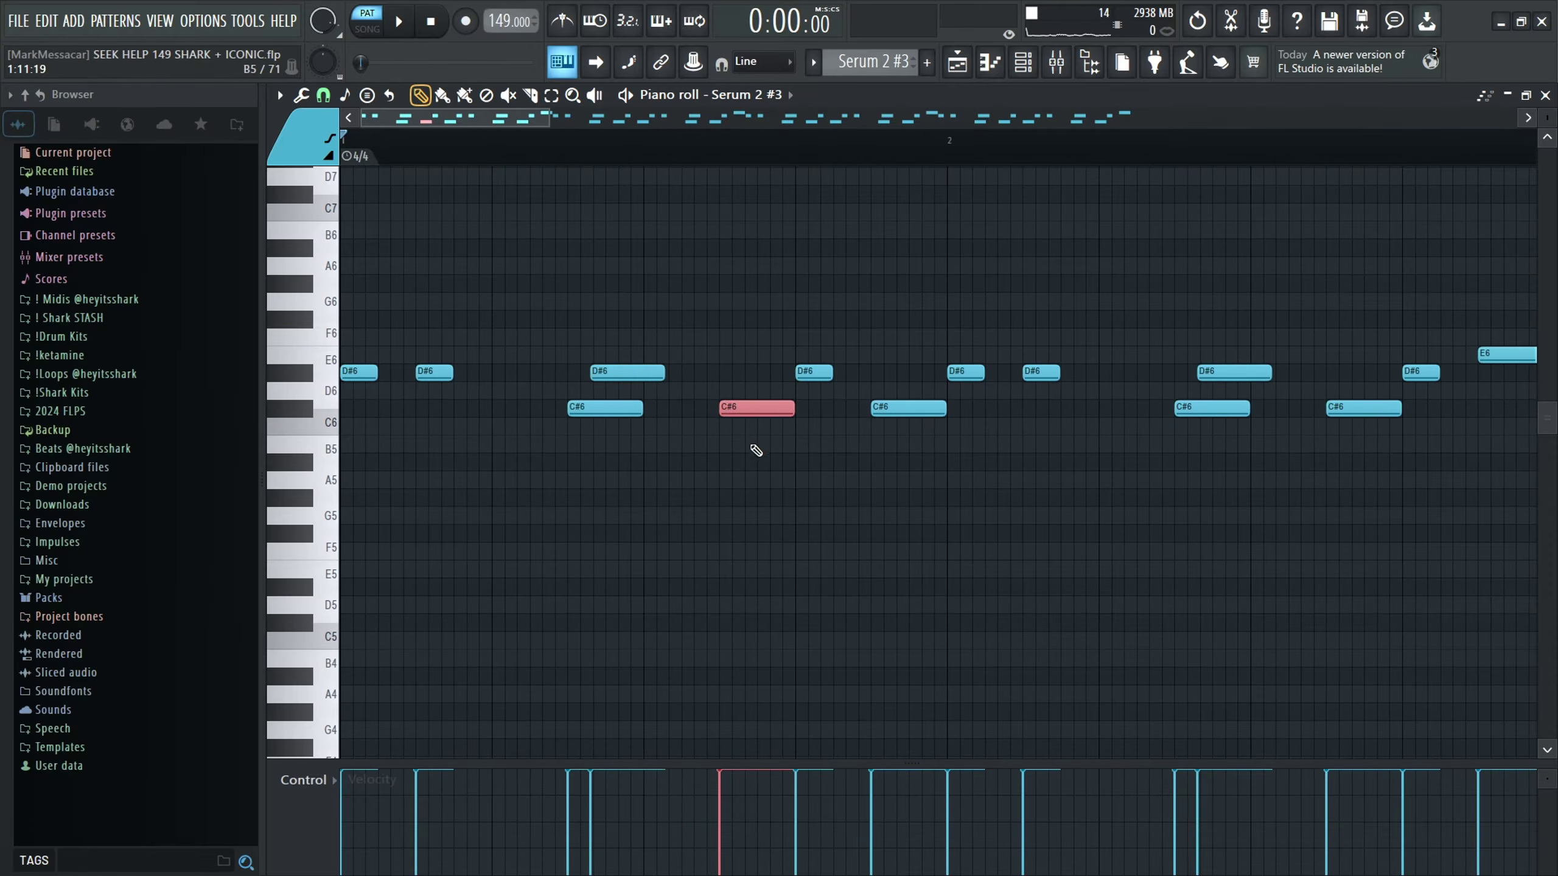
click(814, 370)
Step: Duplicate the first bar of Serum 2 #3 notes into the second bar
drag(888, 452, 343, 171)
key(ctrl+b)
ctrl+scroll(692, 396, down, 3)
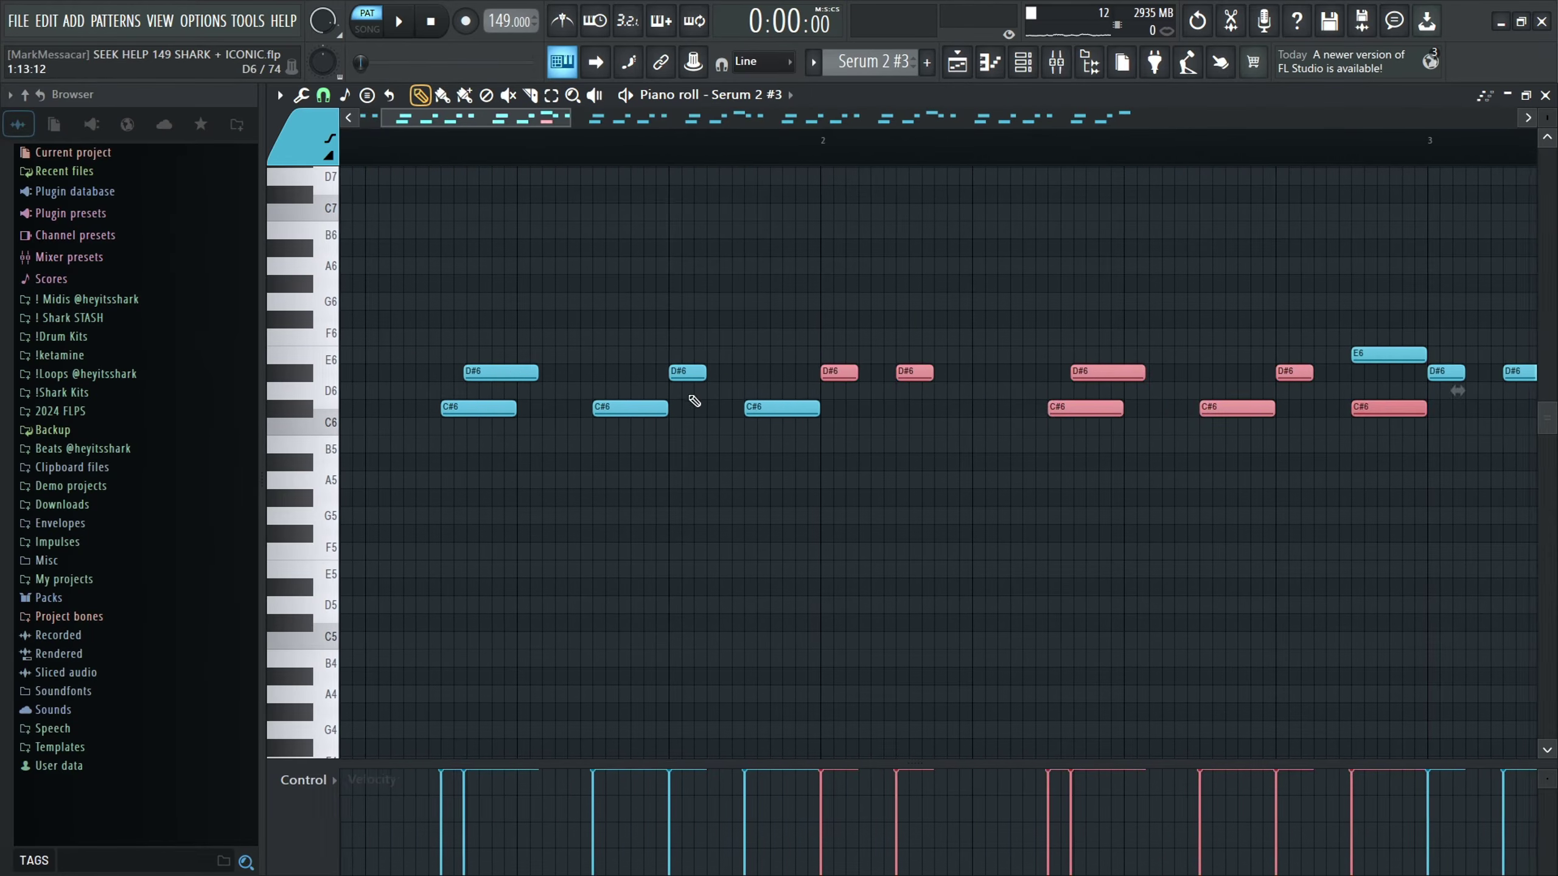
Step: Examine the Serum 2 #3 notes leading into bar 3 and clear the note selection
ctrl+scroll(927, 388, up, 4)
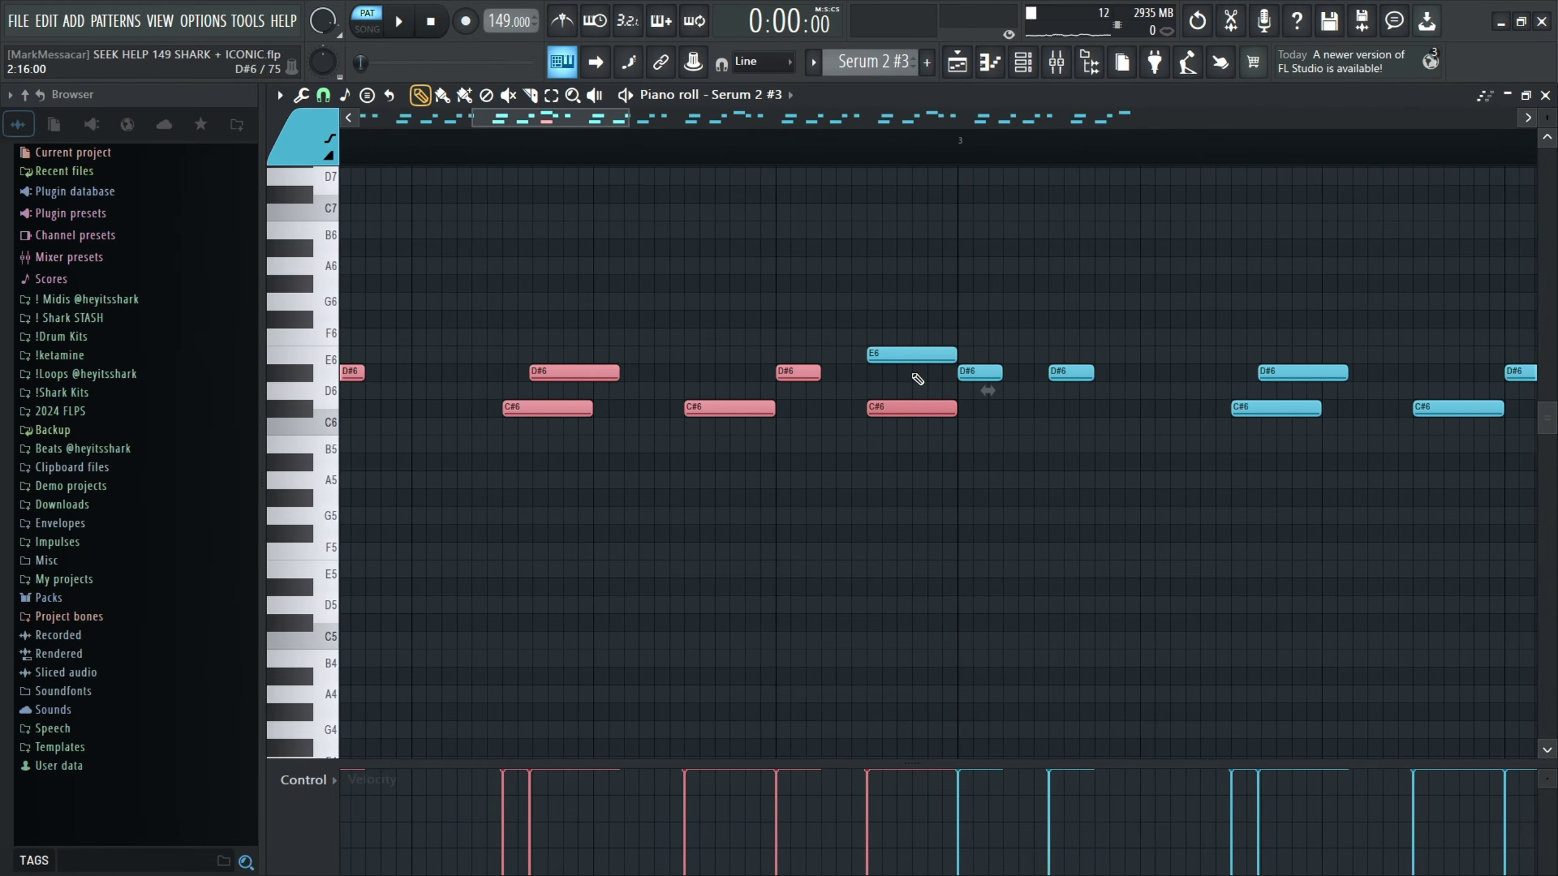
key(ctrl+d)
ctrl+scroll(924, 374, down, 5)
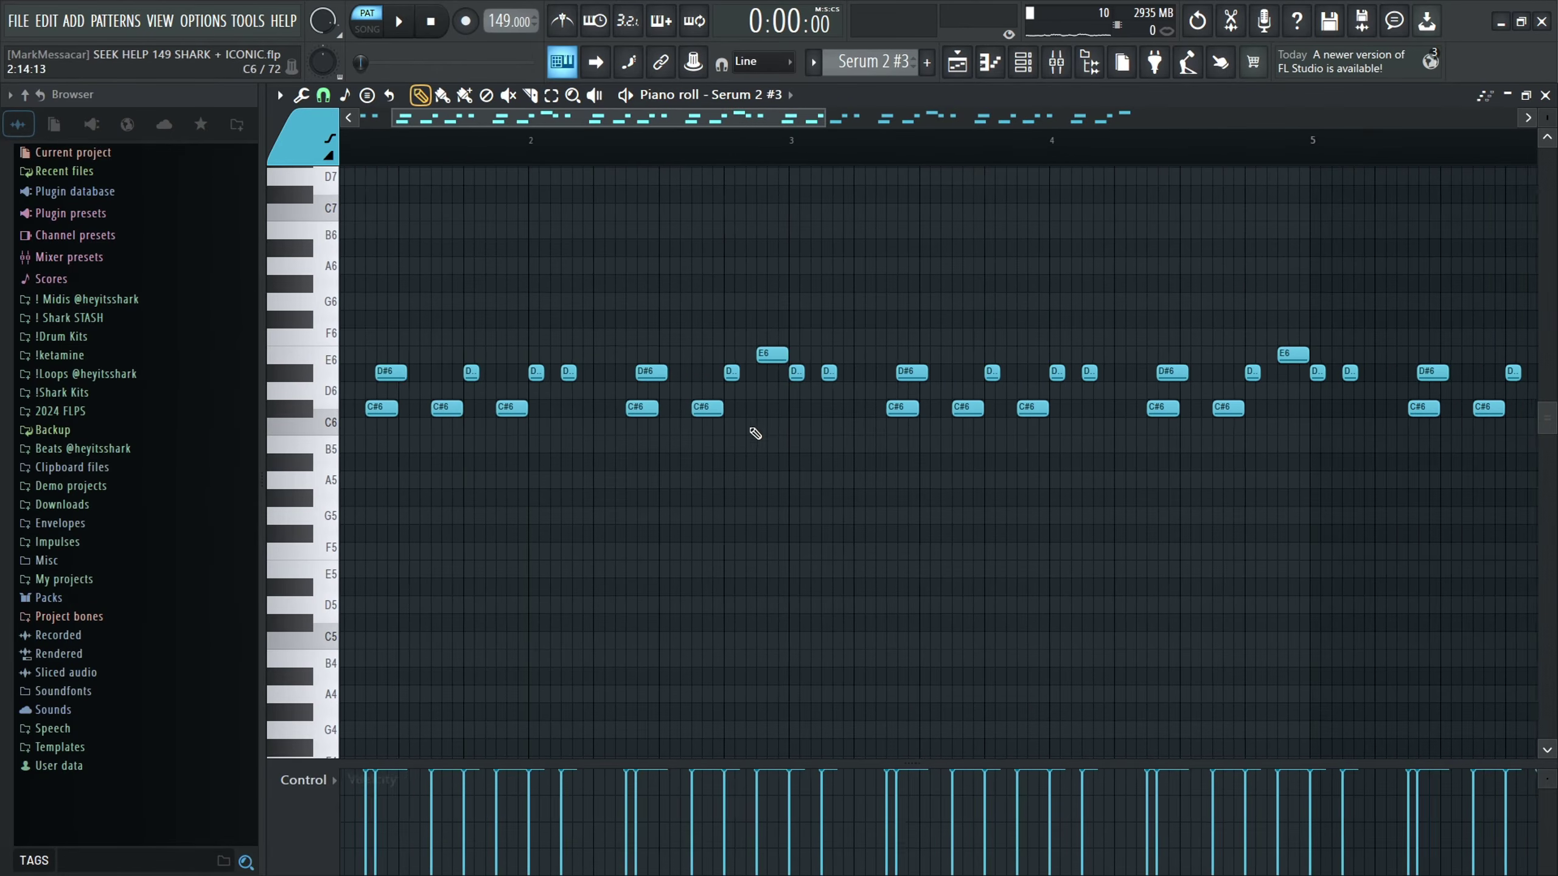
Step: Try to duplicate the Serum 2 #3 notes over bars 3 and 4, and delete the overlapping copies
drag(647, 154, 939, 154)
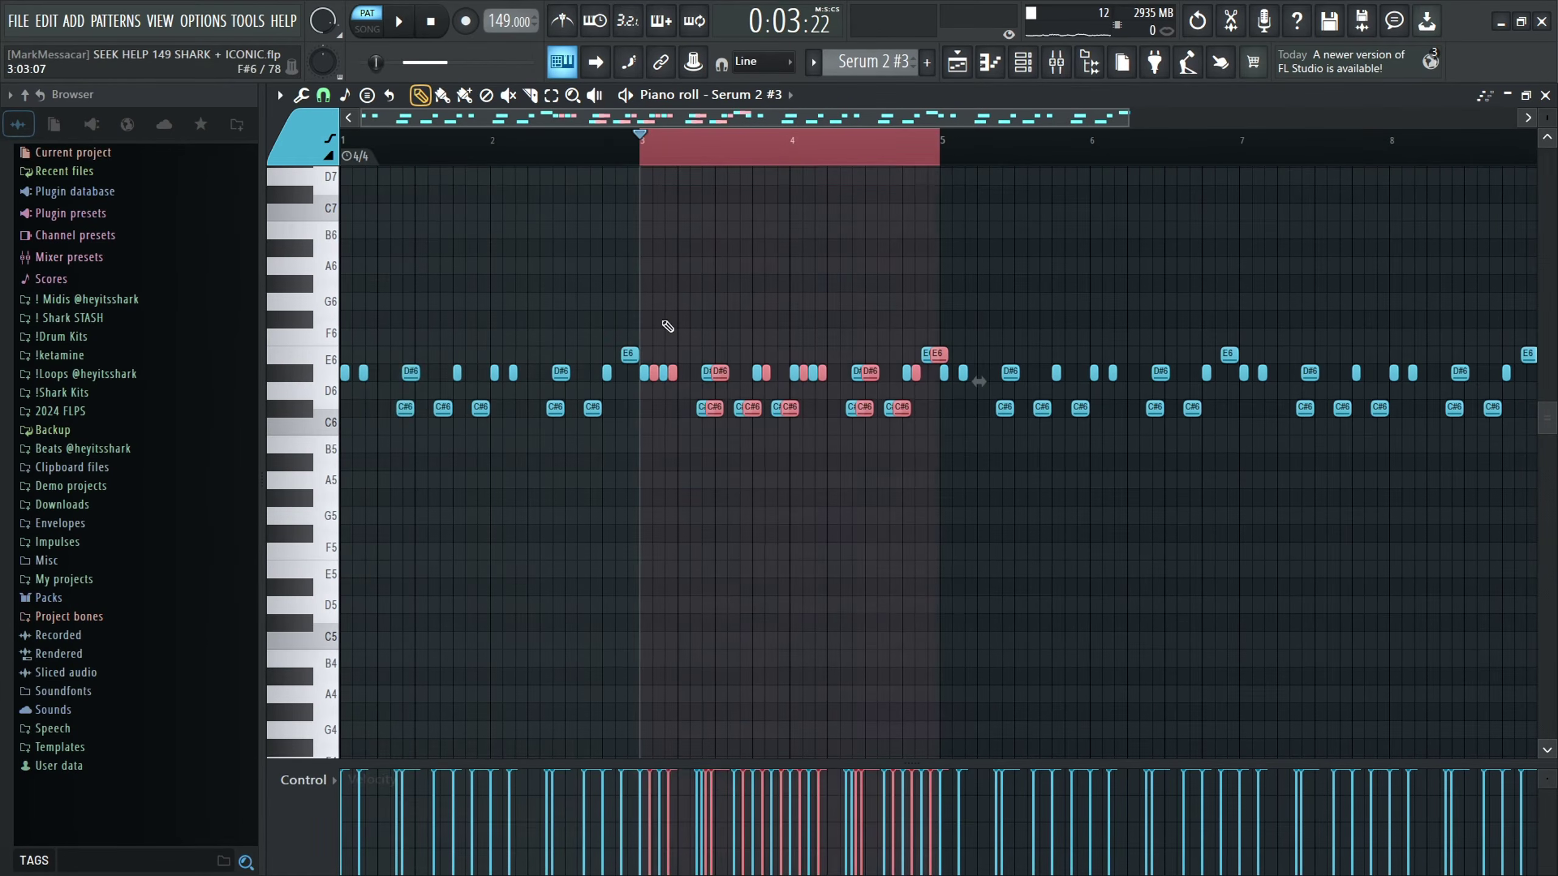
ctrl+scroll(772, 369, up, 3)
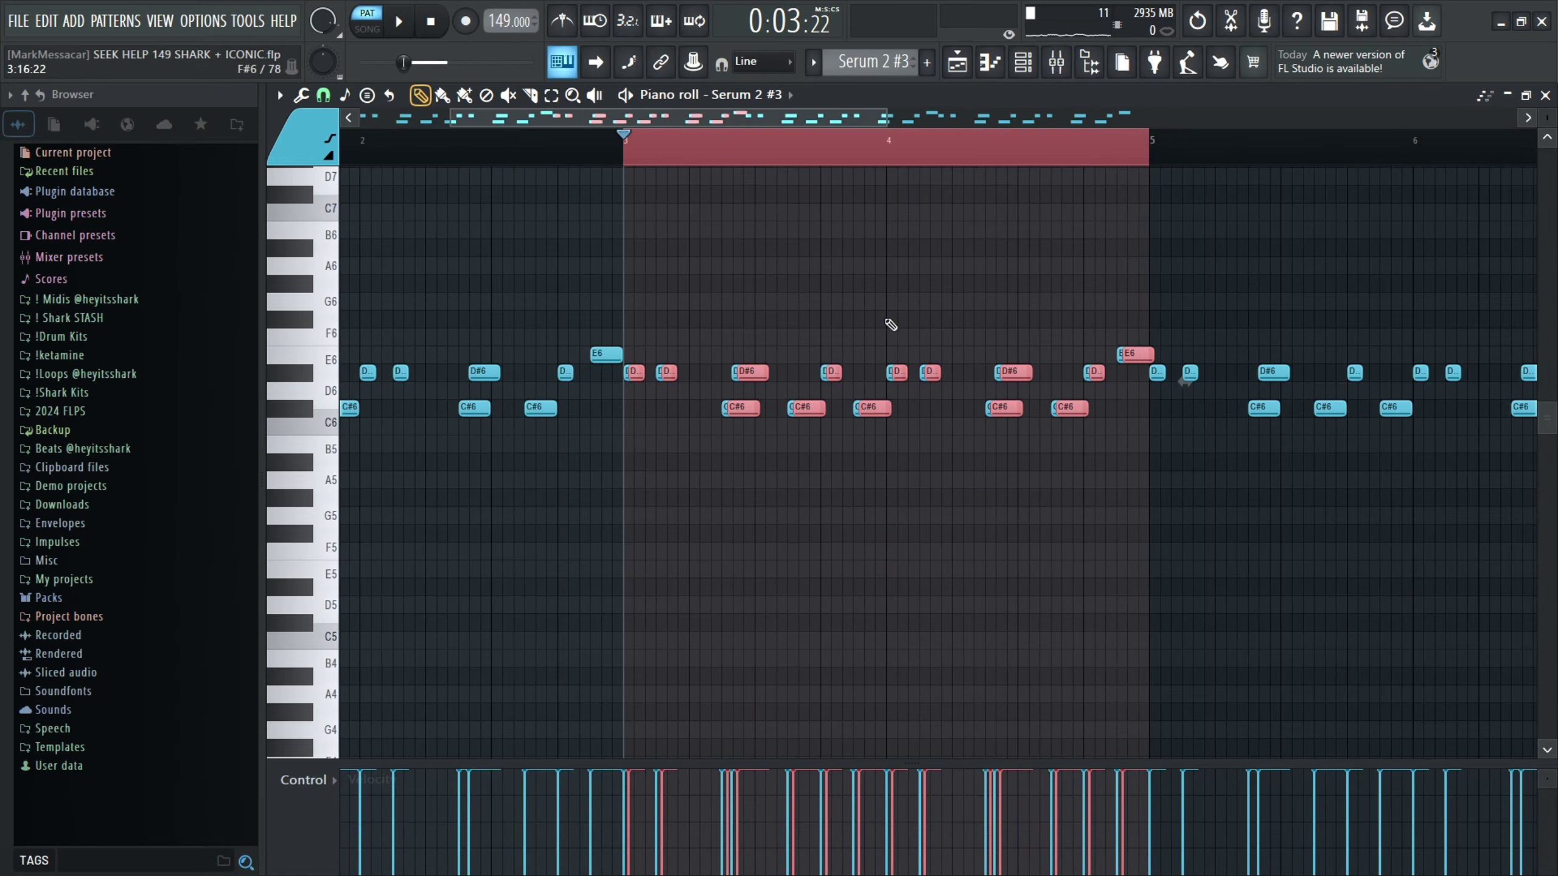
key(Delete)
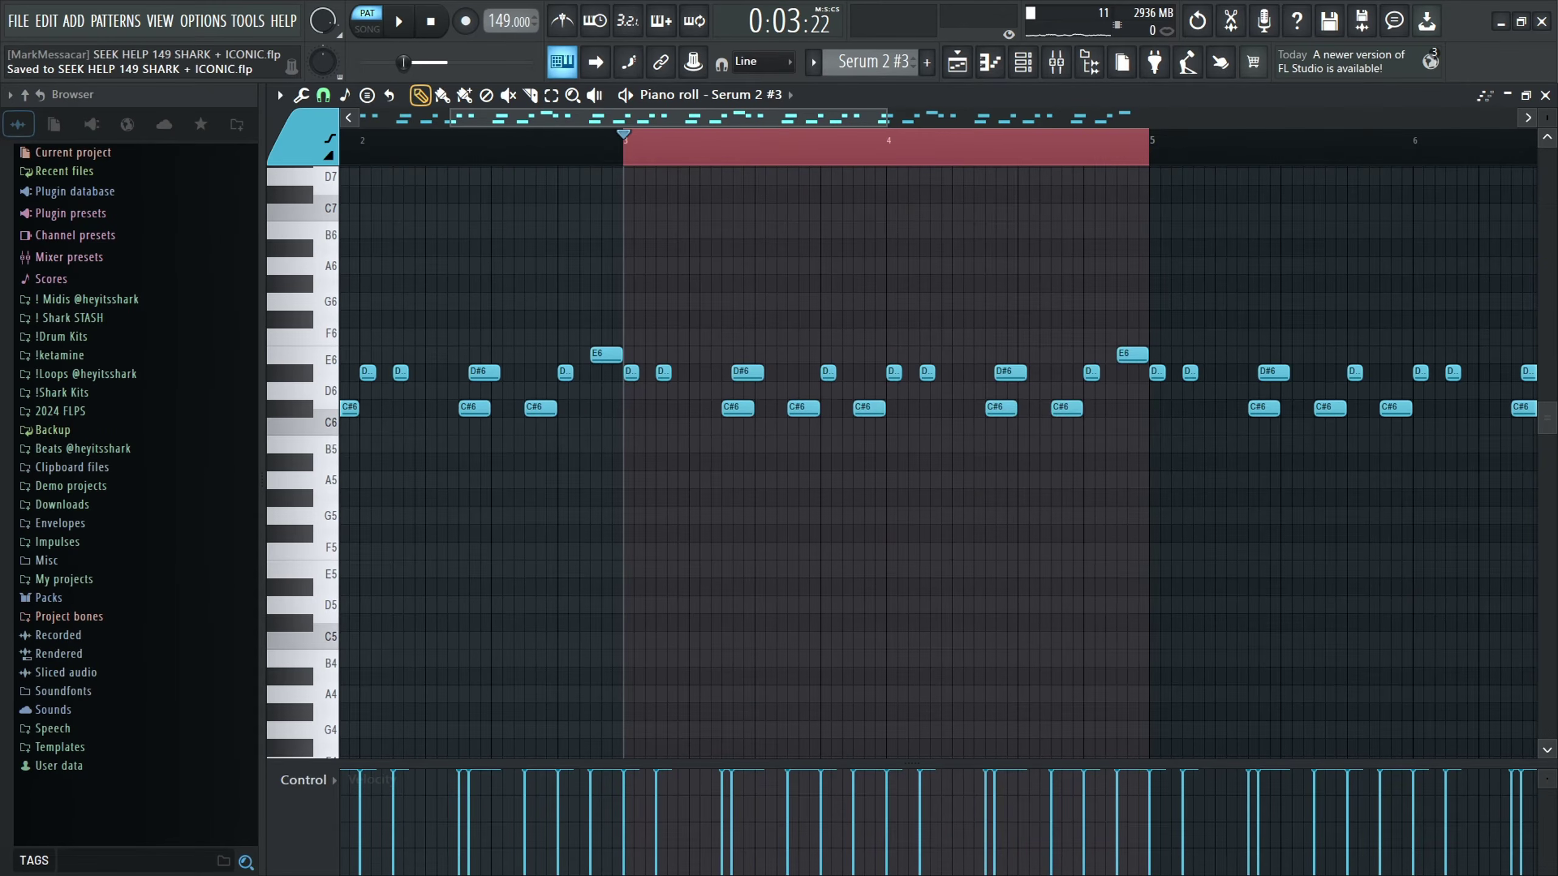
Step: Play the Serum 2 #3 pattern from its start
key(space)
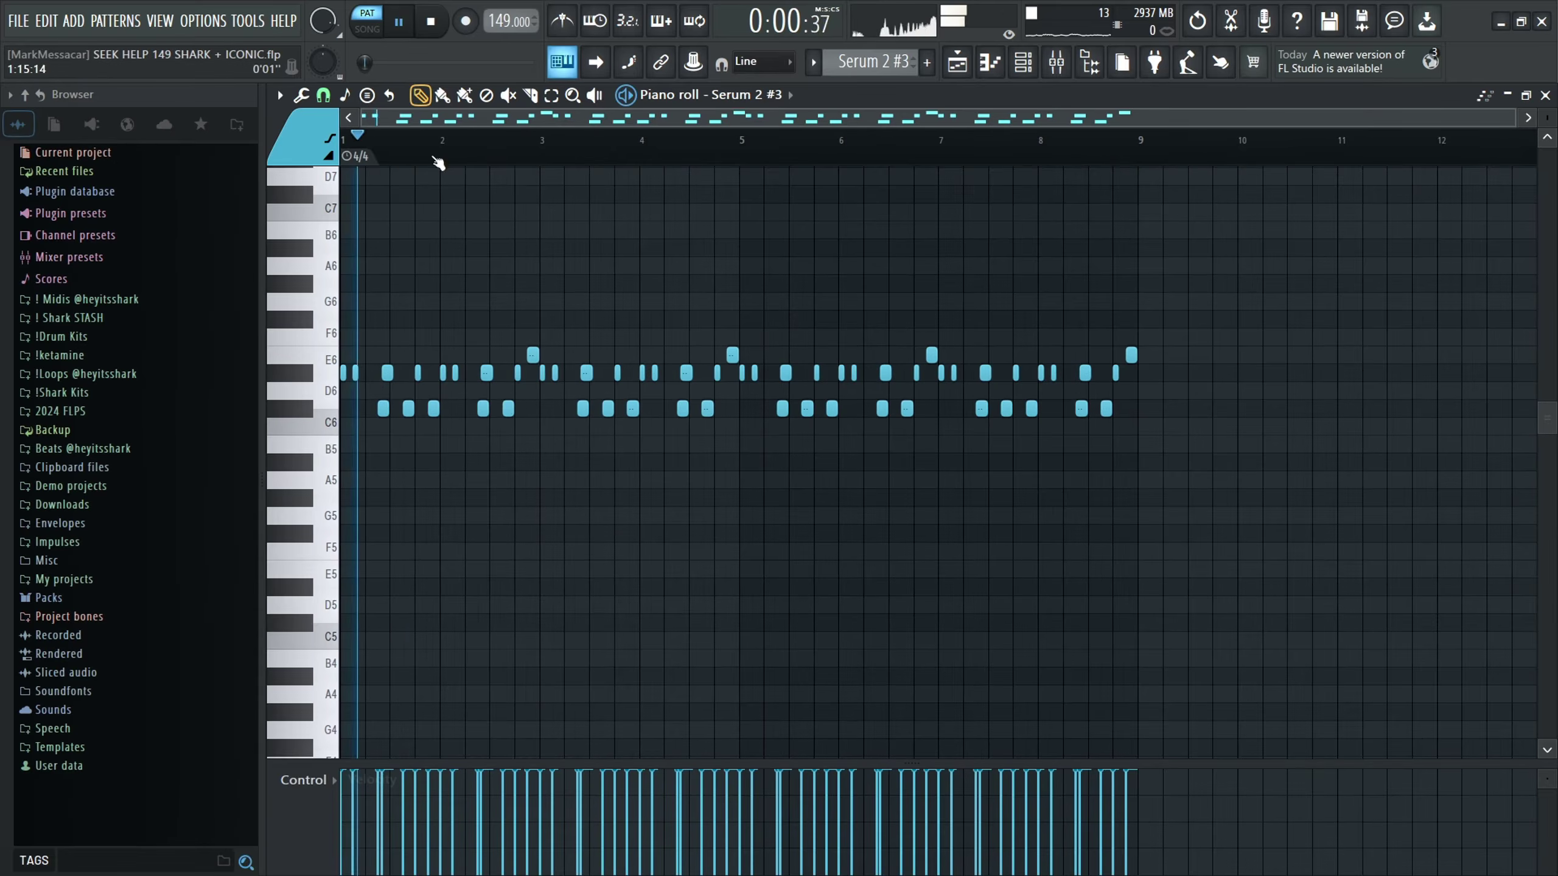
click(323, 97)
click(334, 141)
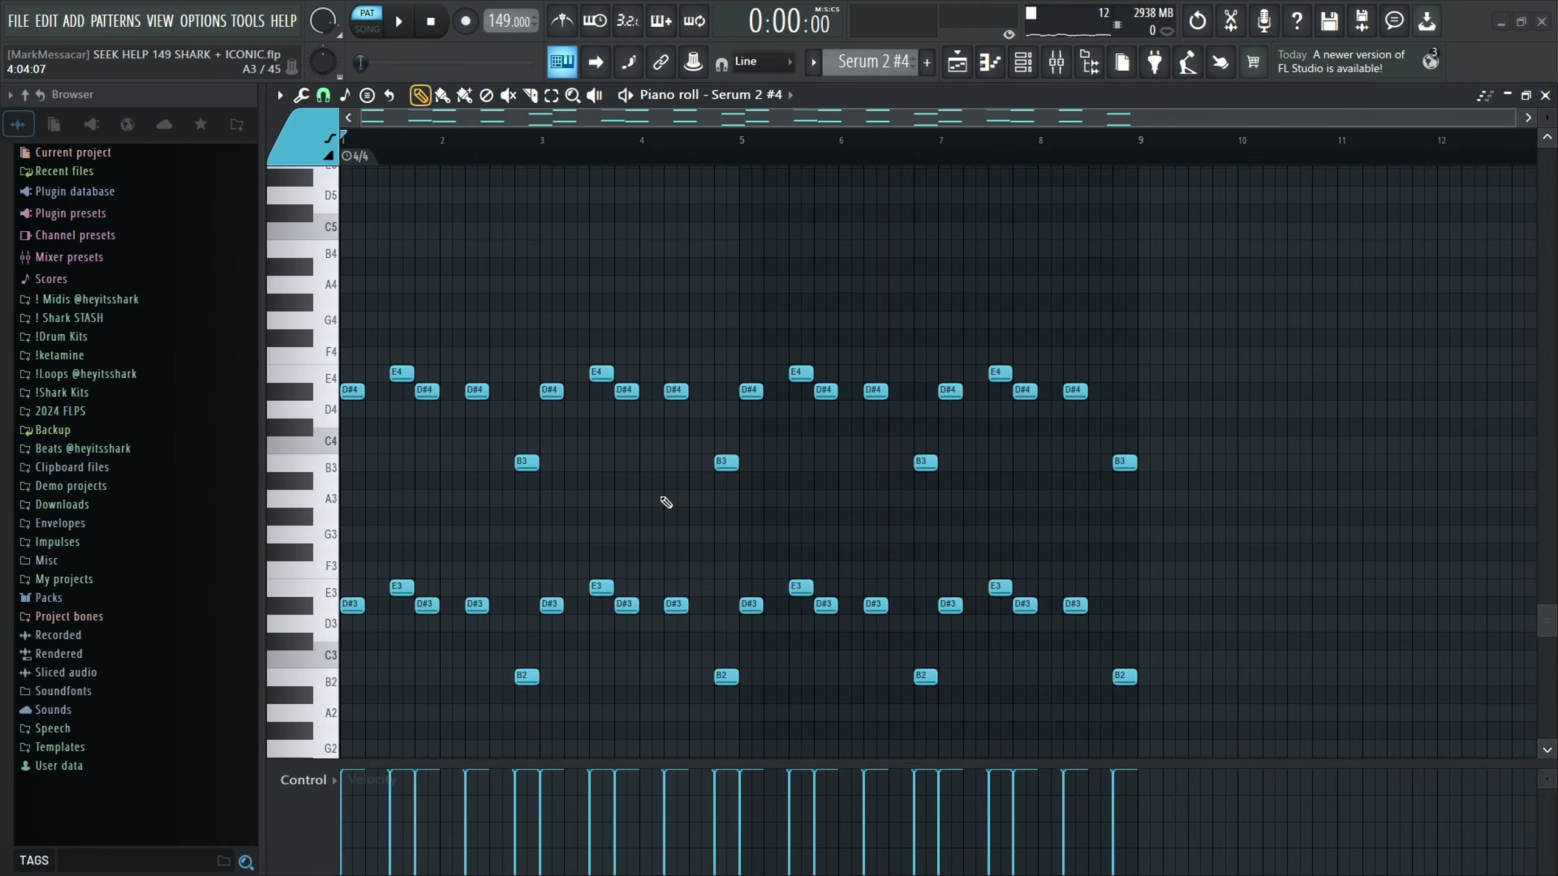
Step: View the Serum 2 #4 instrument's preset and oscillator settings, and close it again
scroll(668, 501, down, 4)
click(1023, 62)
click(544, 446)
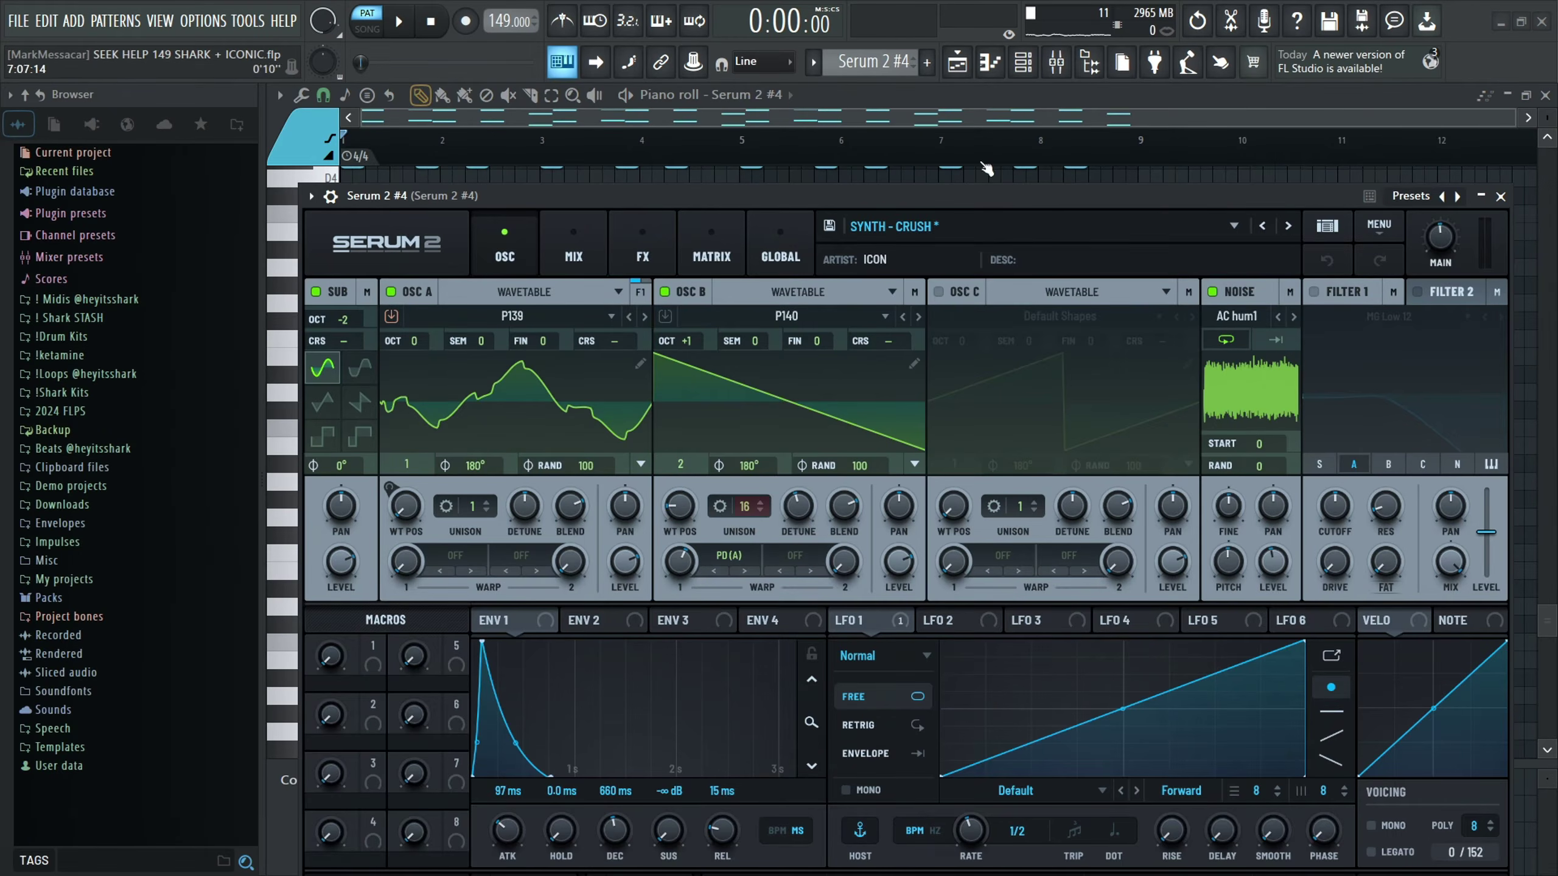
key(Escape)
key(Escape)
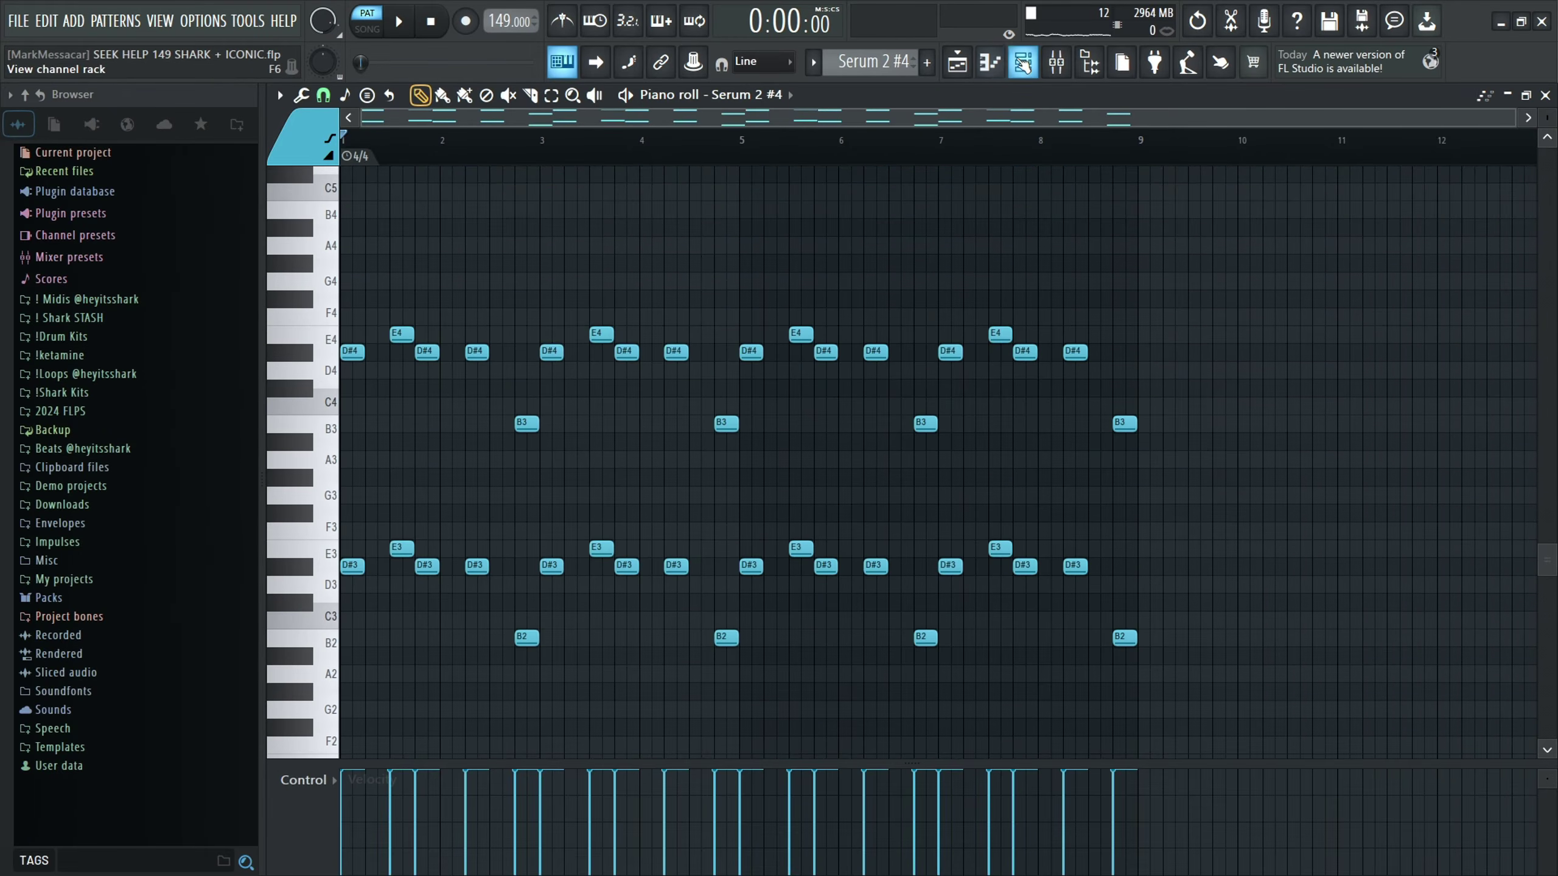
Step: Check the Serum 2 #4 channel among the project's channels and play its pattern
click(1022, 62)
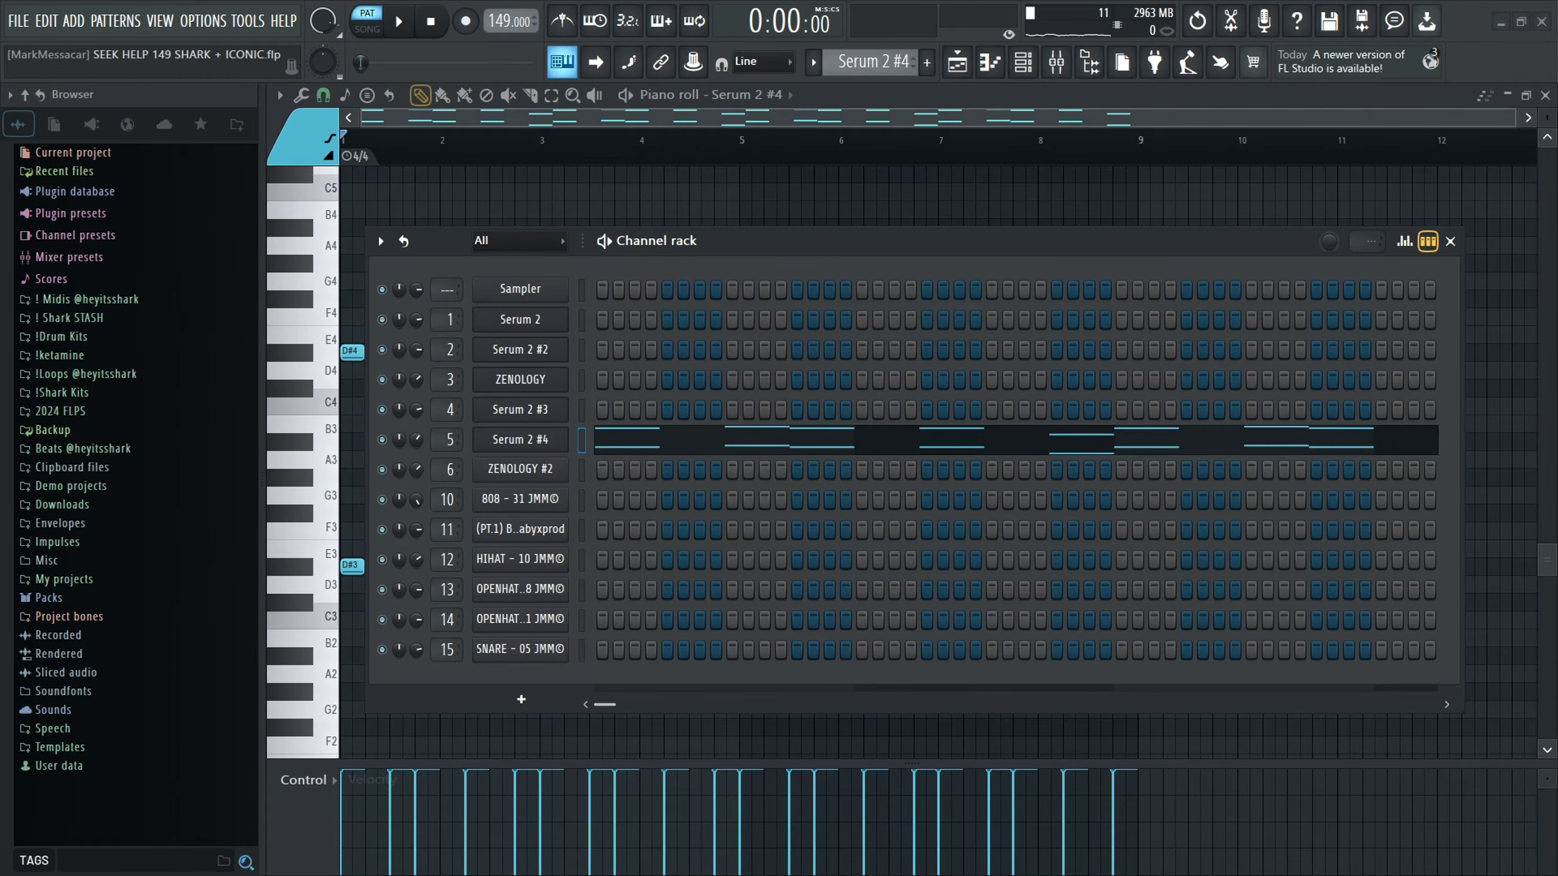
key(Escape)
key(space)
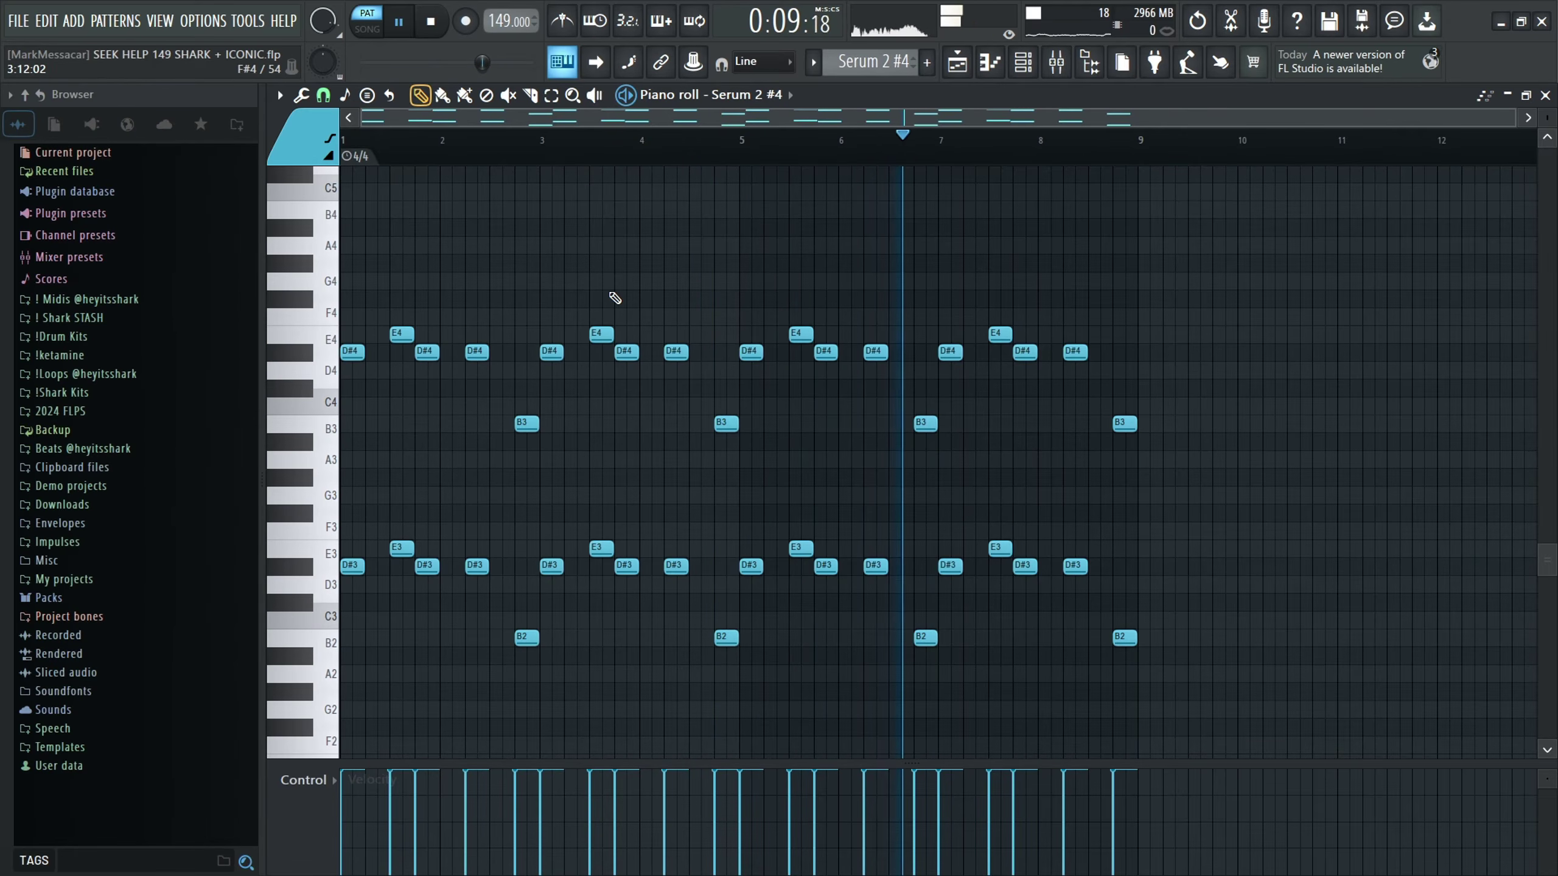
Step: Switch to the ZENOLOGY #2 pattern, view its instrument's preset, and return to its notes
scroll(612, 299, up, 2)
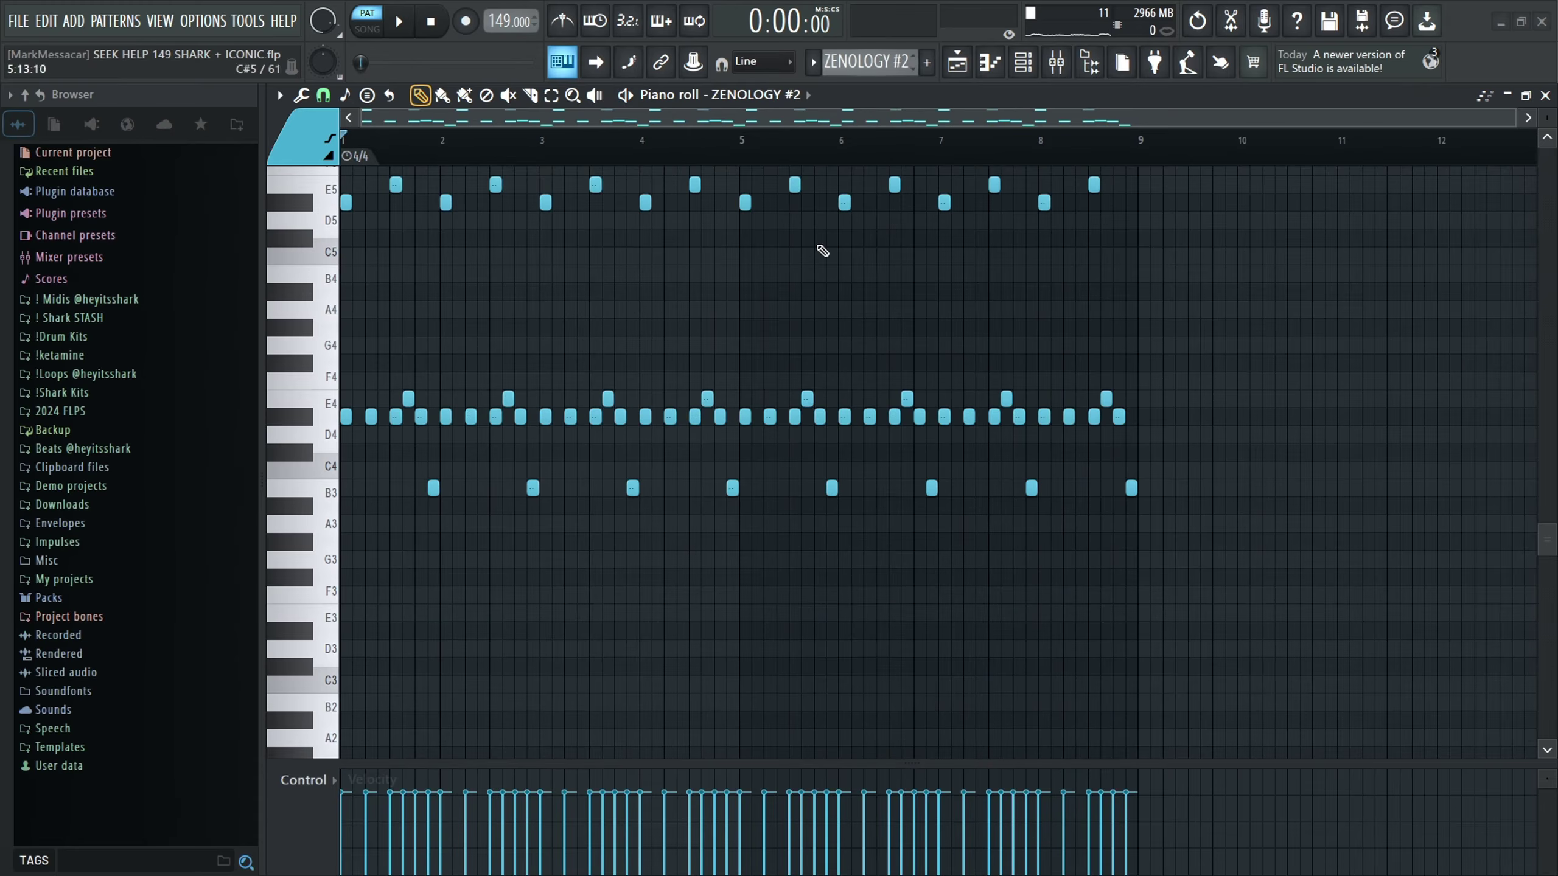
scroll(920, 233, up, 4)
key(F6)
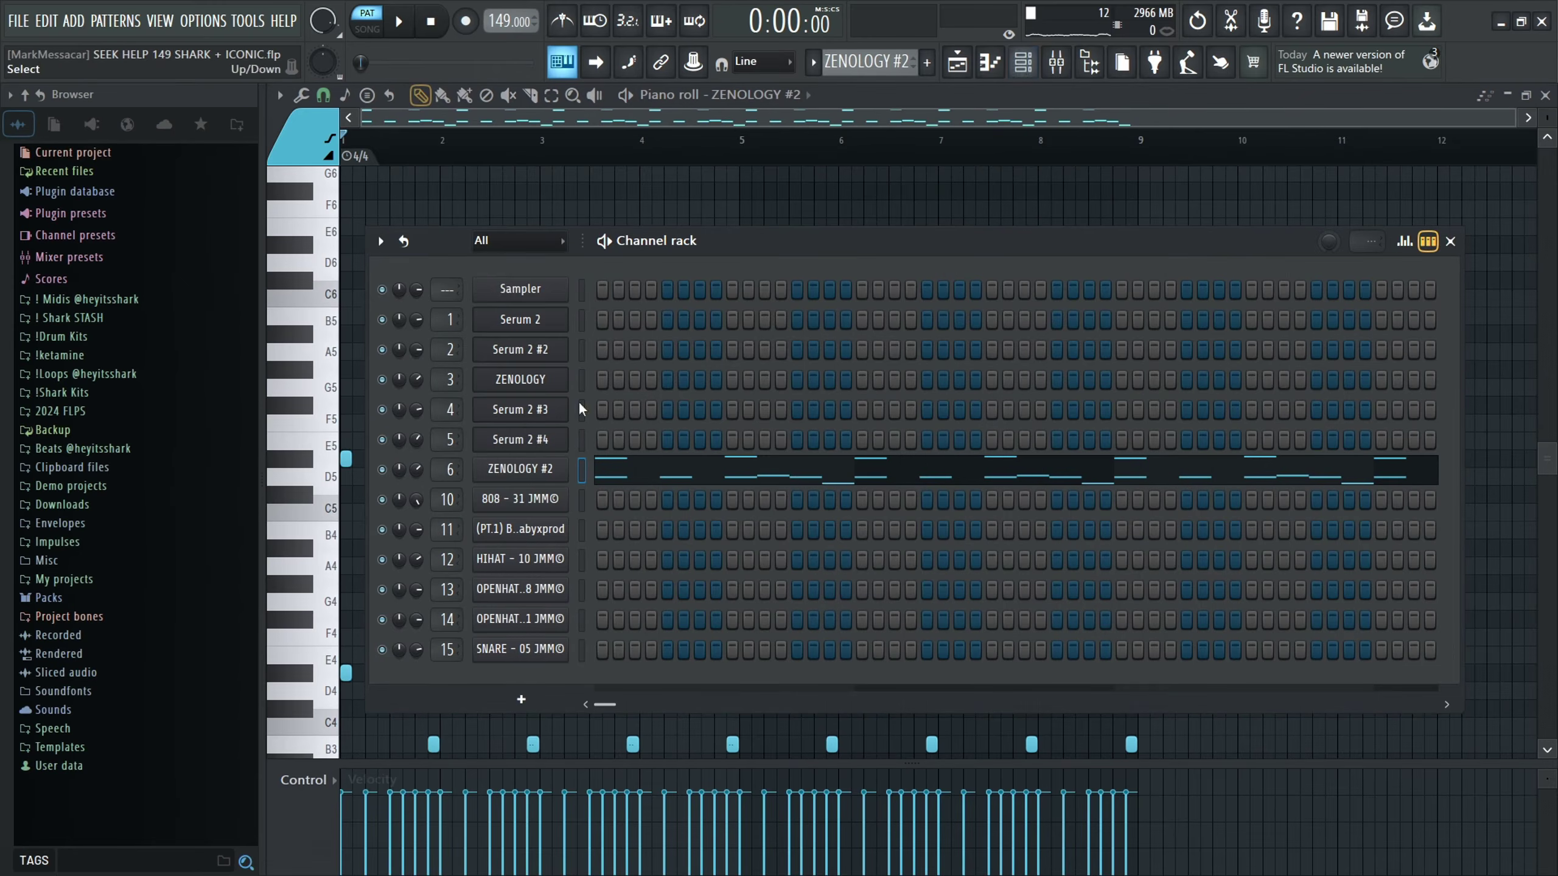
click(541, 475)
click(610, 236)
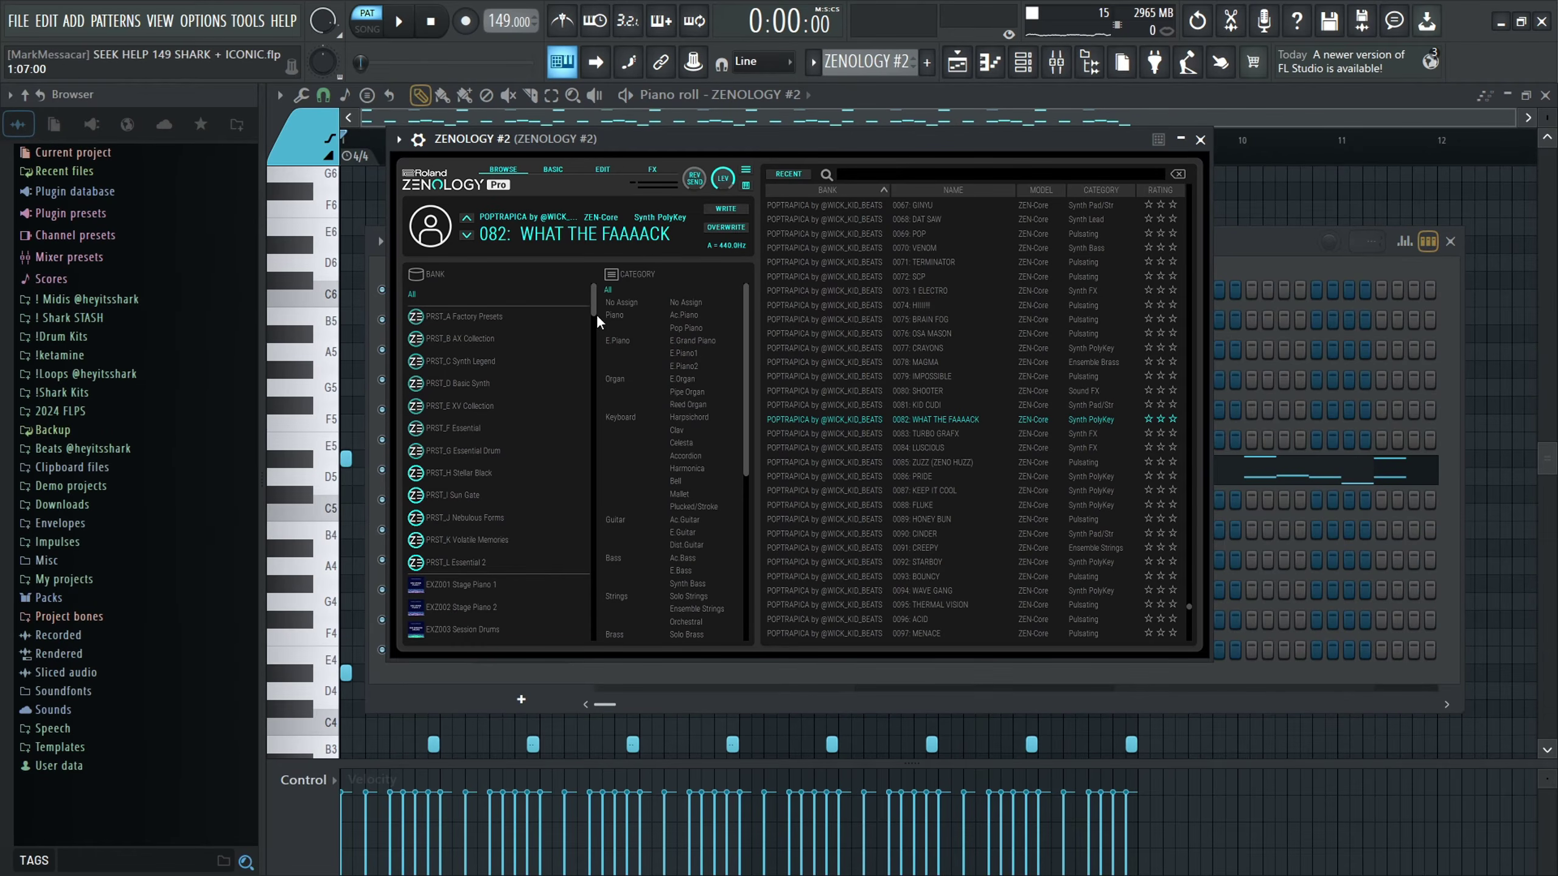
key(F7)
scroll(569, 296, down, 4)
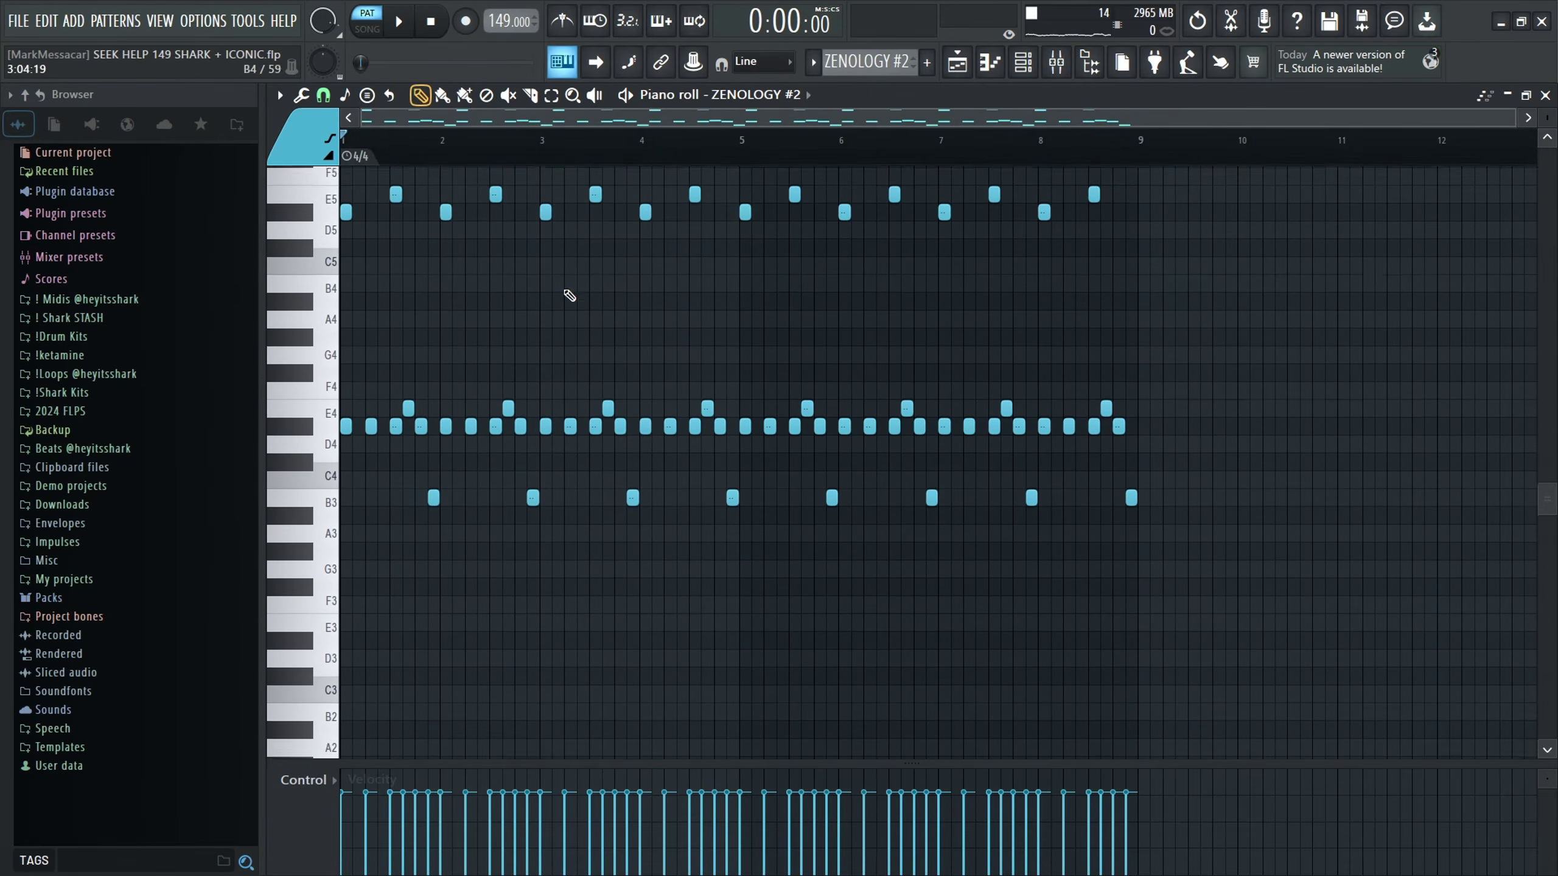
Step: Switch to the Serum 2 pattern and highlight its notes from B3 up to E5, leaving out the lower octave
scroll(569, 296, up, 4)
scroll(876, 64, down, 1)
scroll(1172, 504, down, 4)
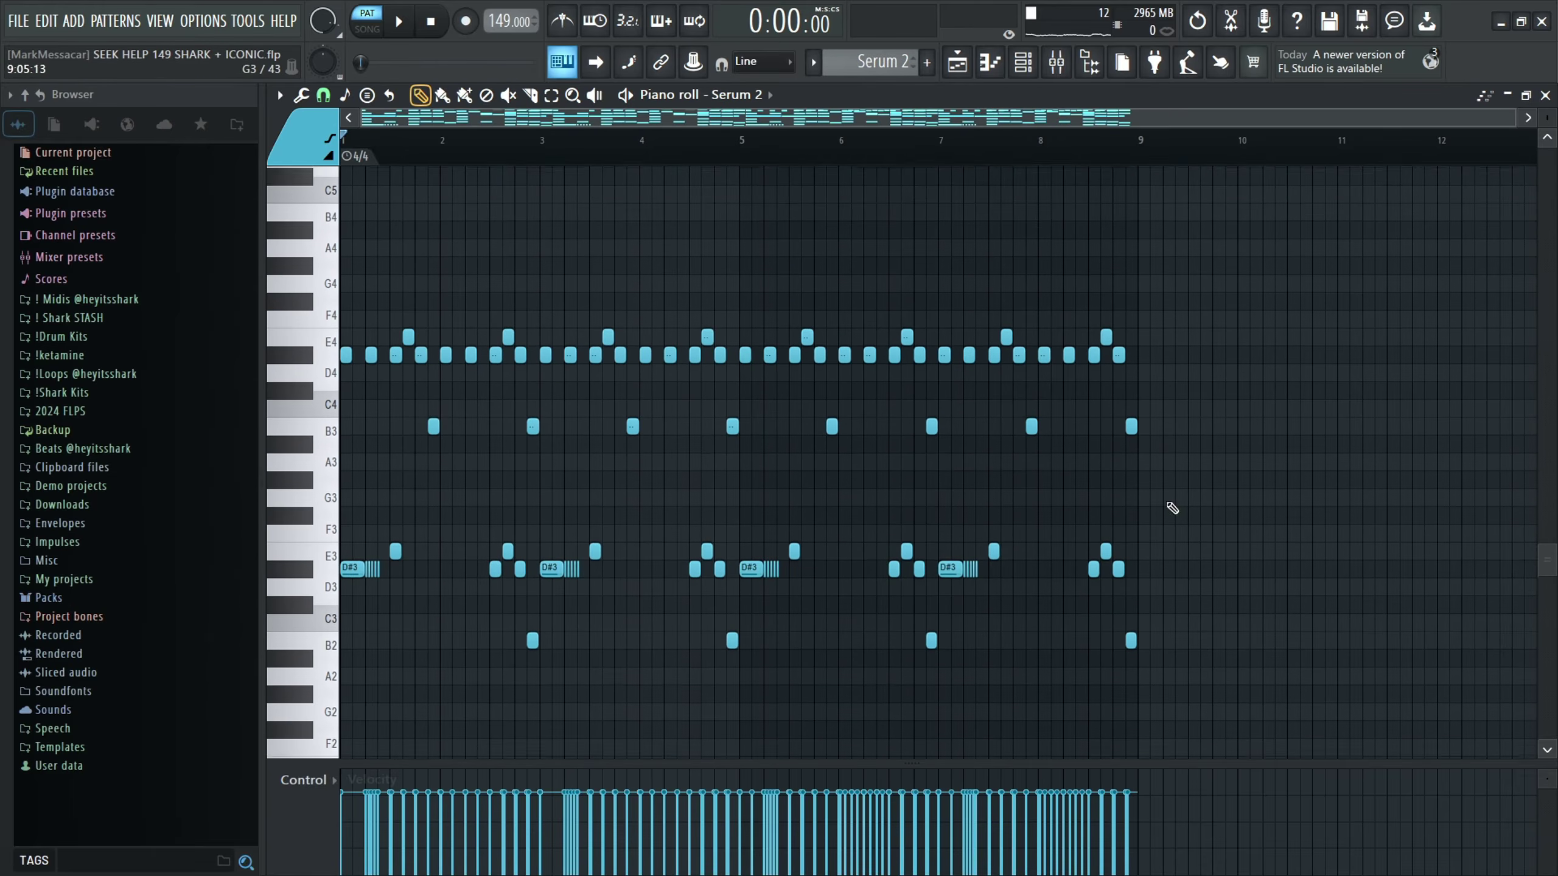
drag(1261, 454, 308, 149)
scroll(981, 264, up, 4)
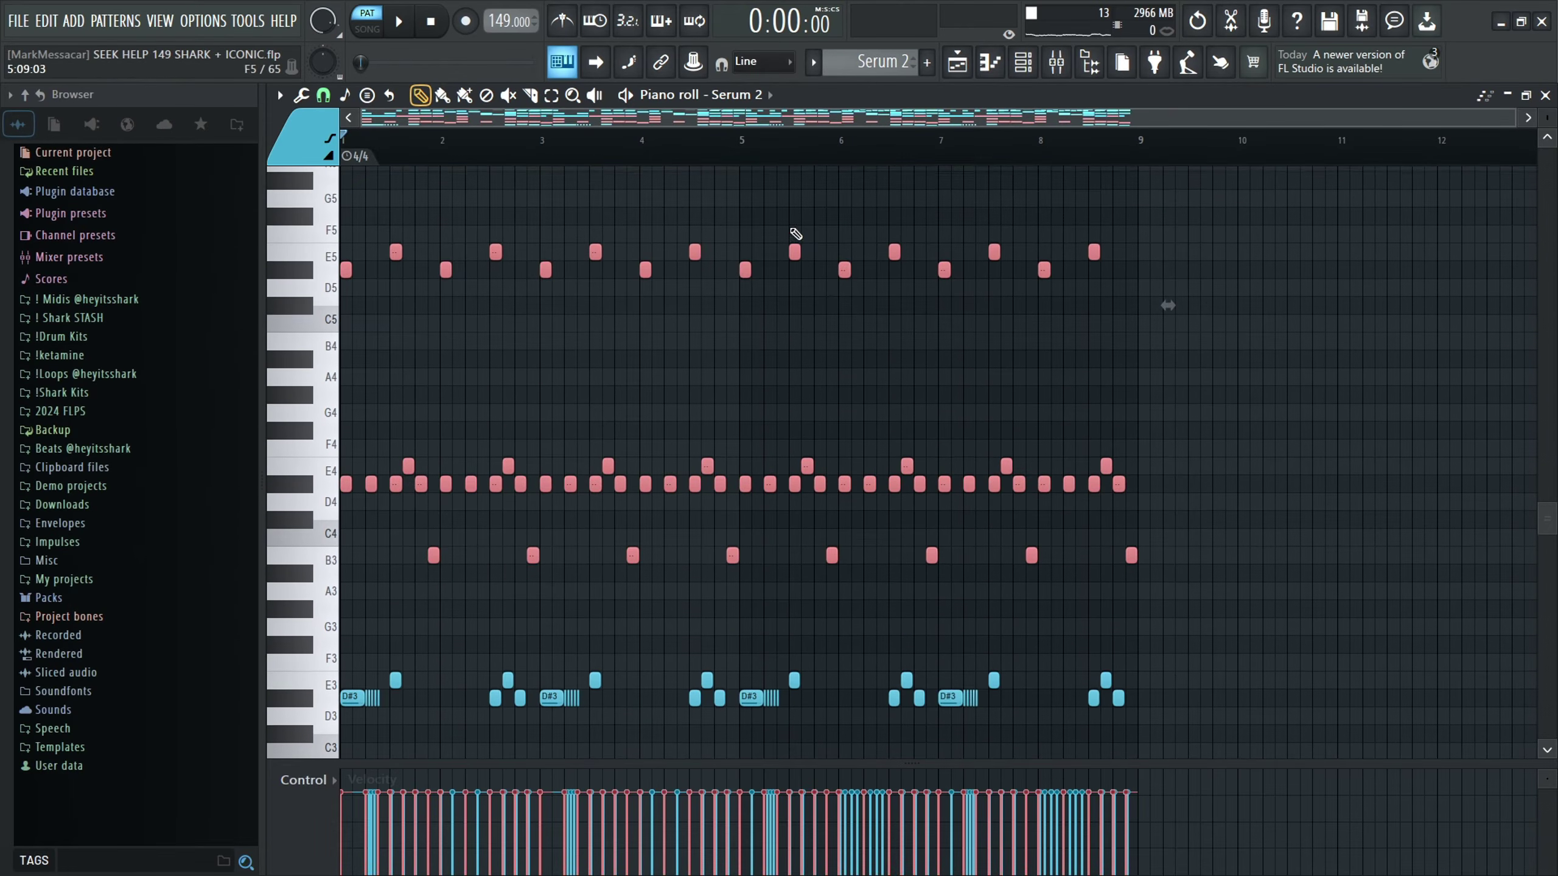
scroll(895, 64, down, 1)
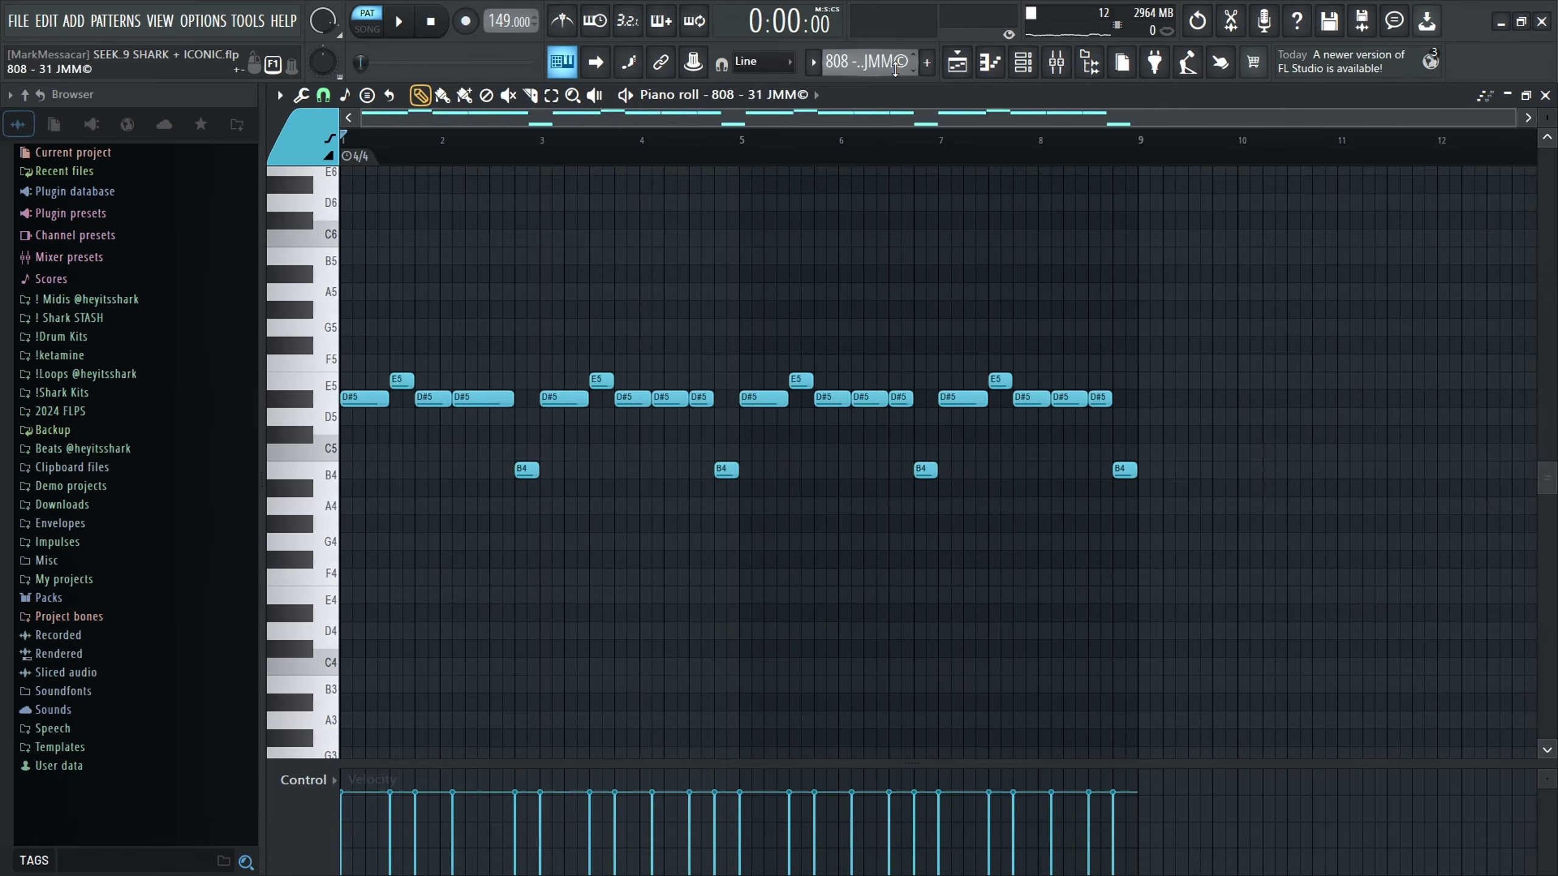
Step: Return to the ZENOLOGY #2 pattern and play it
scroll(835, 163, down, 2)
scroll(865, 61, up, 2)
scroll(684, 334, down, 3)
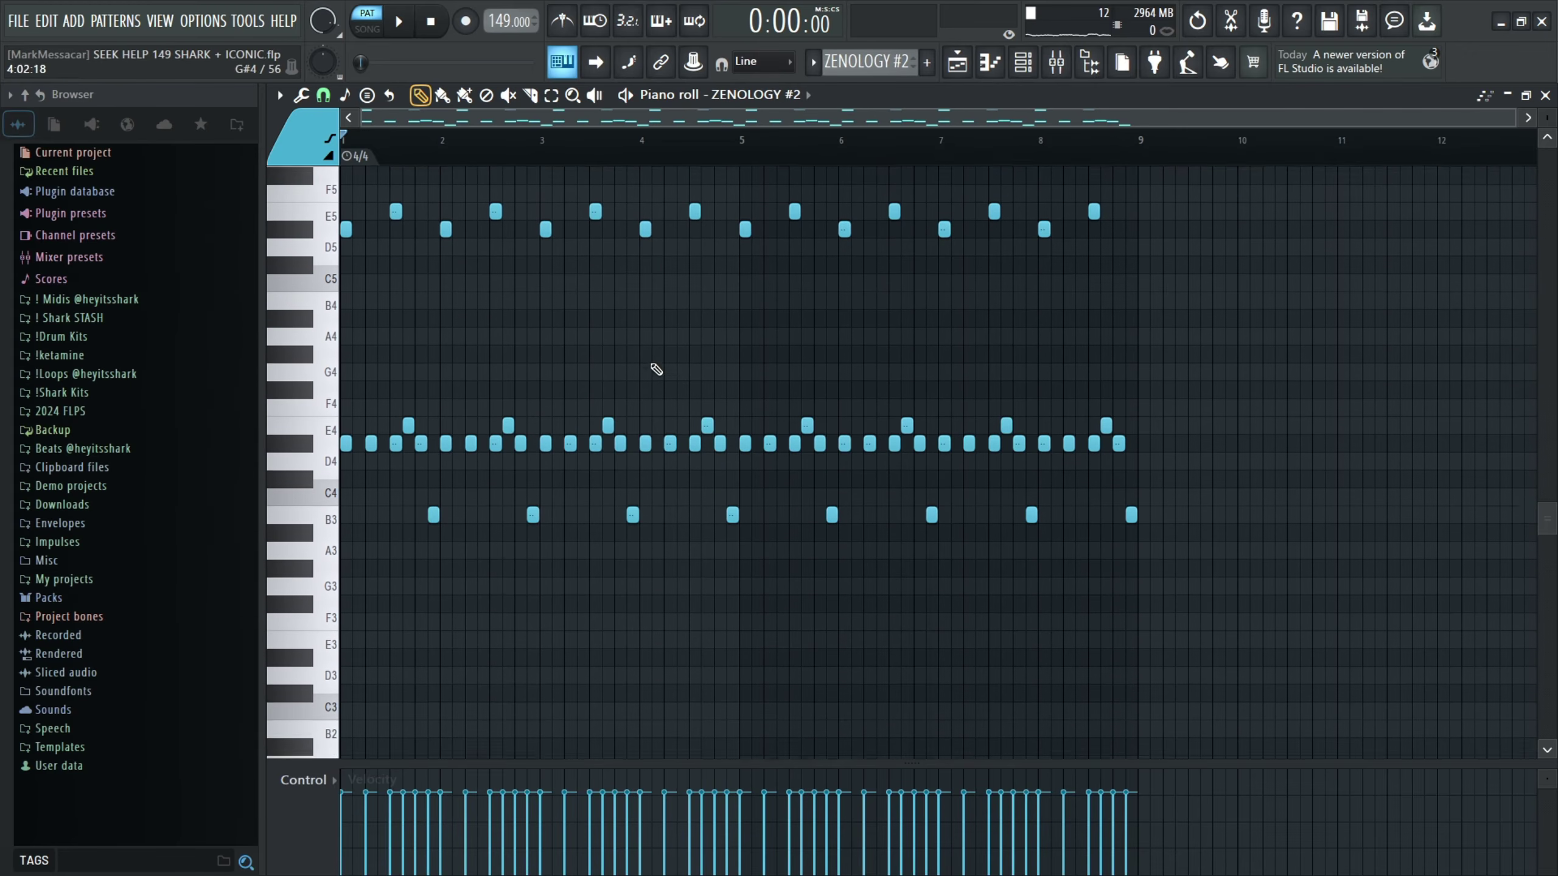
scroll(650, 356, up, 1)
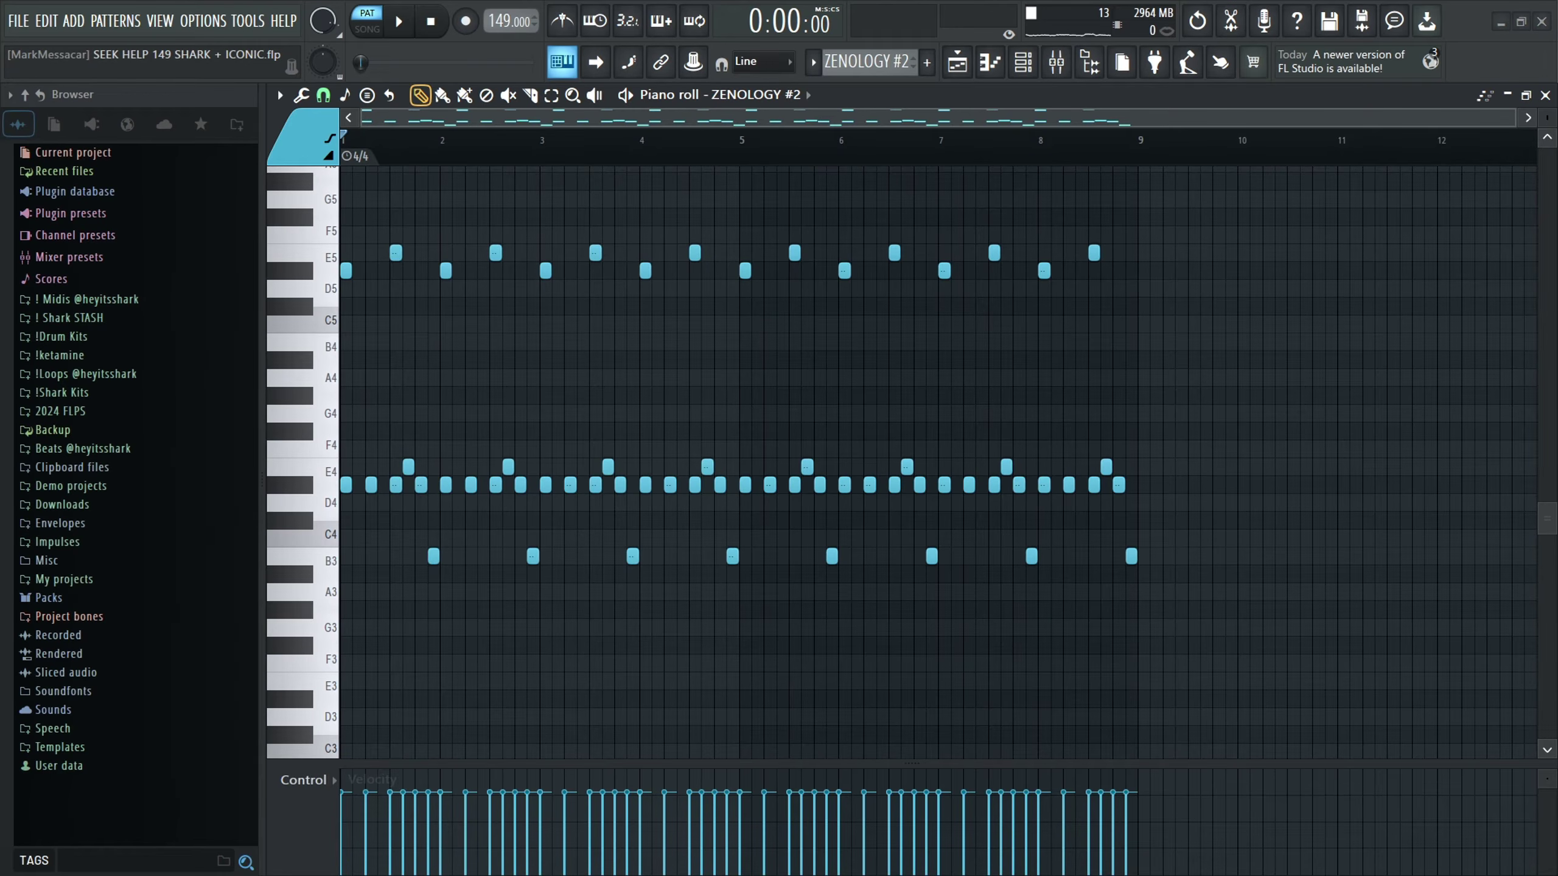
key(space)
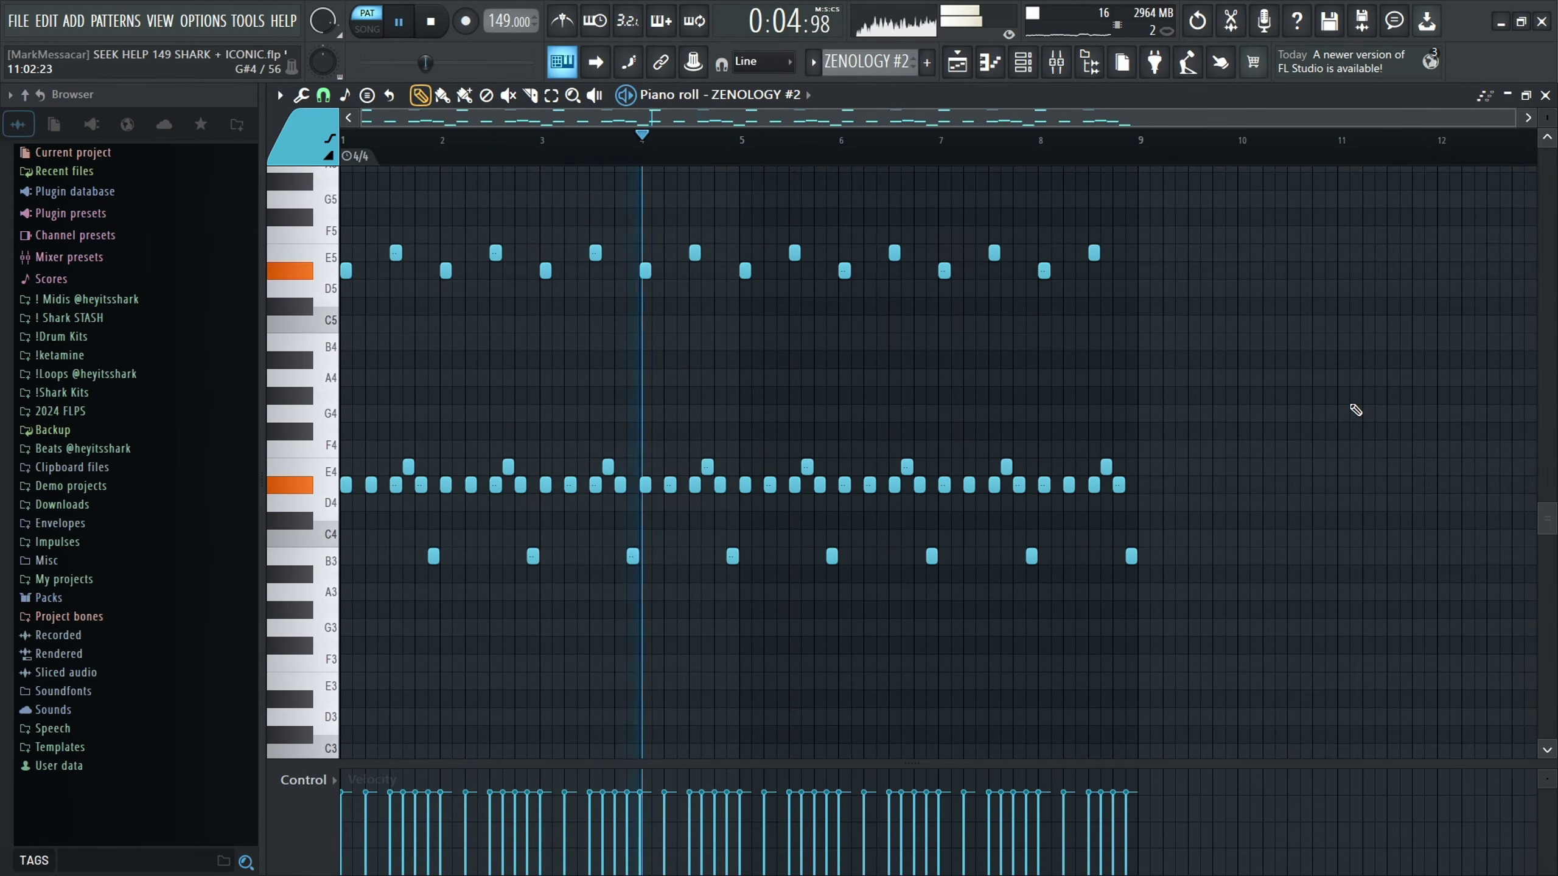
scroll(979, 401, up, 2)
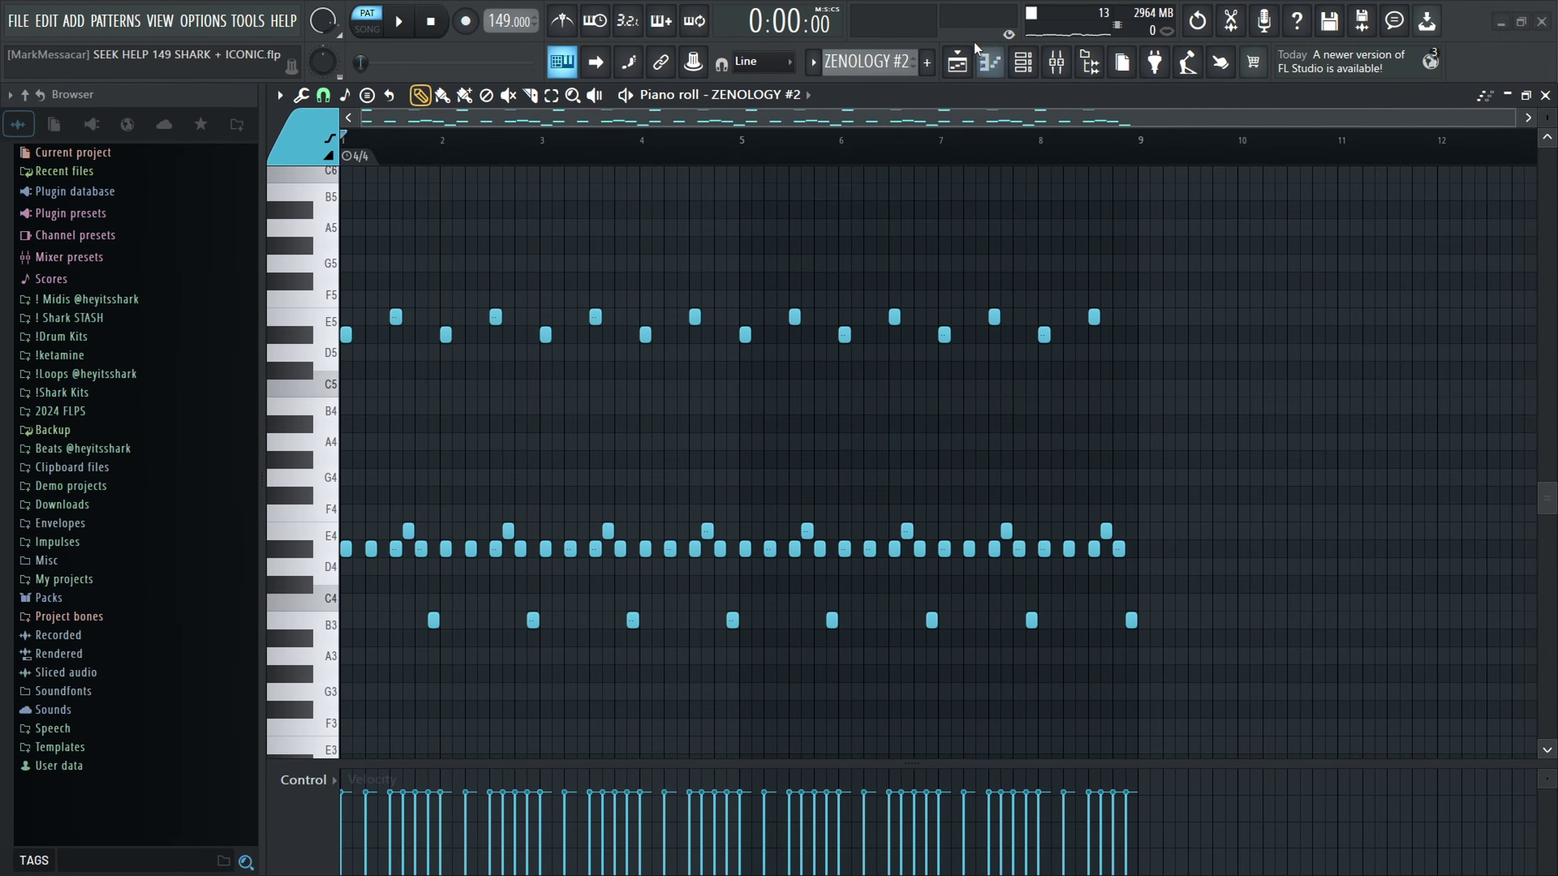
Step: Open the 808 - 31 JMM© pattern from the playlist and highlight its opening D#5 and E5 notes
click(957, 62)
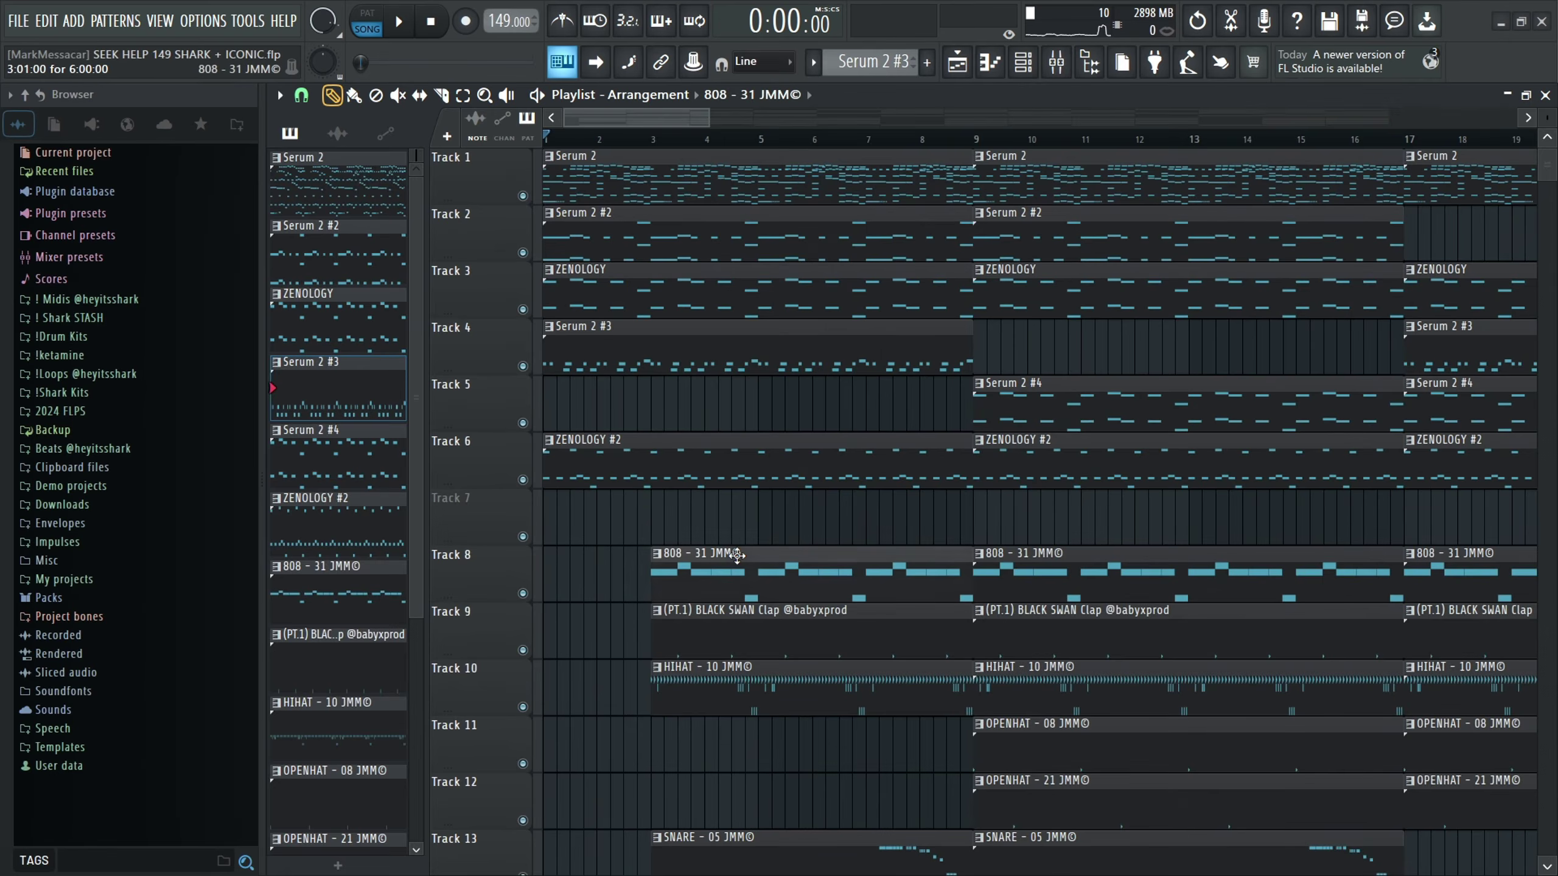
key(F7)
click(555, 153)
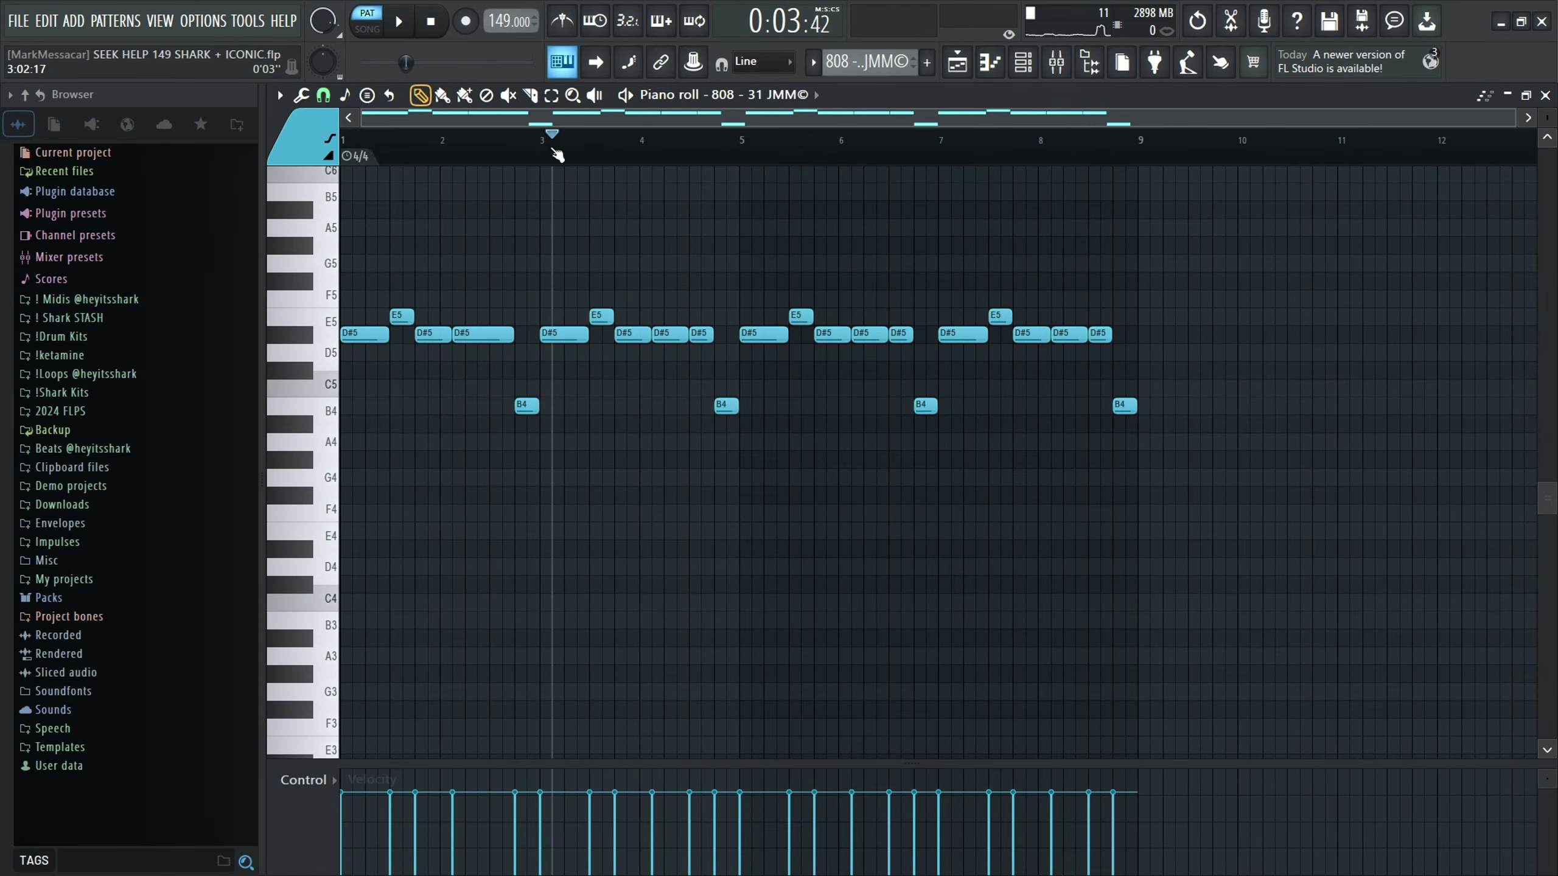
scroll(420, 205, up, 3)
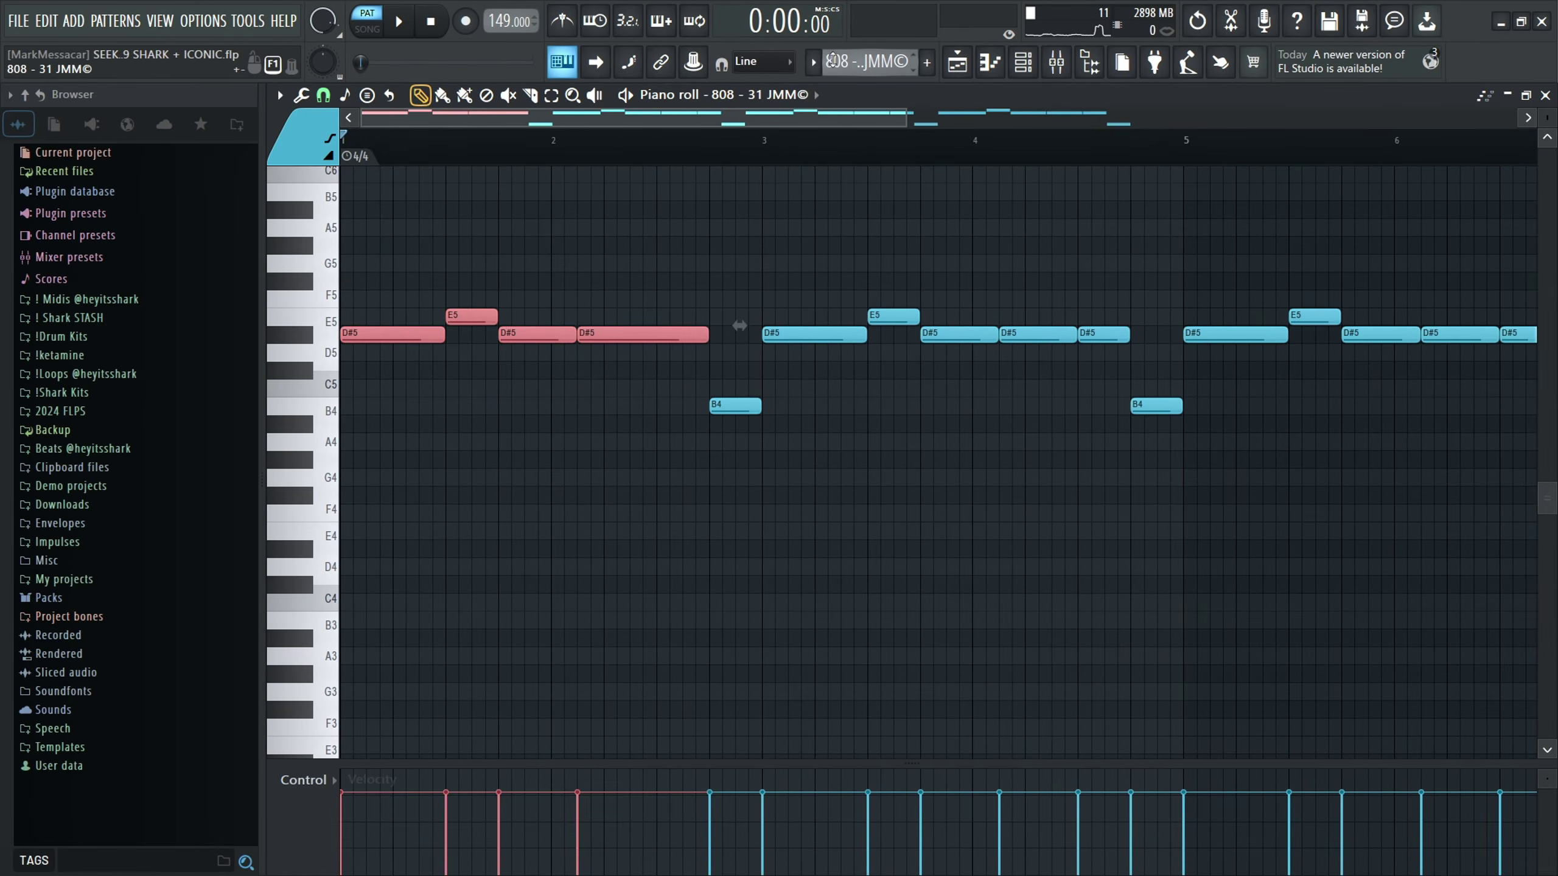
Step: Look briefly at the HIHAT - 10 JMM© pattern and return to the 808 - 31 JMM© pattern
scroll(832, 60, down, 1)
scroll(866, 60, down, 1)
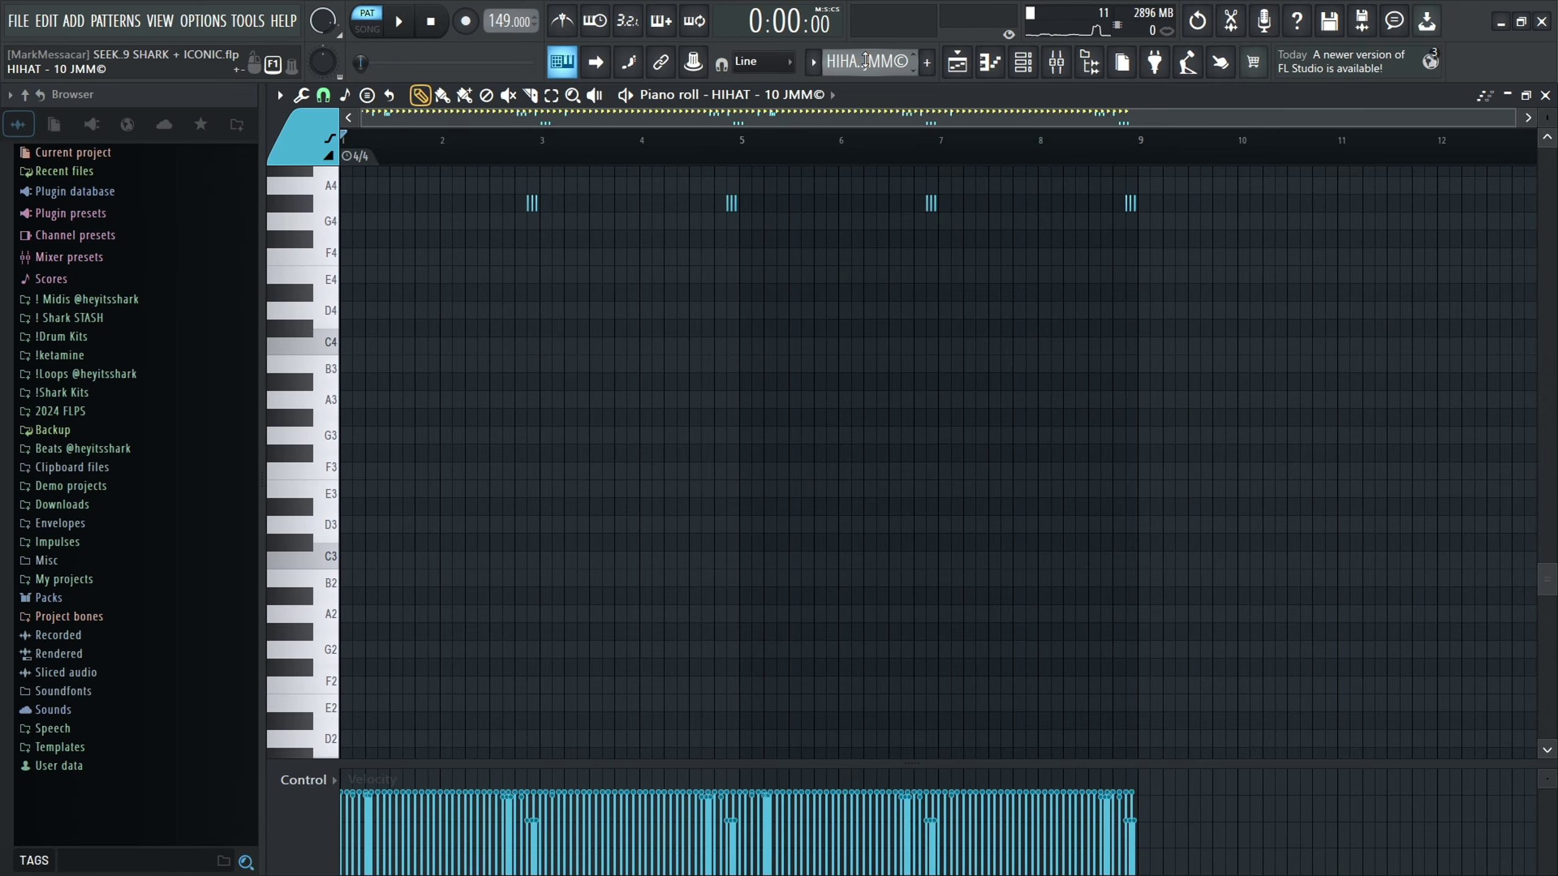
scroll(865, 60, down, 1)
scroll(866, 60, up, 3)
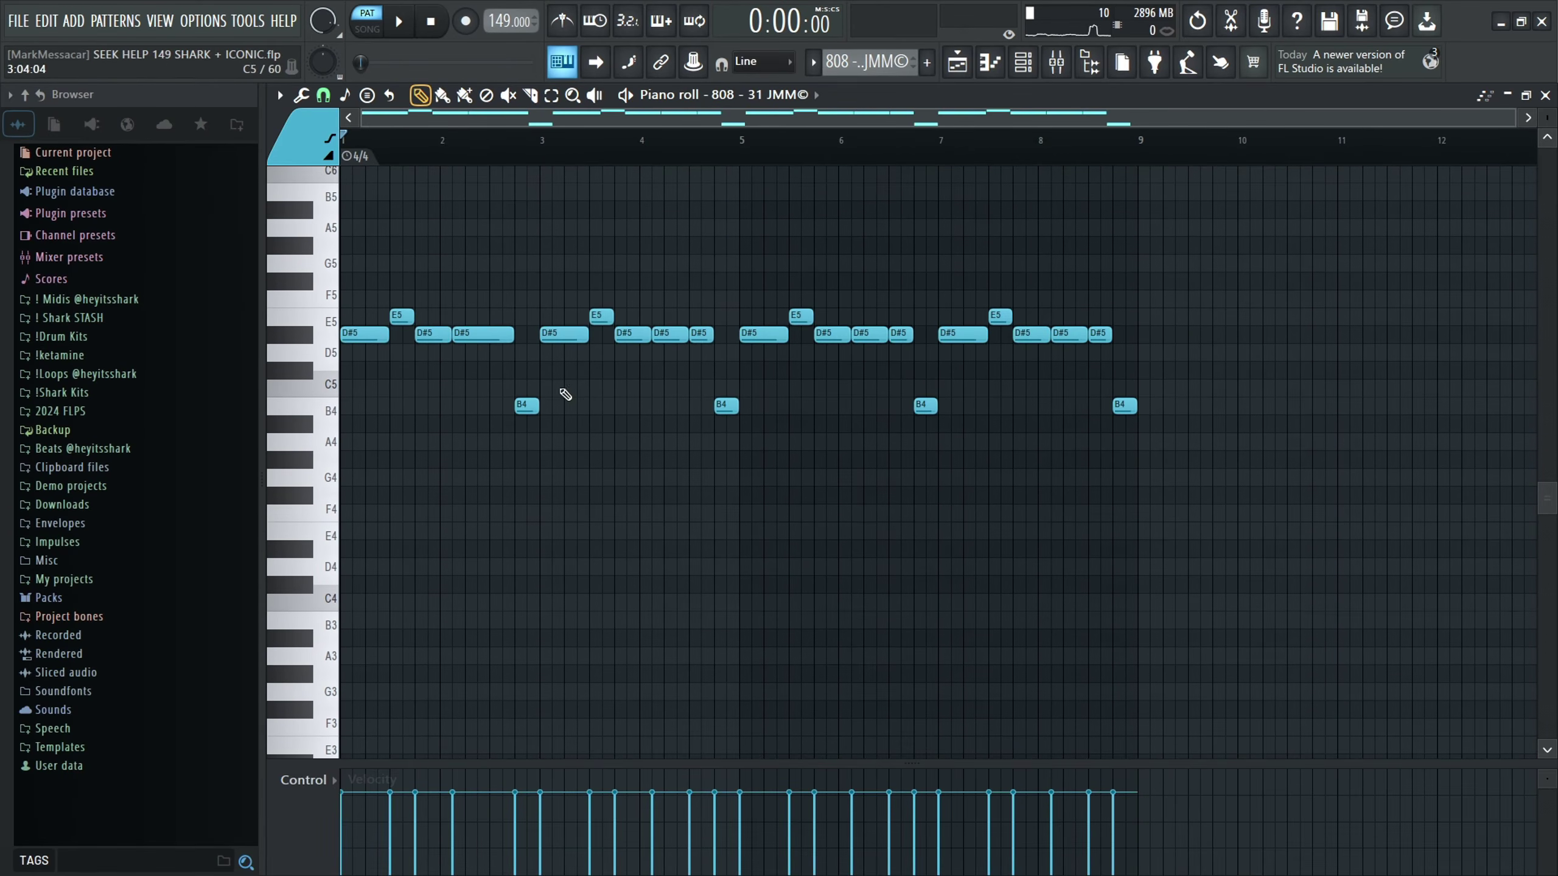
Step: Try copying the first two bars of 808 notes onto bars 3 and 4, and discard the copy
drag(494, 394, 562, 334)
scroll(878, 356, up, 5)
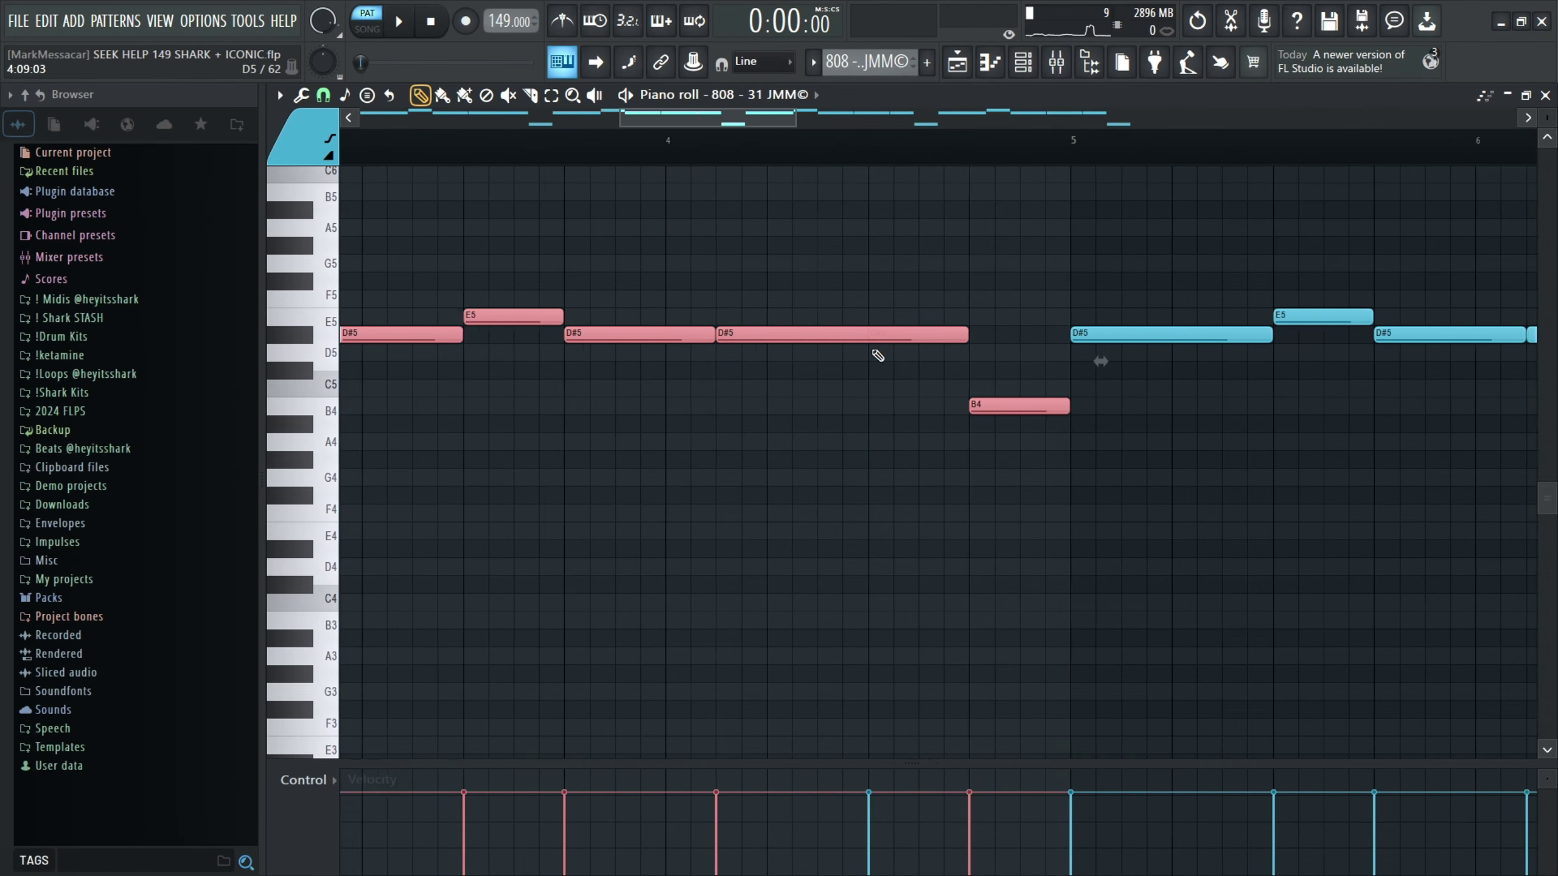
click(895, 364)
Step: Show the whole 808 - 31 JMM© pattern and play it
scroll(898, 359, down, 5)
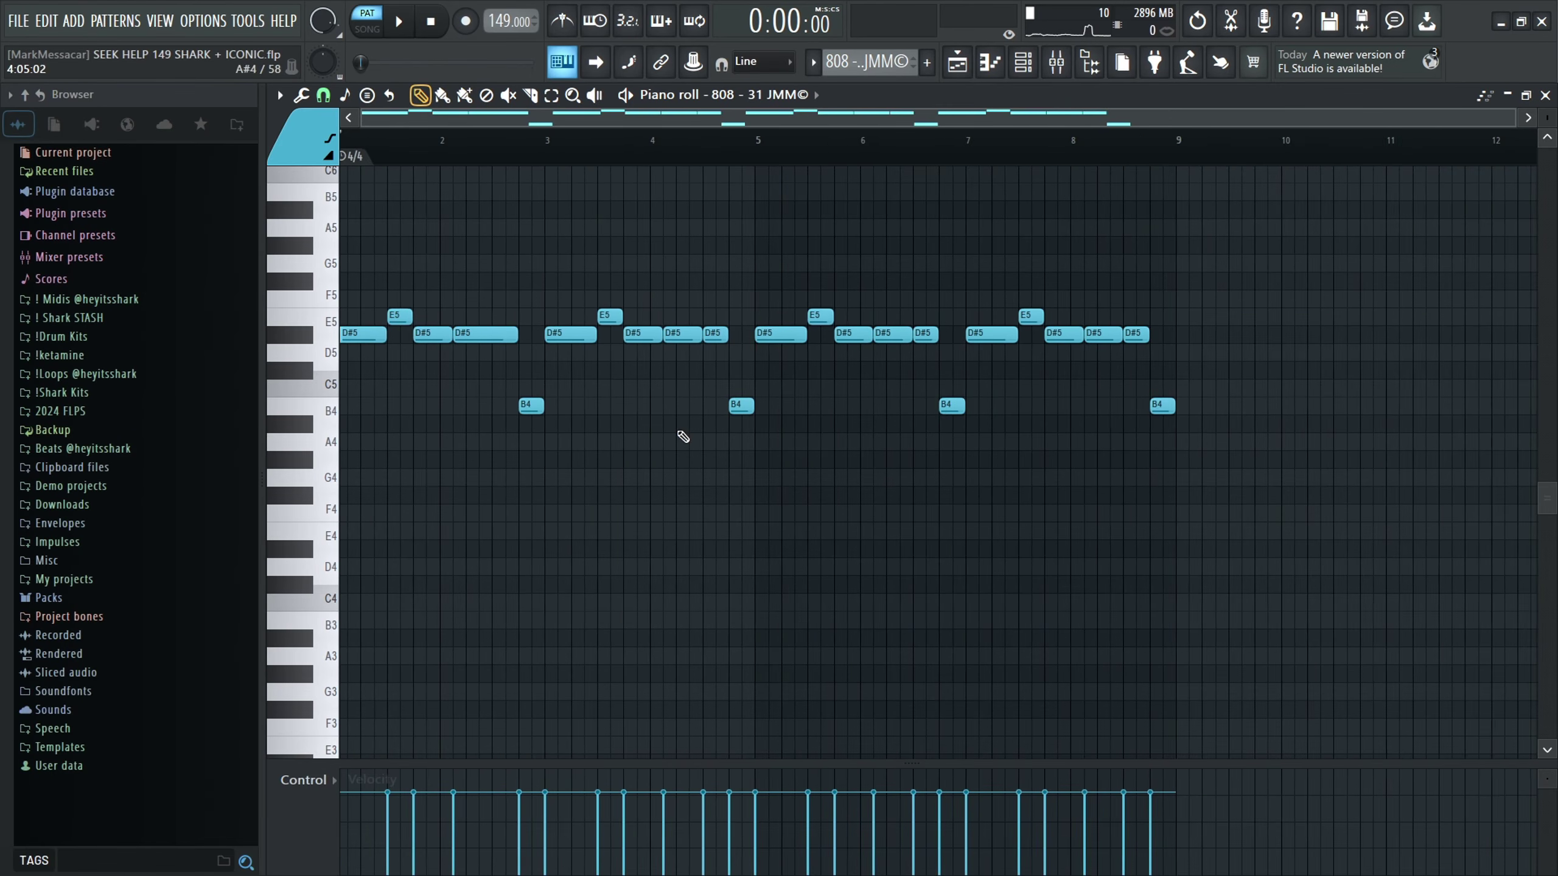
scroll(683, 437, down, 1)
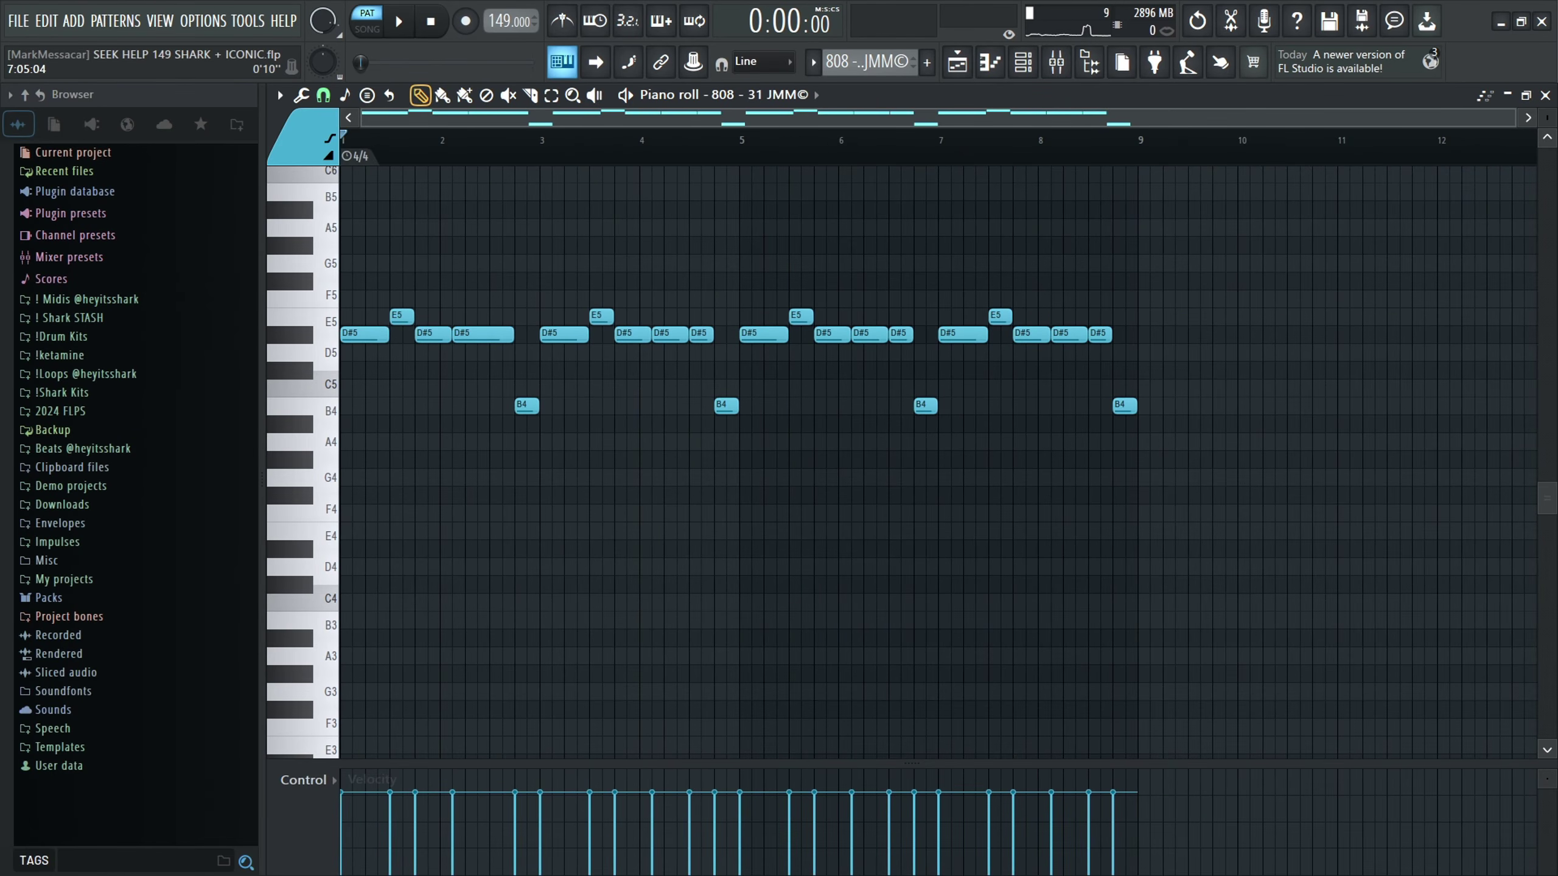
key(space)
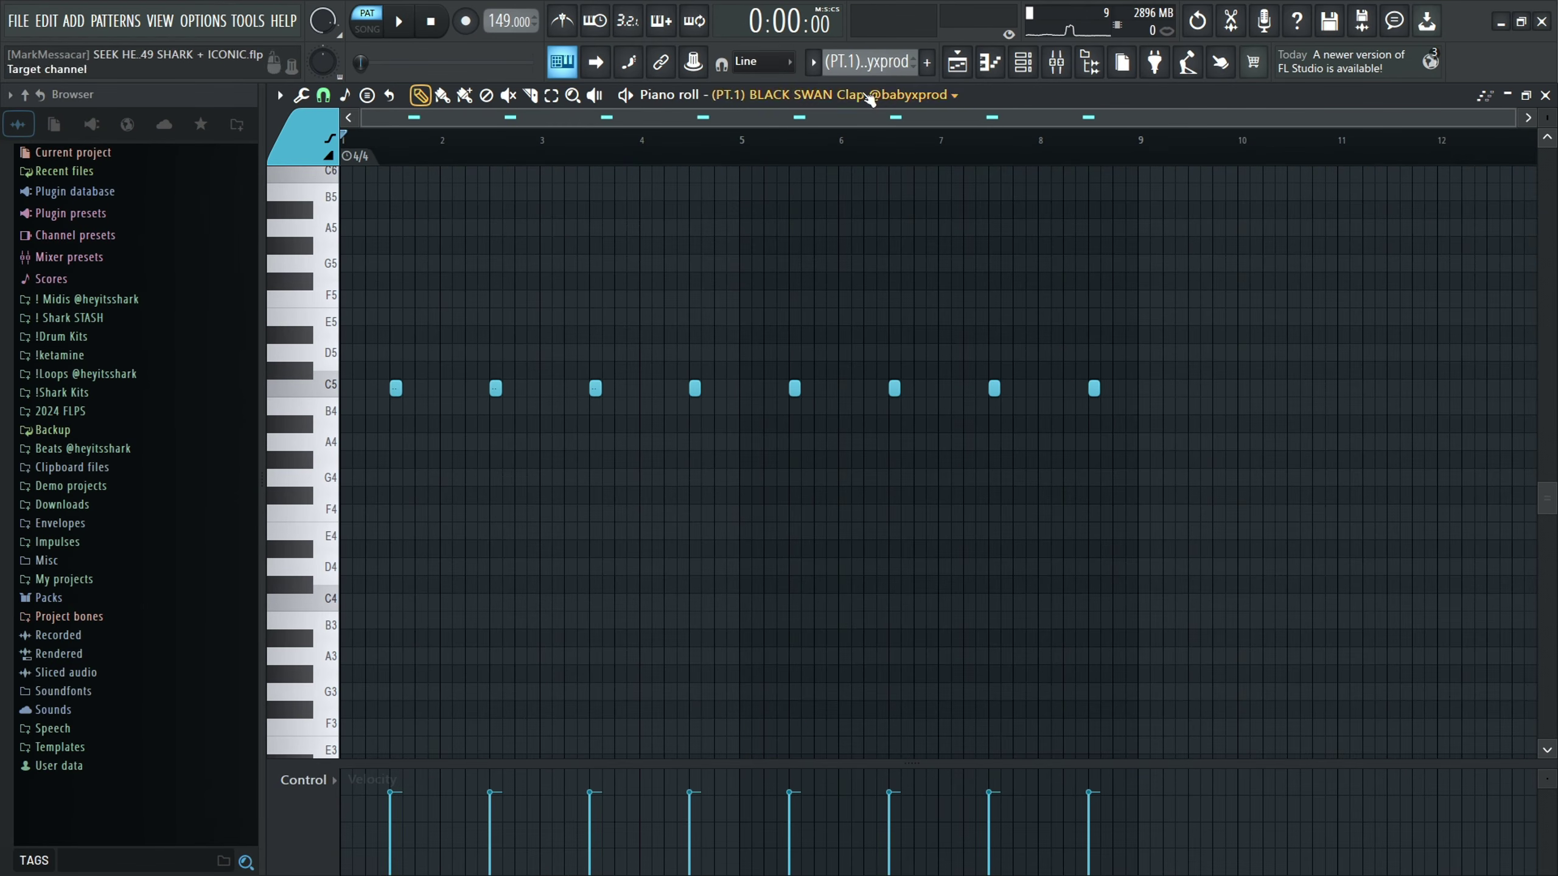
Step: Play the BLACK SWAN Clap pattern and stop playback
scroll(435, 395, up, 2)
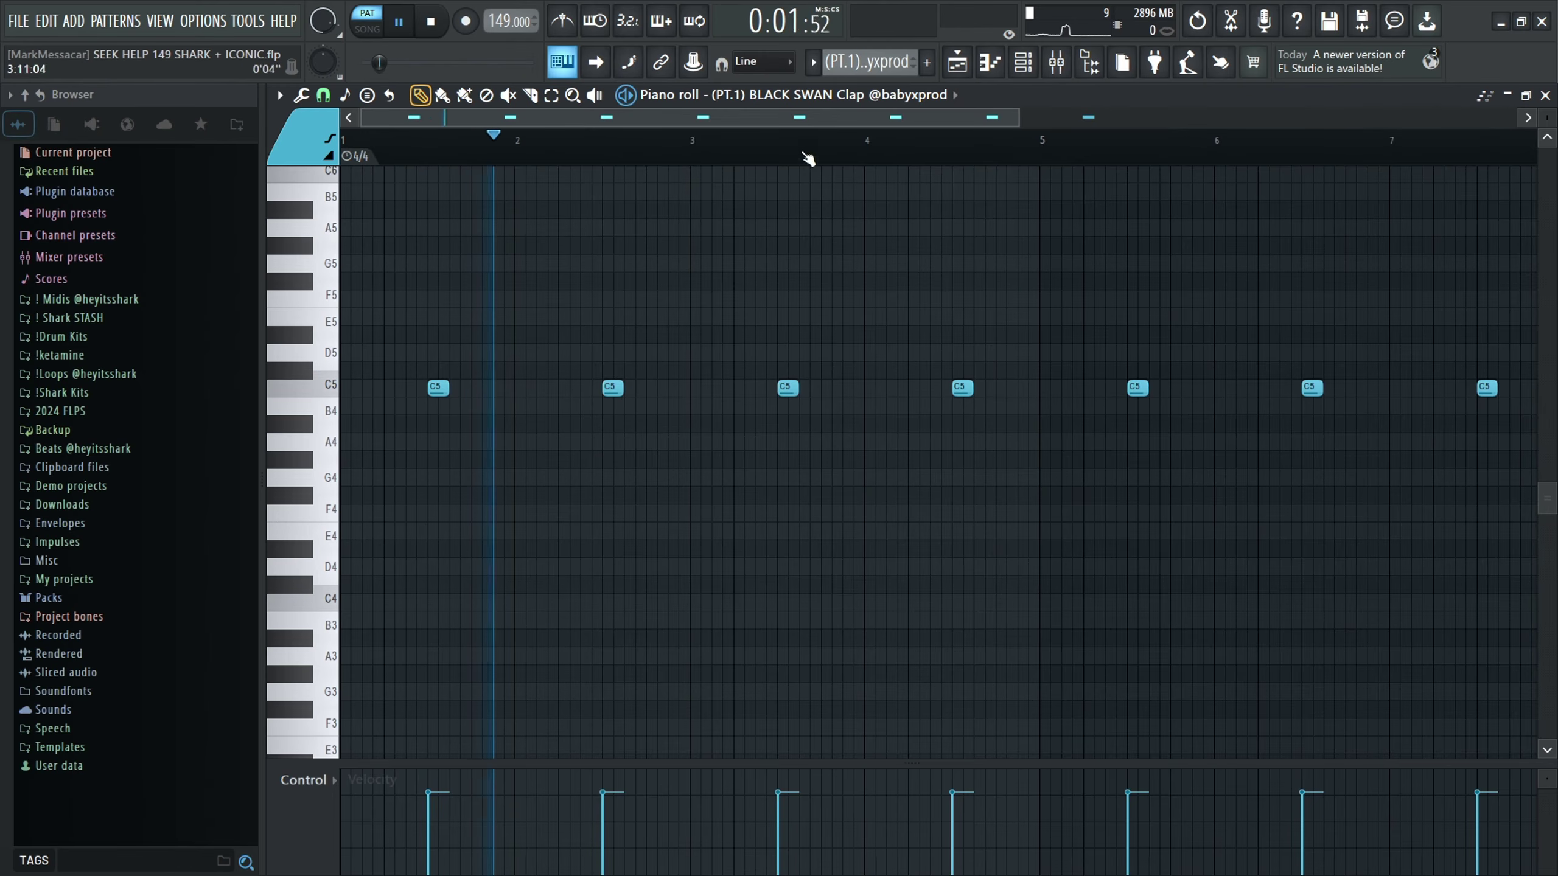
click(437, 25)
Step: Switch to the HIHAT - 10 JMM© pattern and highlight its steady C5 hits, adding the lower-pitched rolls to the selection
scroll(841, 61, down, 1)
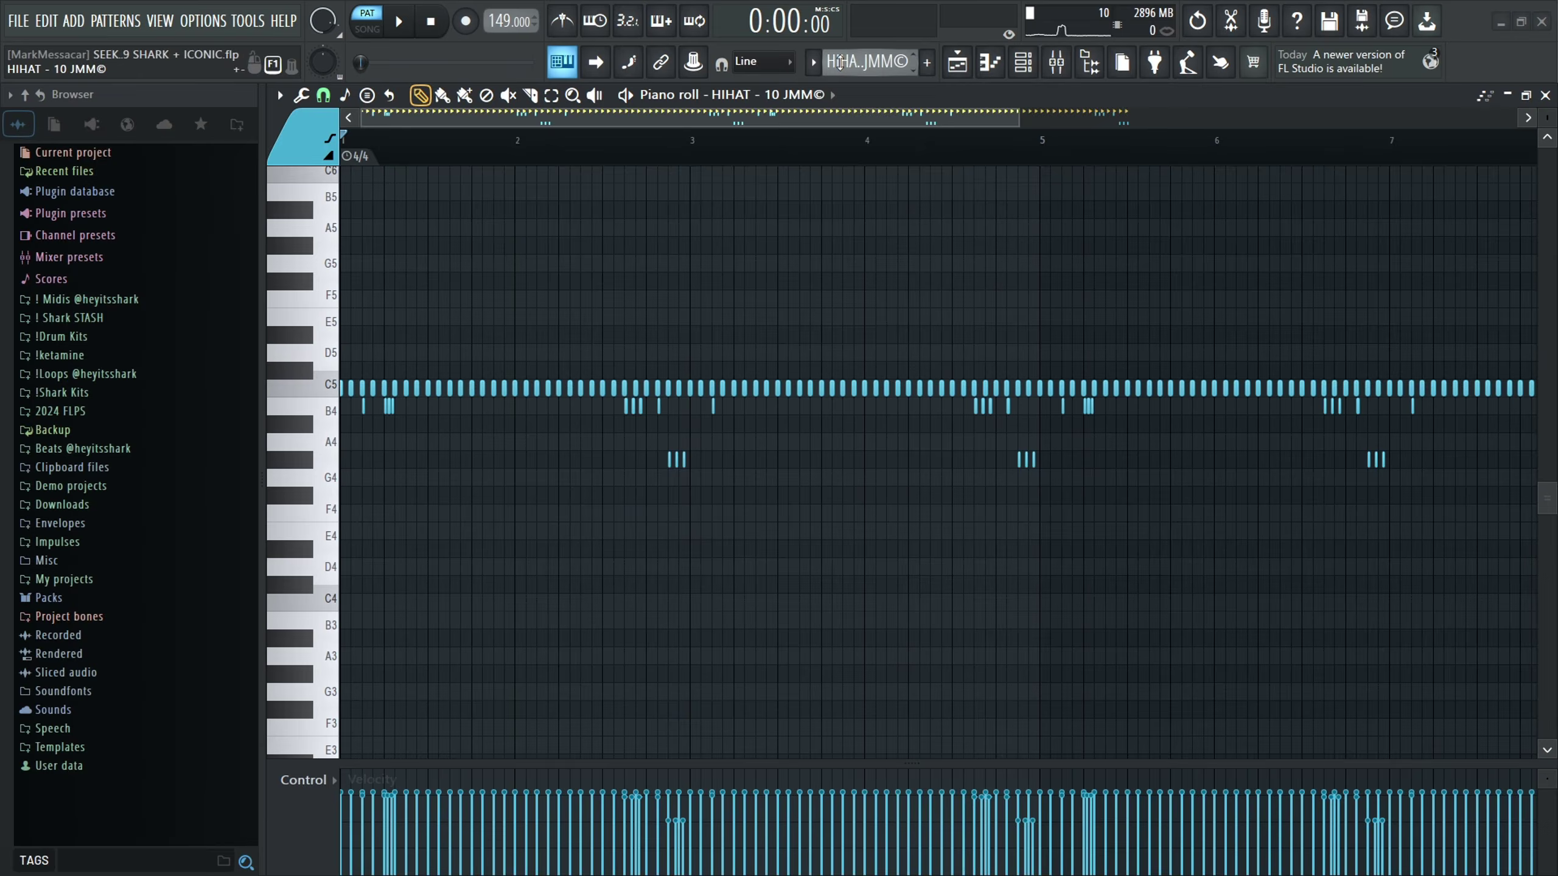
scroll(821, 359, down, 3)
key(ctrl+a)
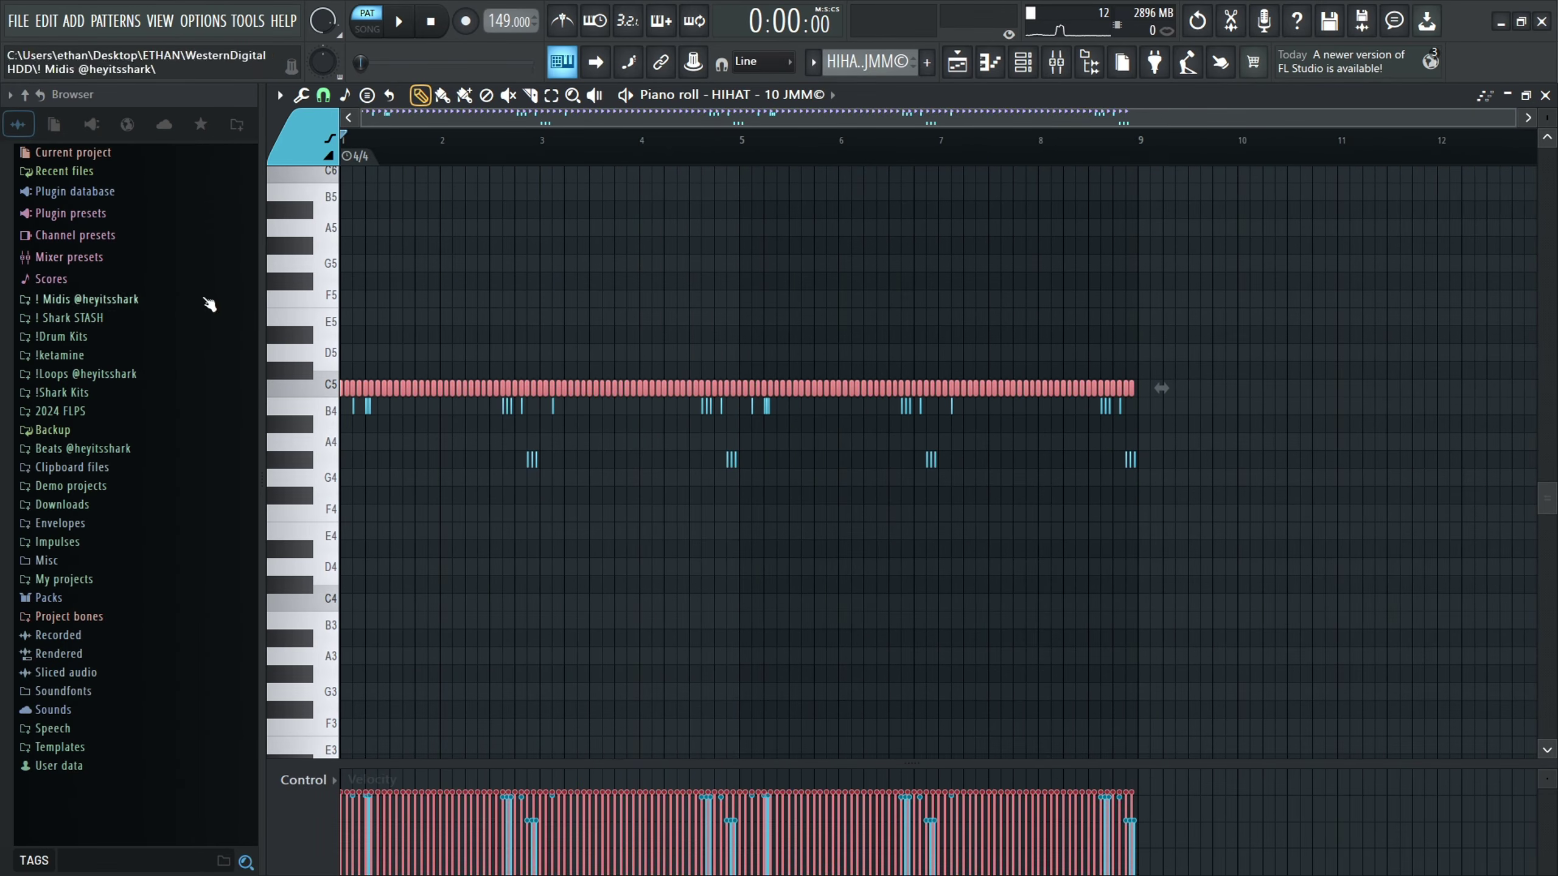
ctrl+click(1211, 528)
drag(1211, 528, 341, 382)
scroll(573, 278, up, 5)
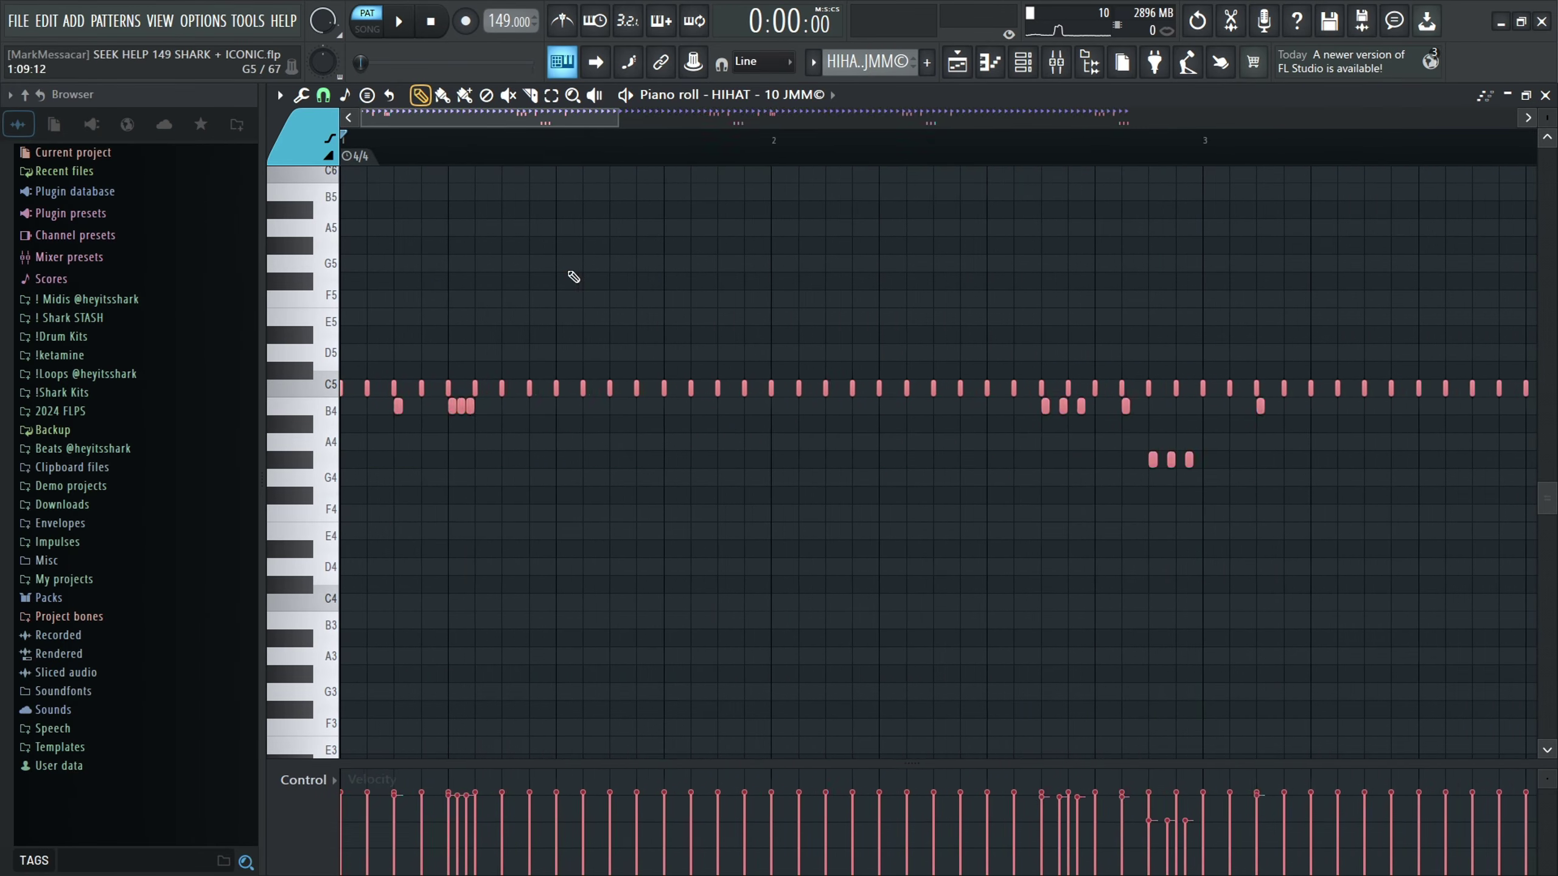
Step: Play the HIHAT - 10 JMM© pattern and show its full length
key(space)
scroll(852, 330, down, 3)
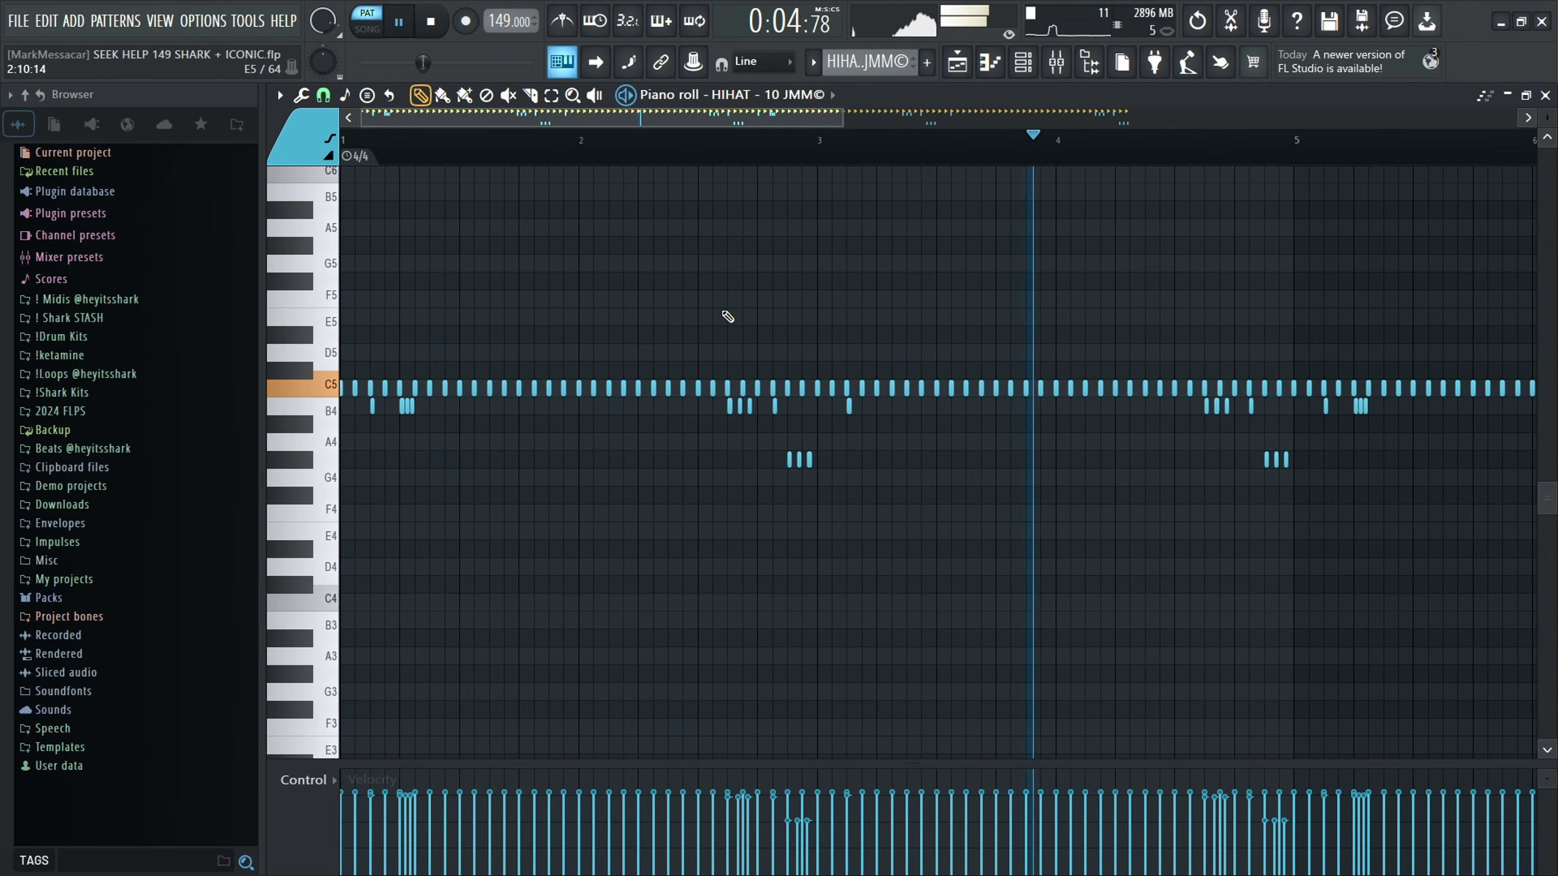
scroll(745, 295, down, 2)
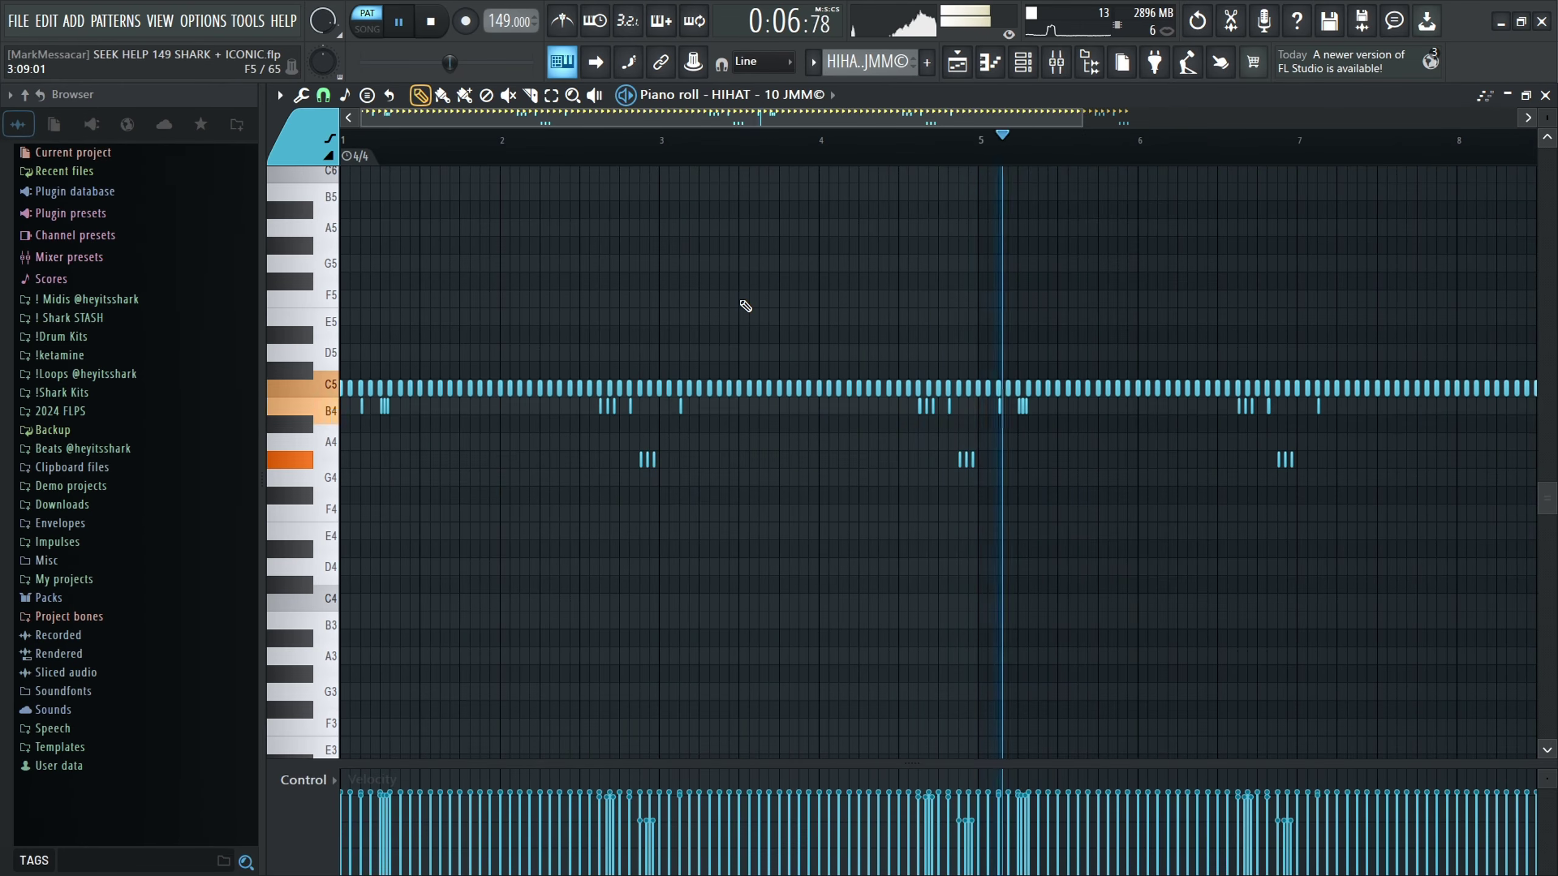
scroll(746, 305, down, 2)
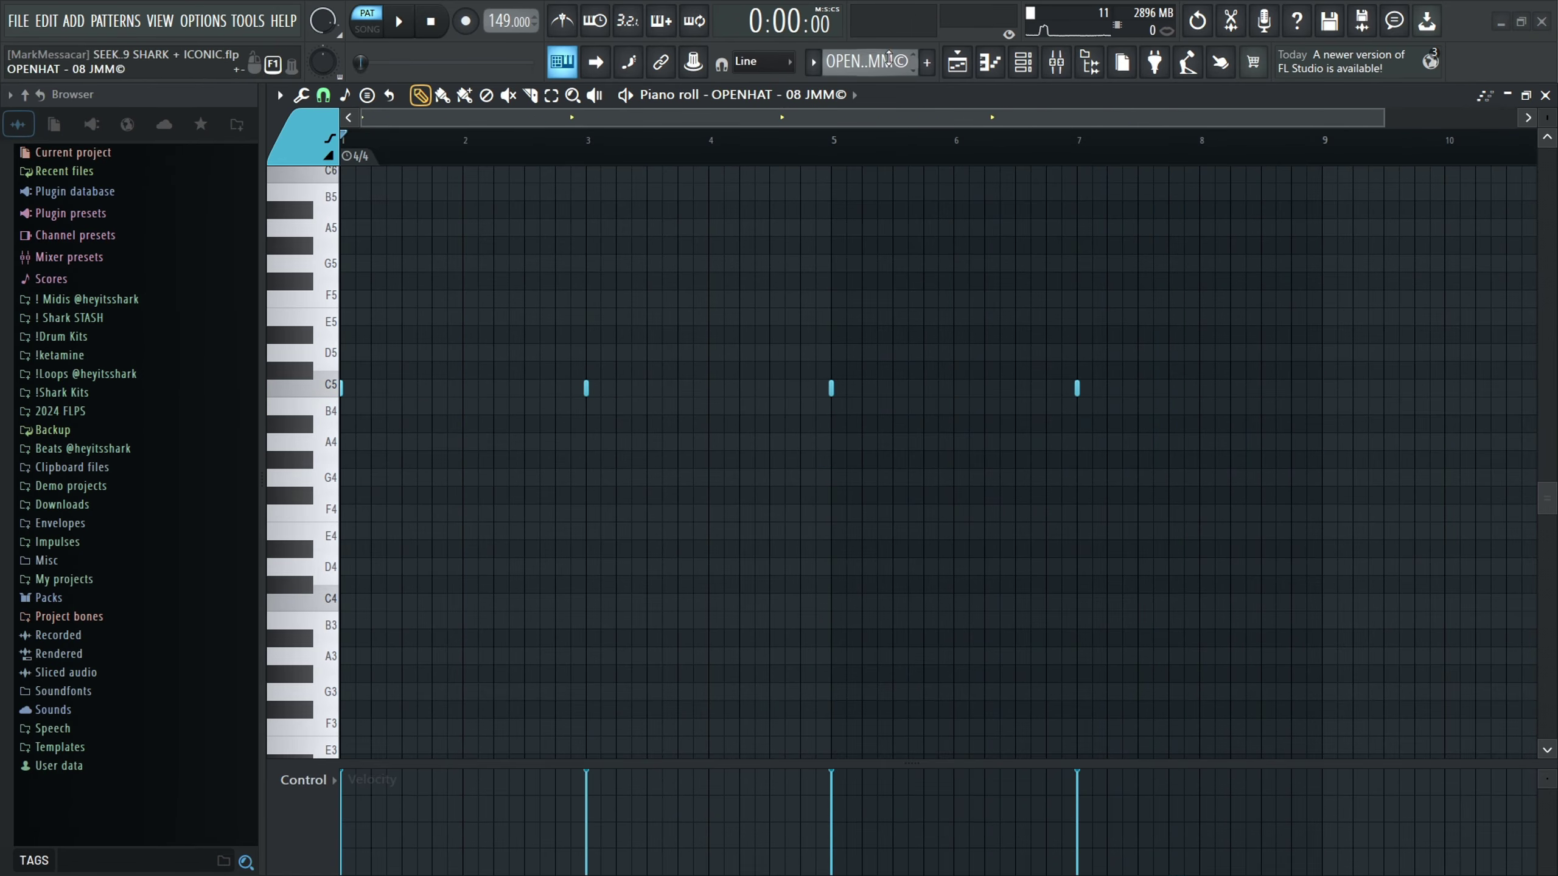
Step: Highlight the steady C5 hits and the lower-pitched rolls across the whole HIHAT - 10 JMM© pattern, and clear the selection
scroll(889, 58, down, 2)
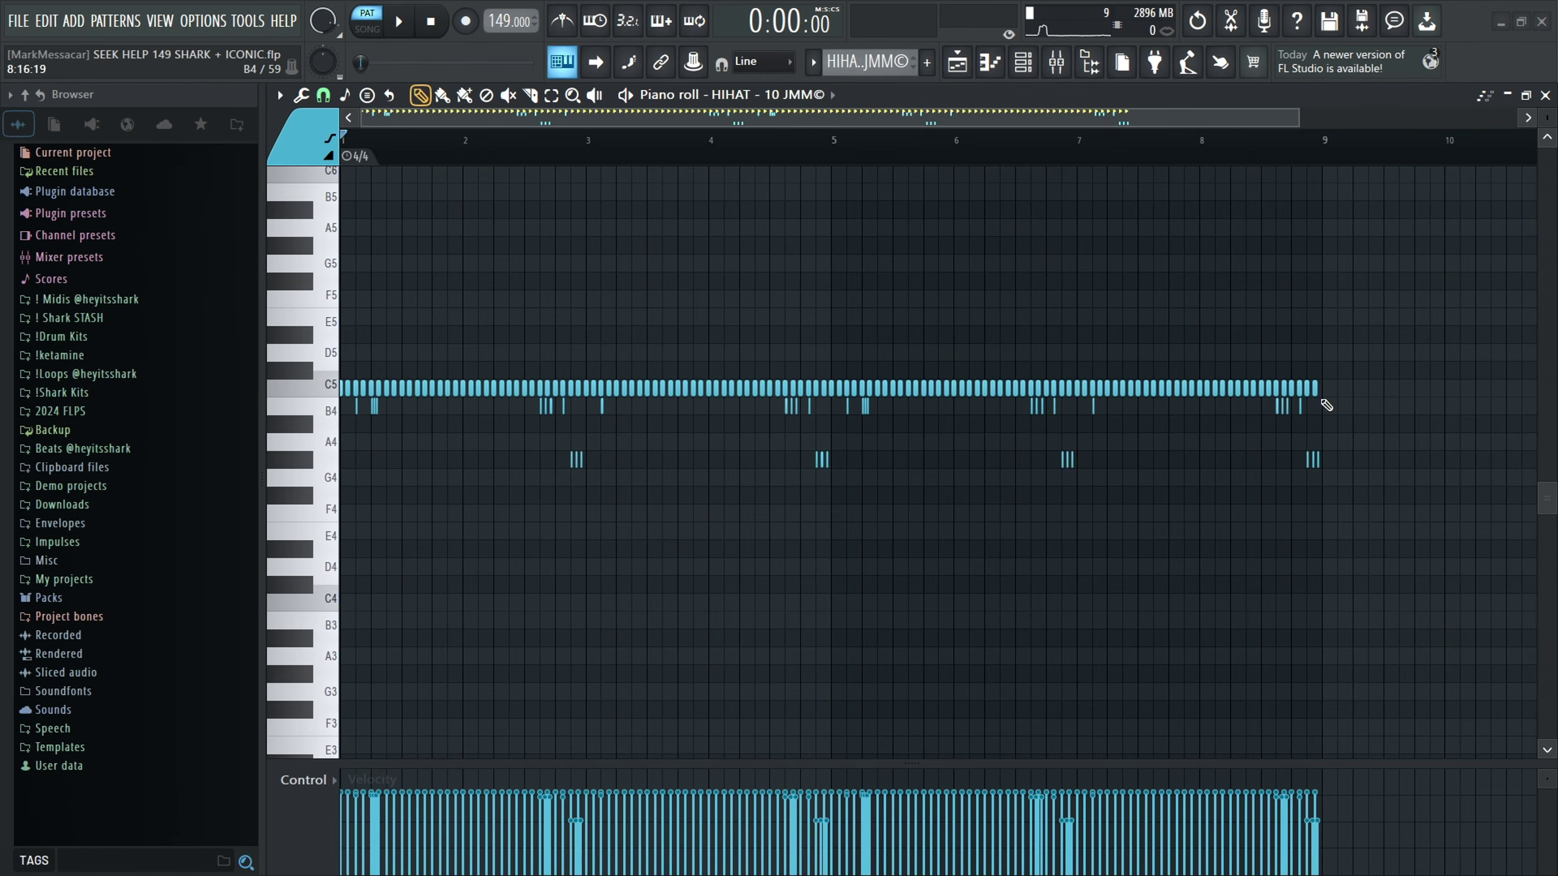
drag(1325, 391, 344, 388)
drag(1395, 586, 334, 404)
ctrl+click(797, 140)
Step: Go through the OPENHAT - 08 JMM© and OPENHAT - 21 JMM© patterns, playing the latter and stopping playback
scroll(866, 61, up, 2)
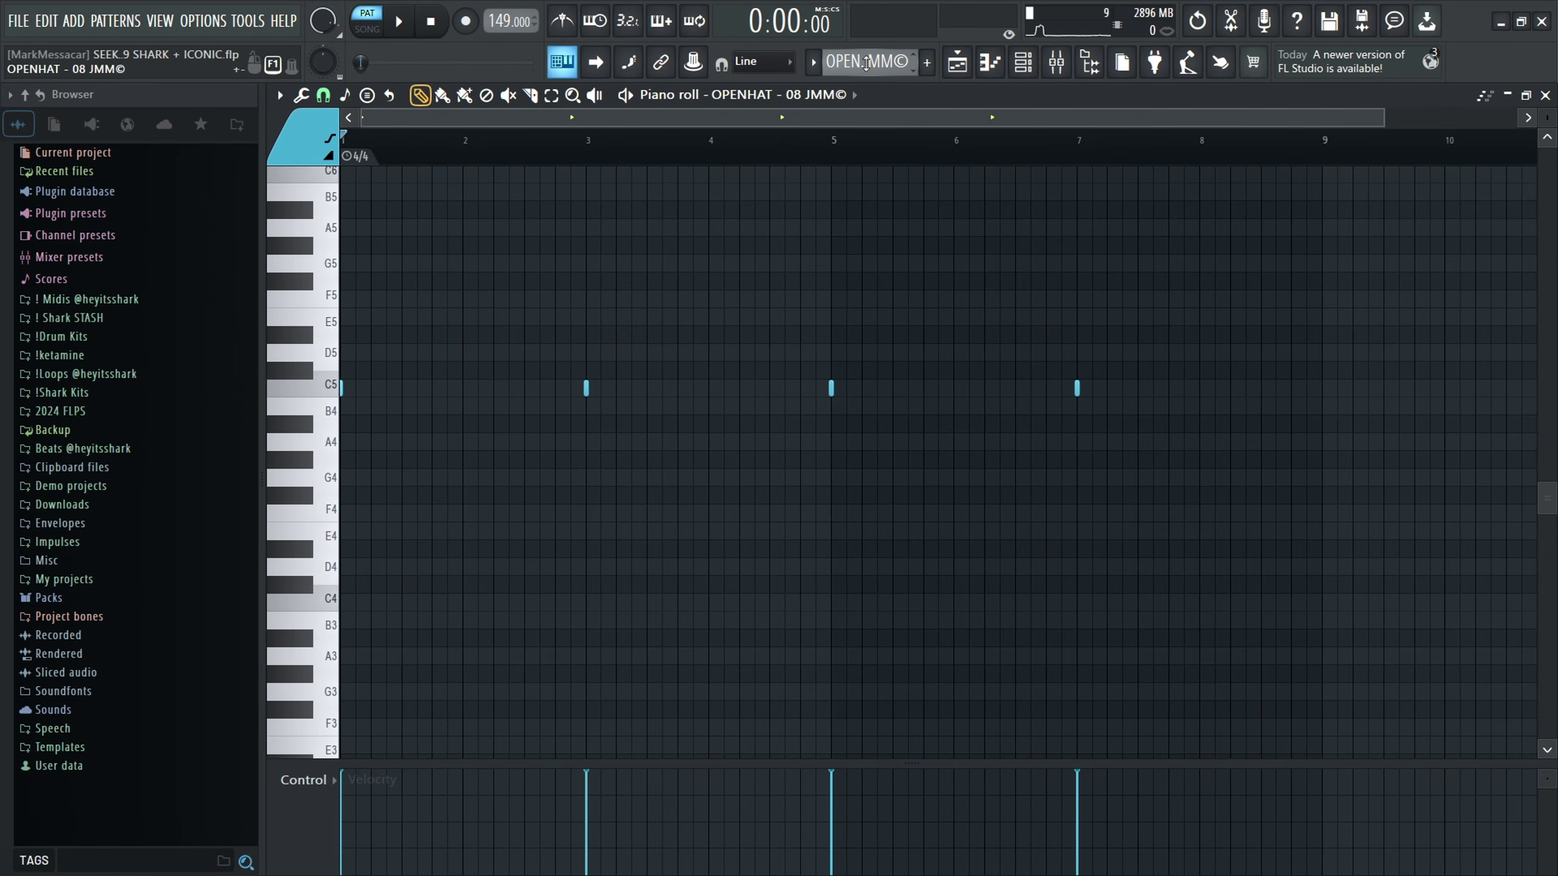
scroll(866, 62, up, 1)
key(space)
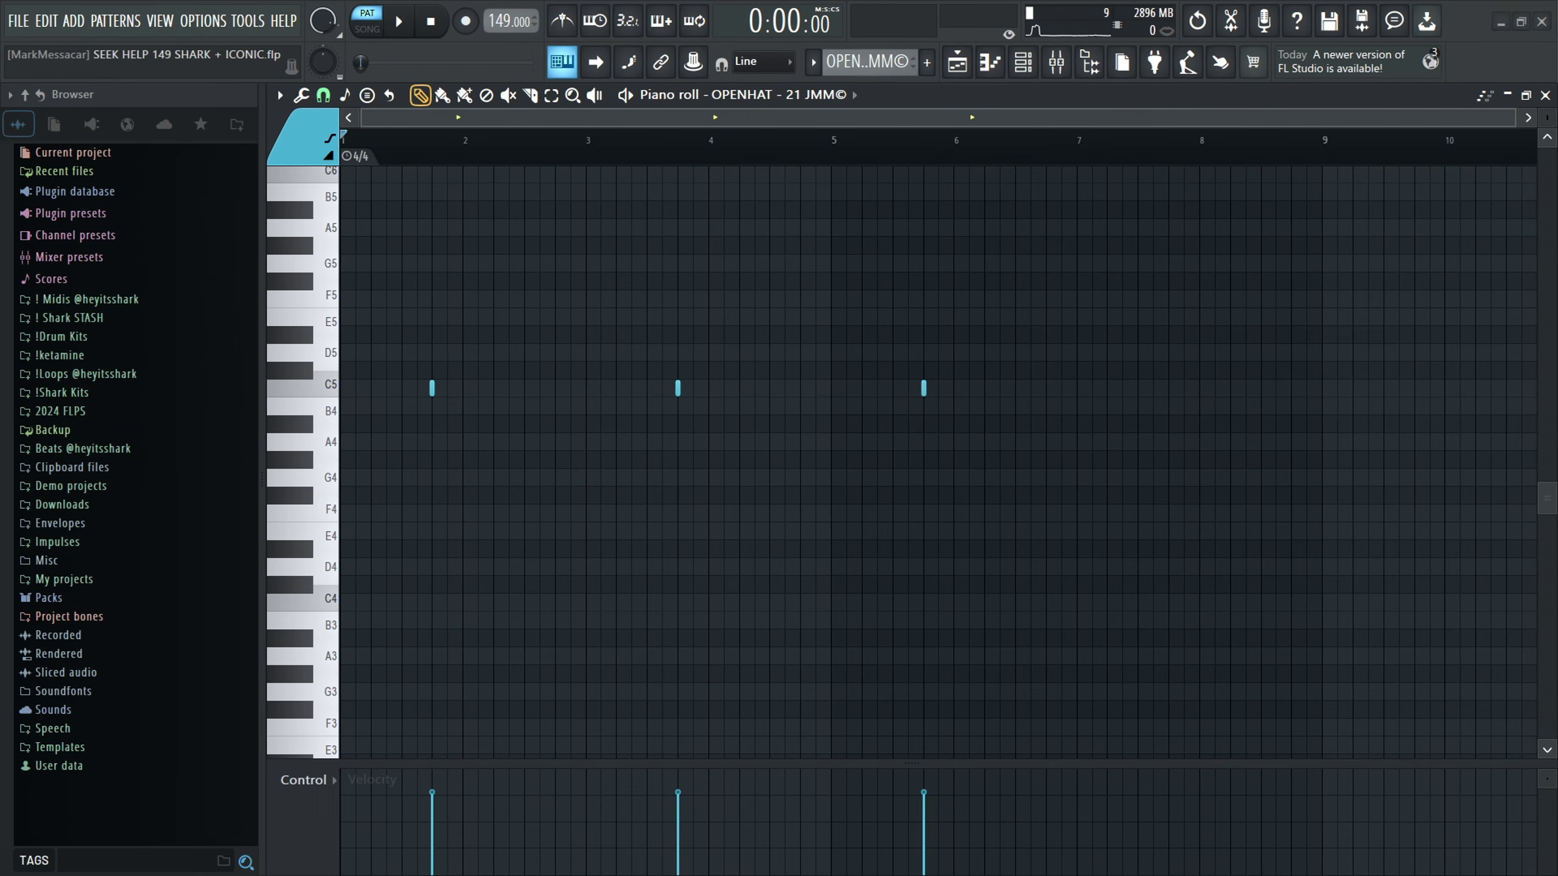
scroll(405, 164, up, 5)
key(space)
scroll(827, 288, down, 5)
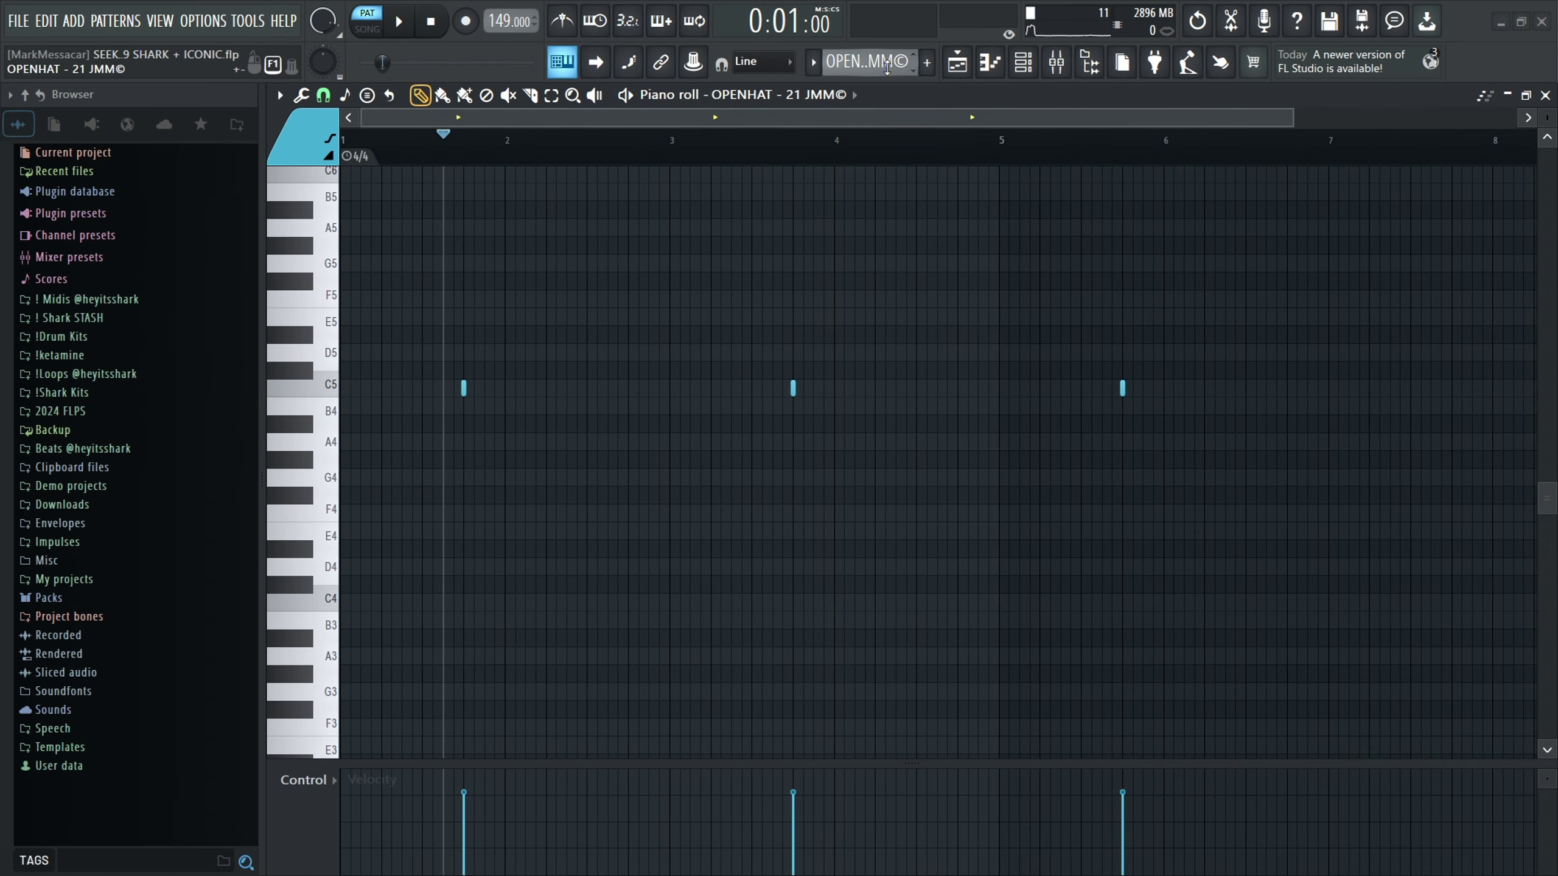
Step: Play the descending roll of the SNARE - 05 JMM© pattern from just before bar 7, and highlight all its notes
scroll(887, 66, up, 2)
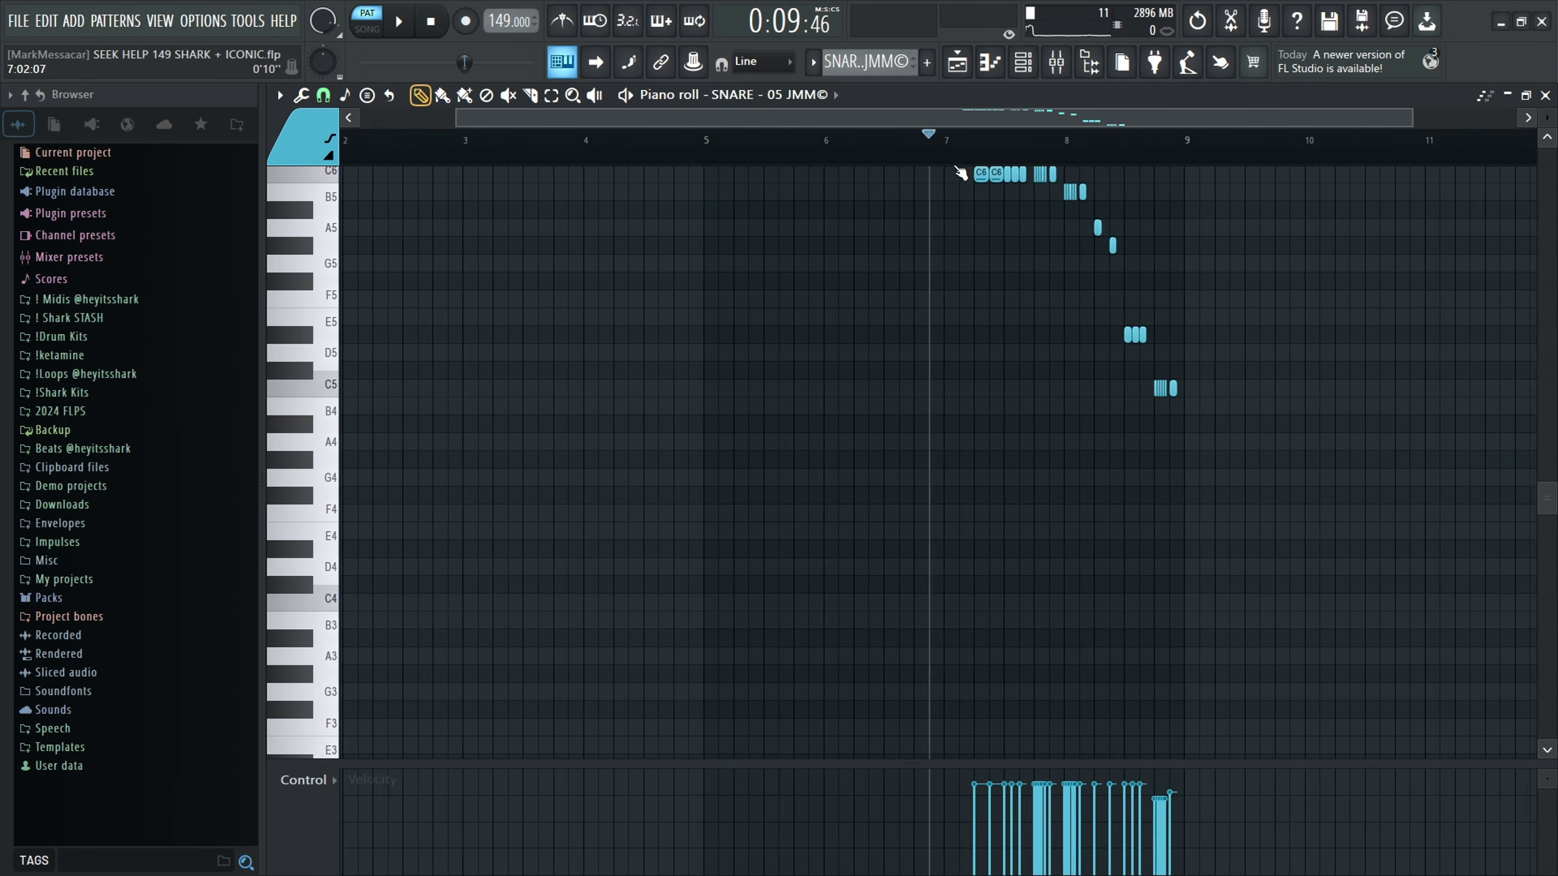
scroll(1280, 352, up, 2)
scroll(1279, 352, up, 4)
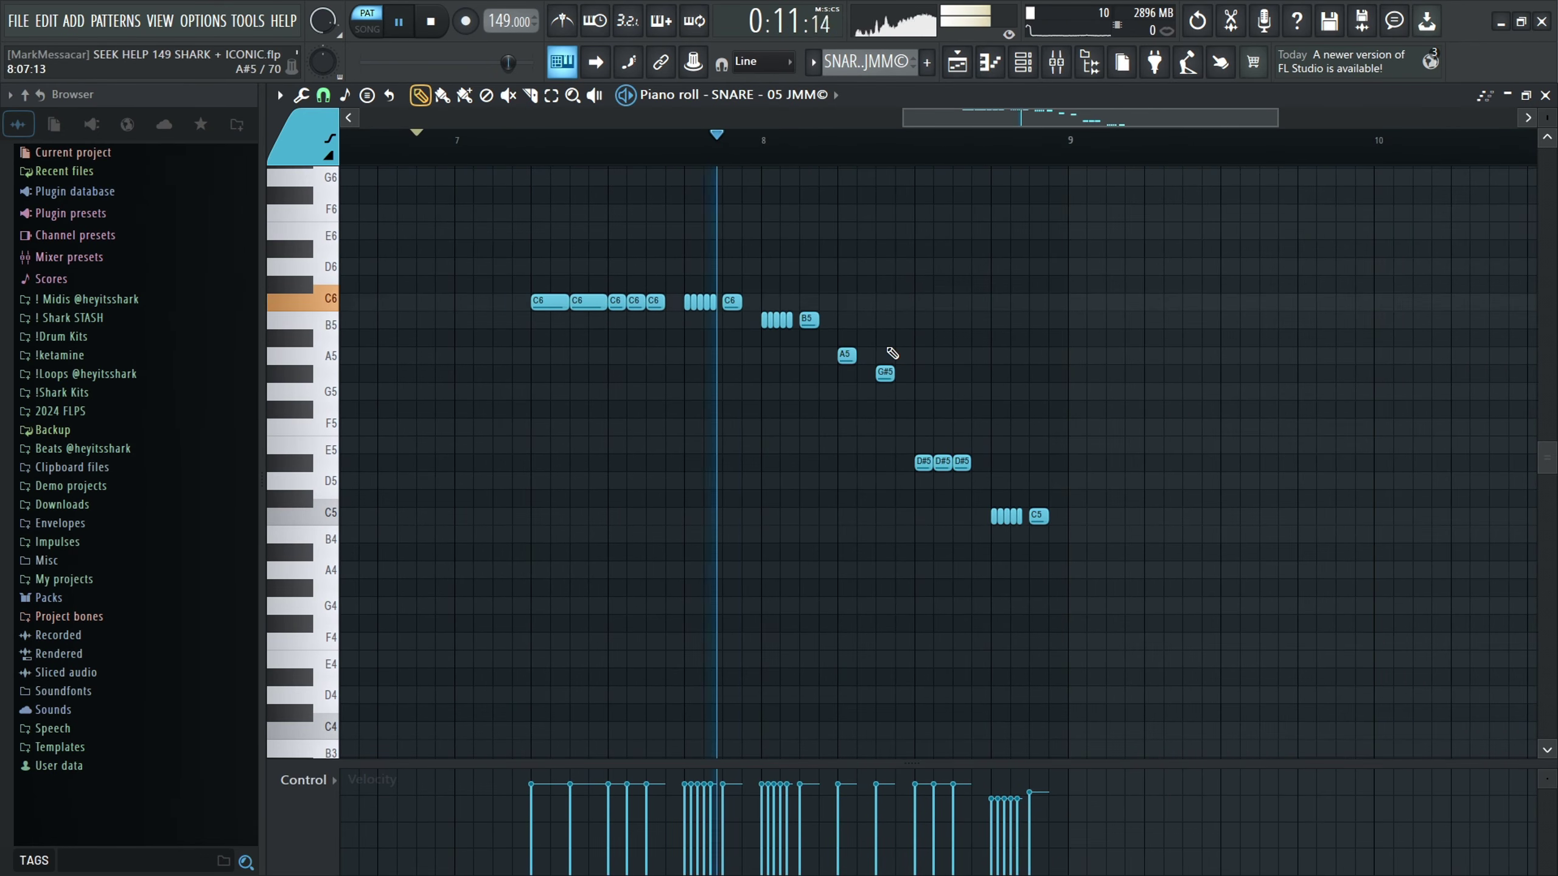
key(space)
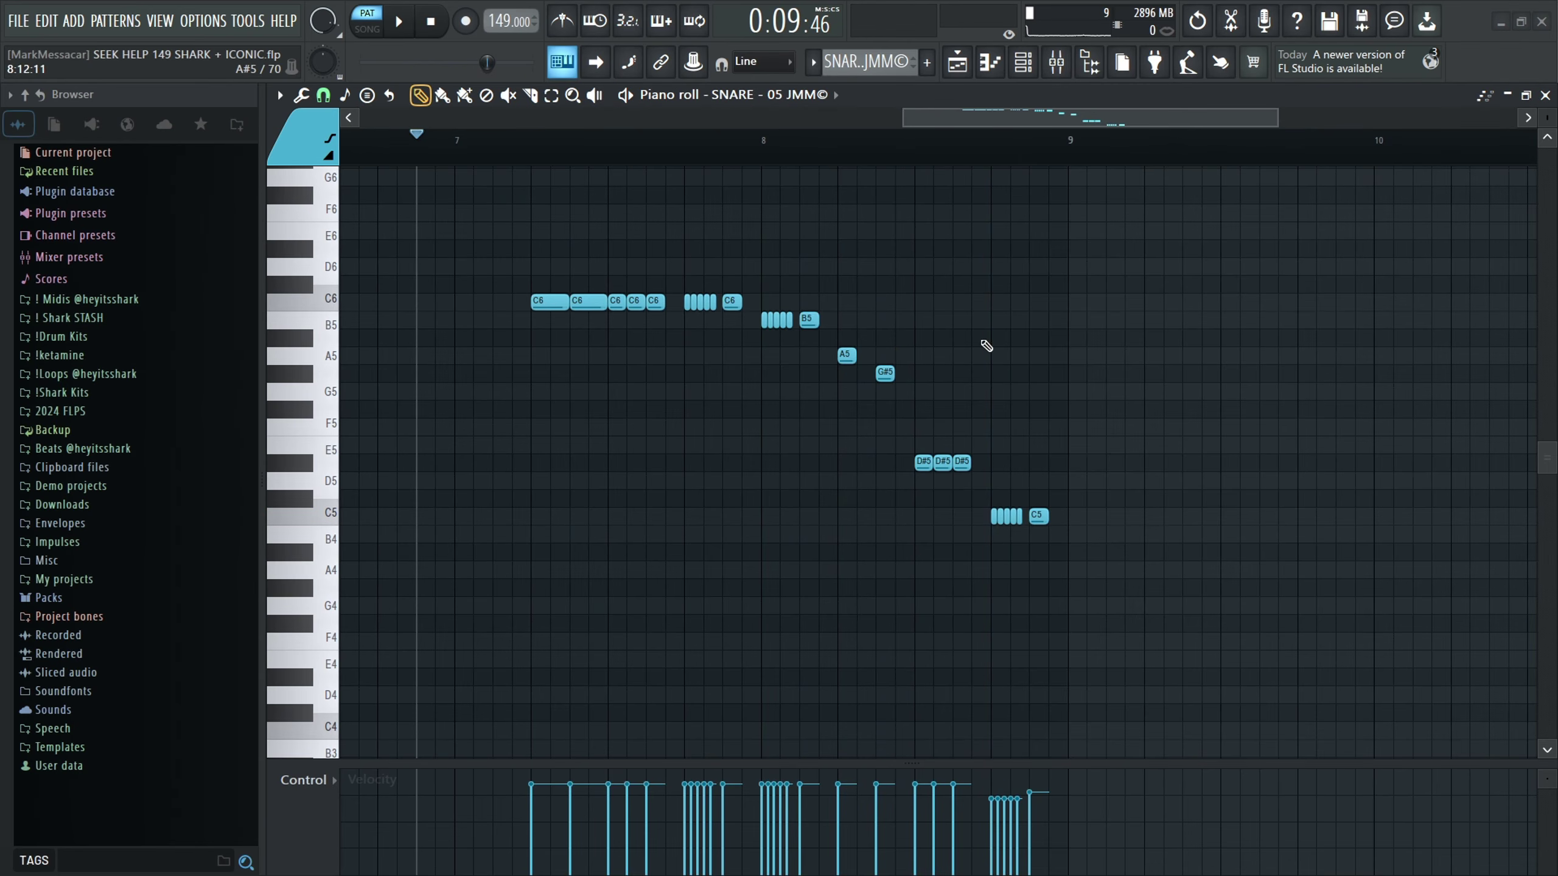
drag(1180, 570, 407, 187)
ctrl+click(566, 273)
Step: Show the playlist arrangement and play only the drum tracks from bar 9, with the melody tracks muted
scroll(874, 61, down, 1)
click(956, 62)
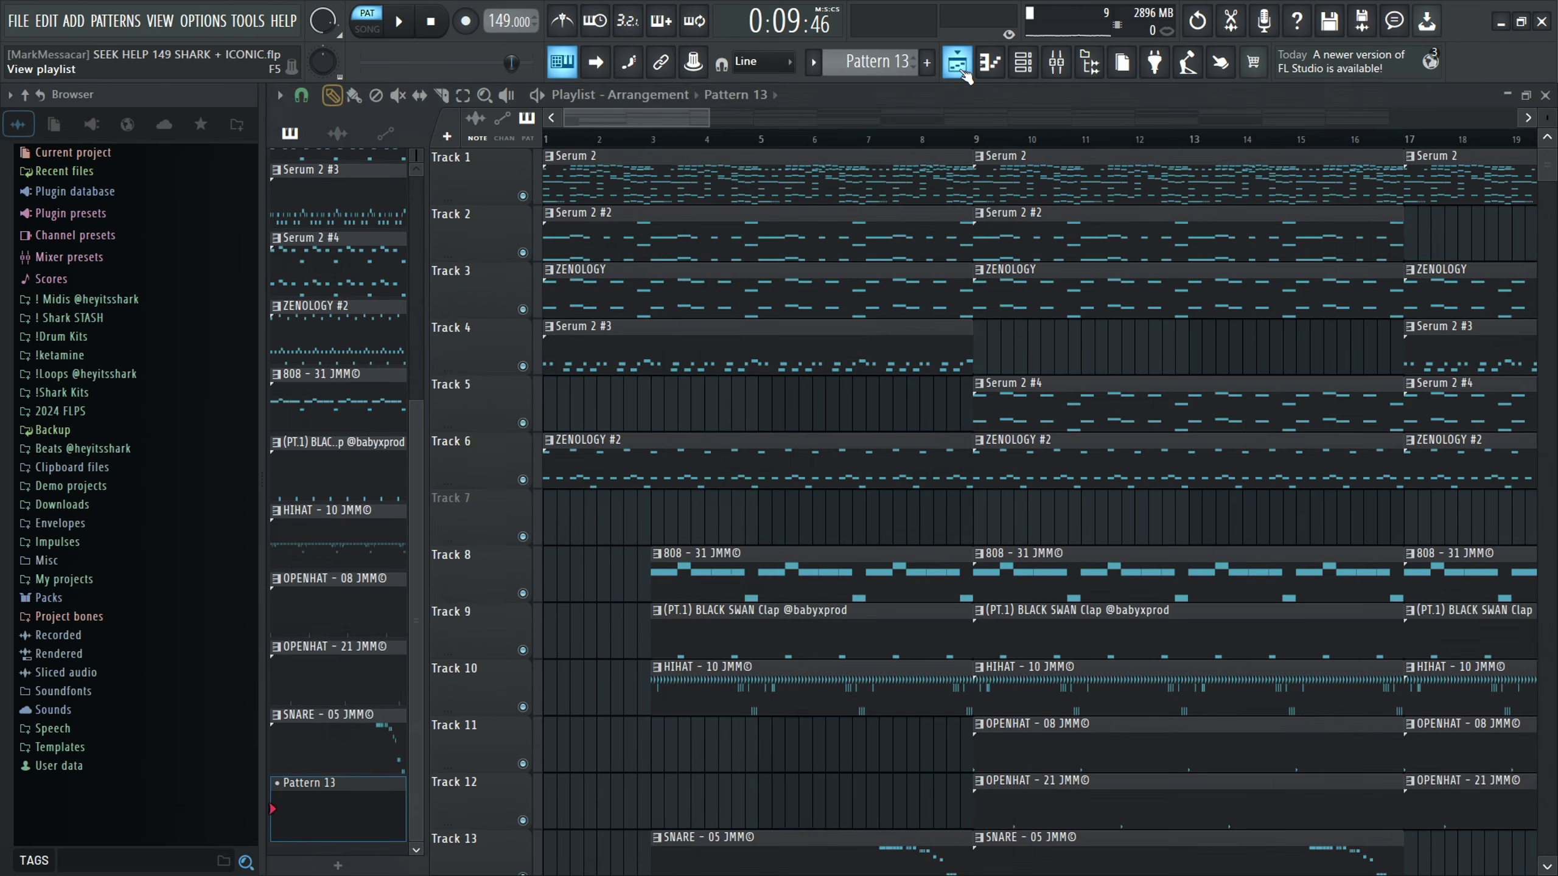
scroll(830, 477, down, 3)
scroll(797, 485, down, 1)
key(space)
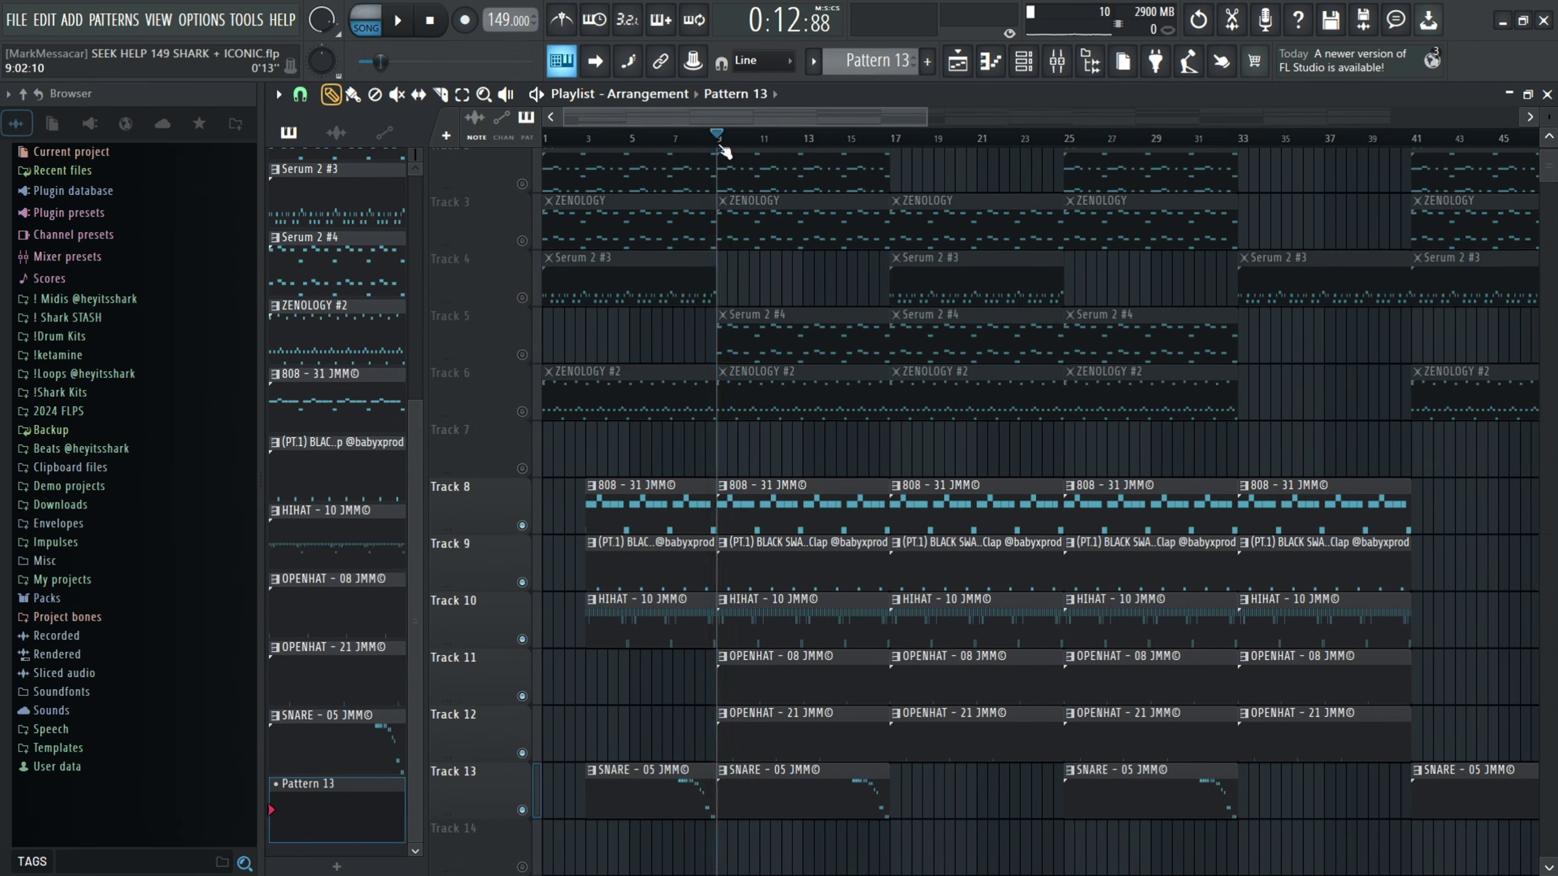
click(784, 493)
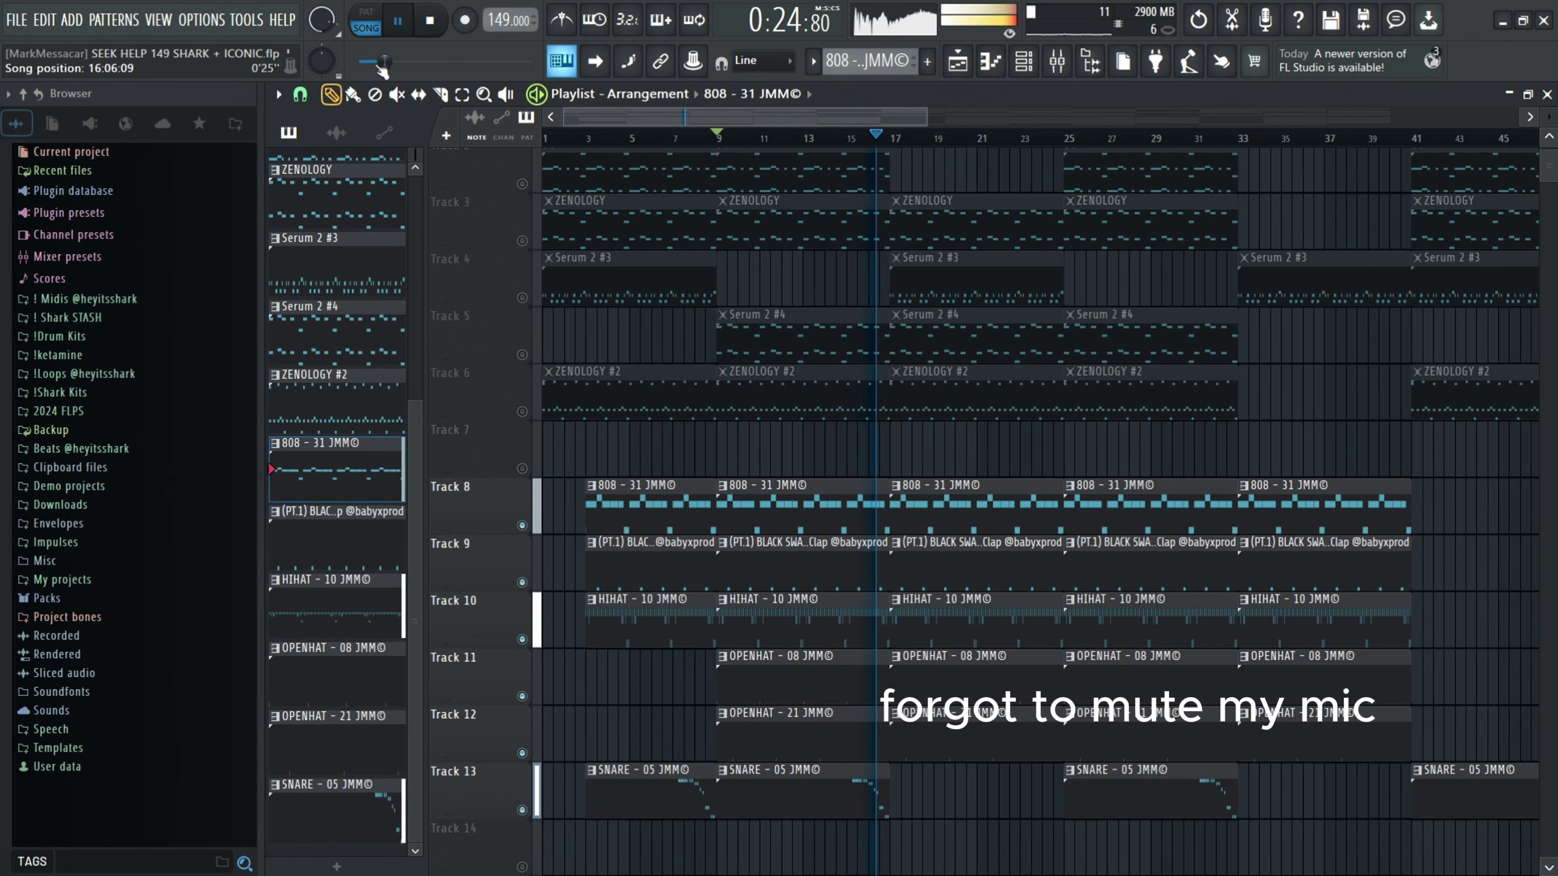
key(space)
Step: Unmute the melody tracks and play the full arrangement of melody and drums from bar 1
scroll(614, 203, up, 2)
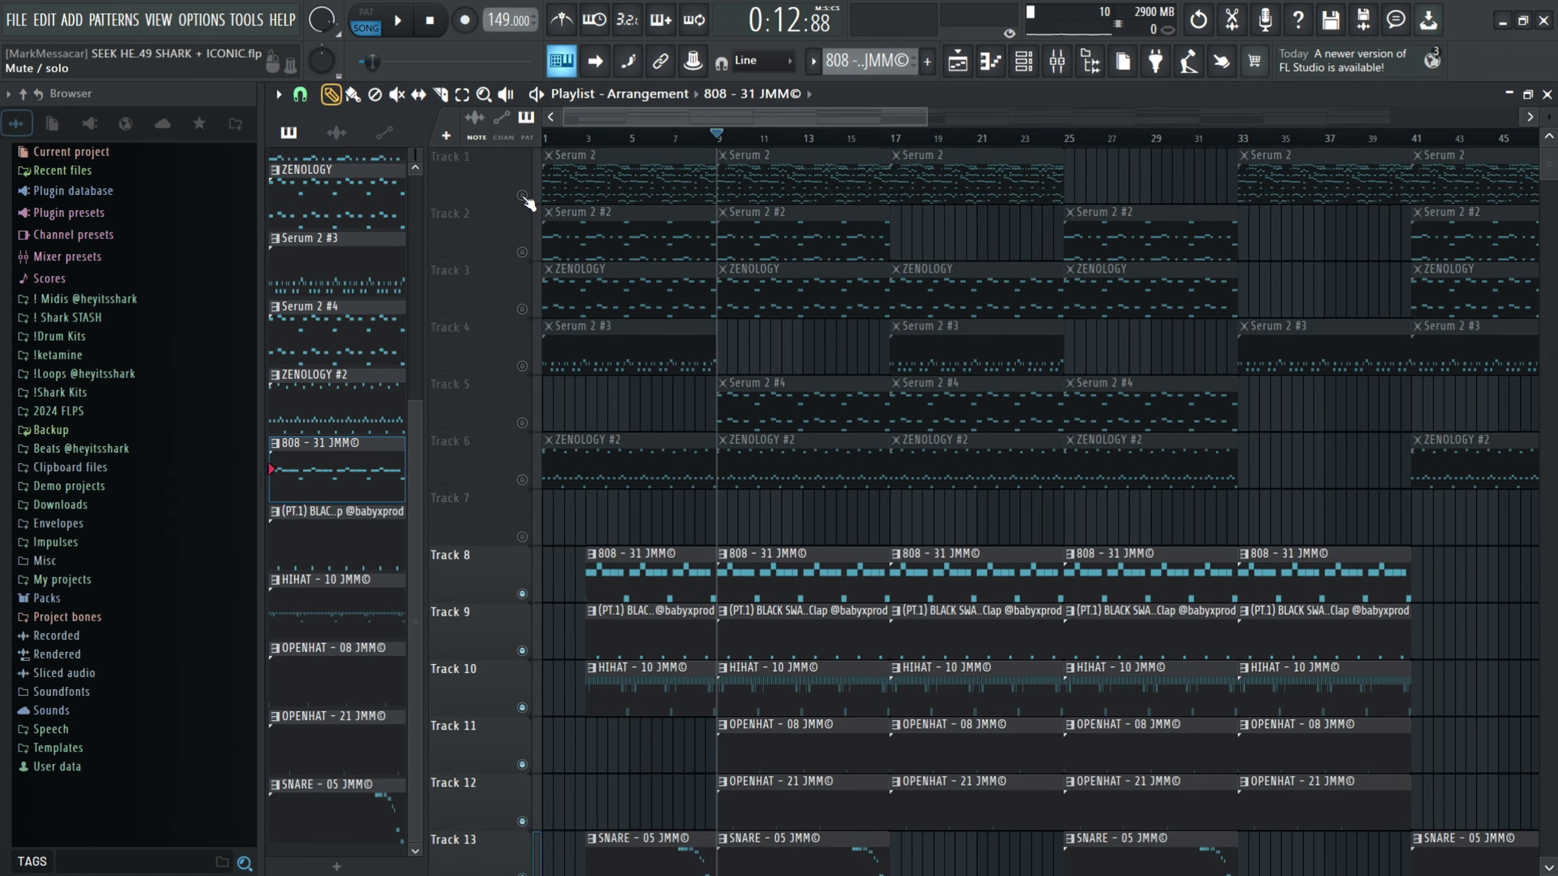
click(620, 176)
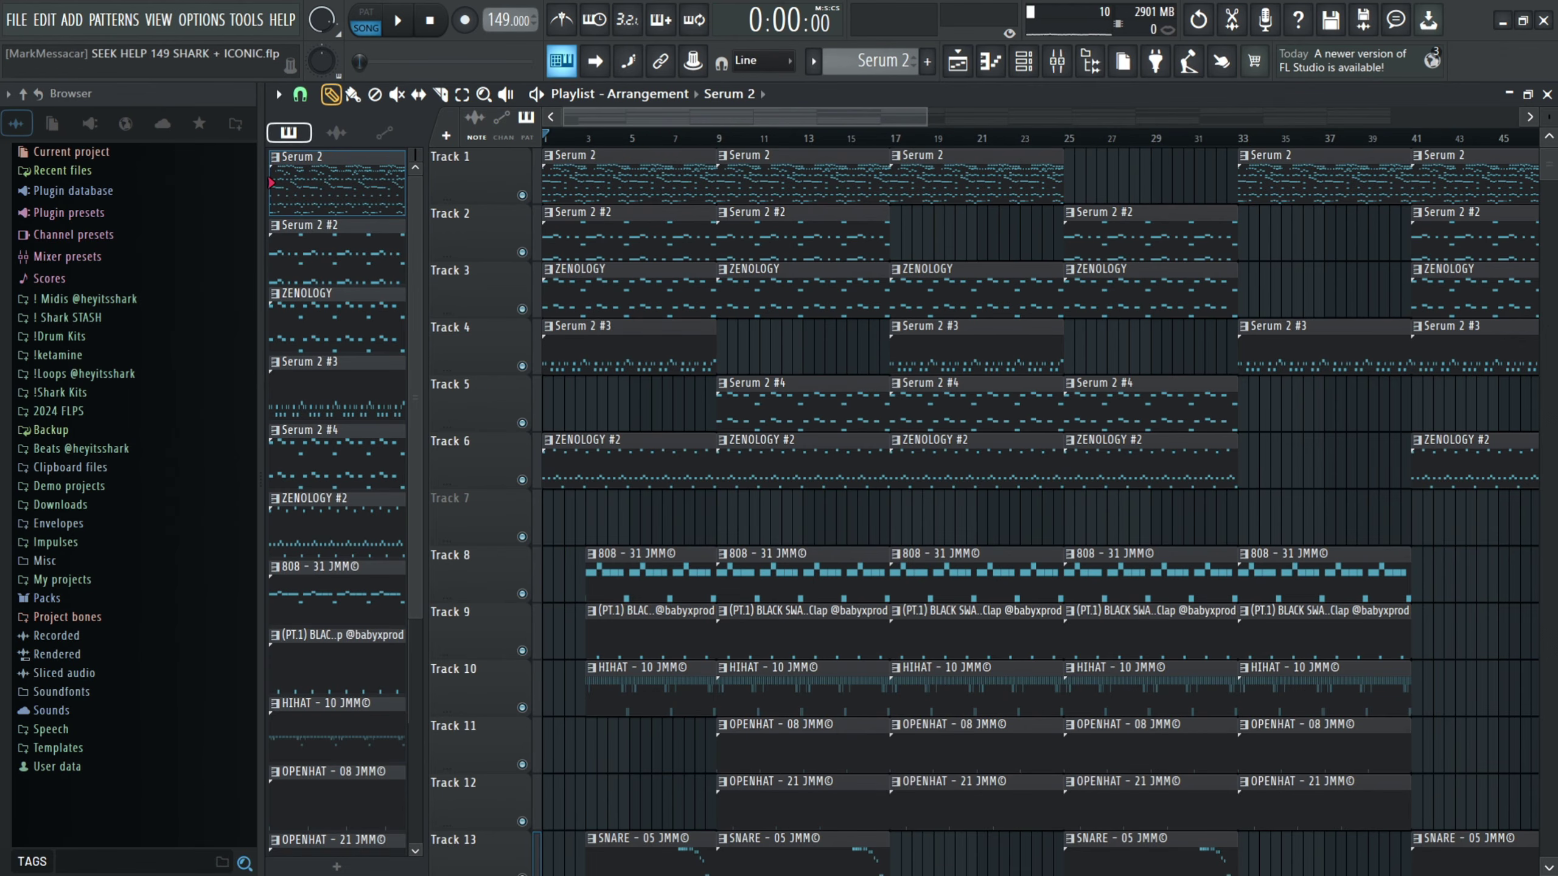
scroll(541, 461, up, 3)
key(space)
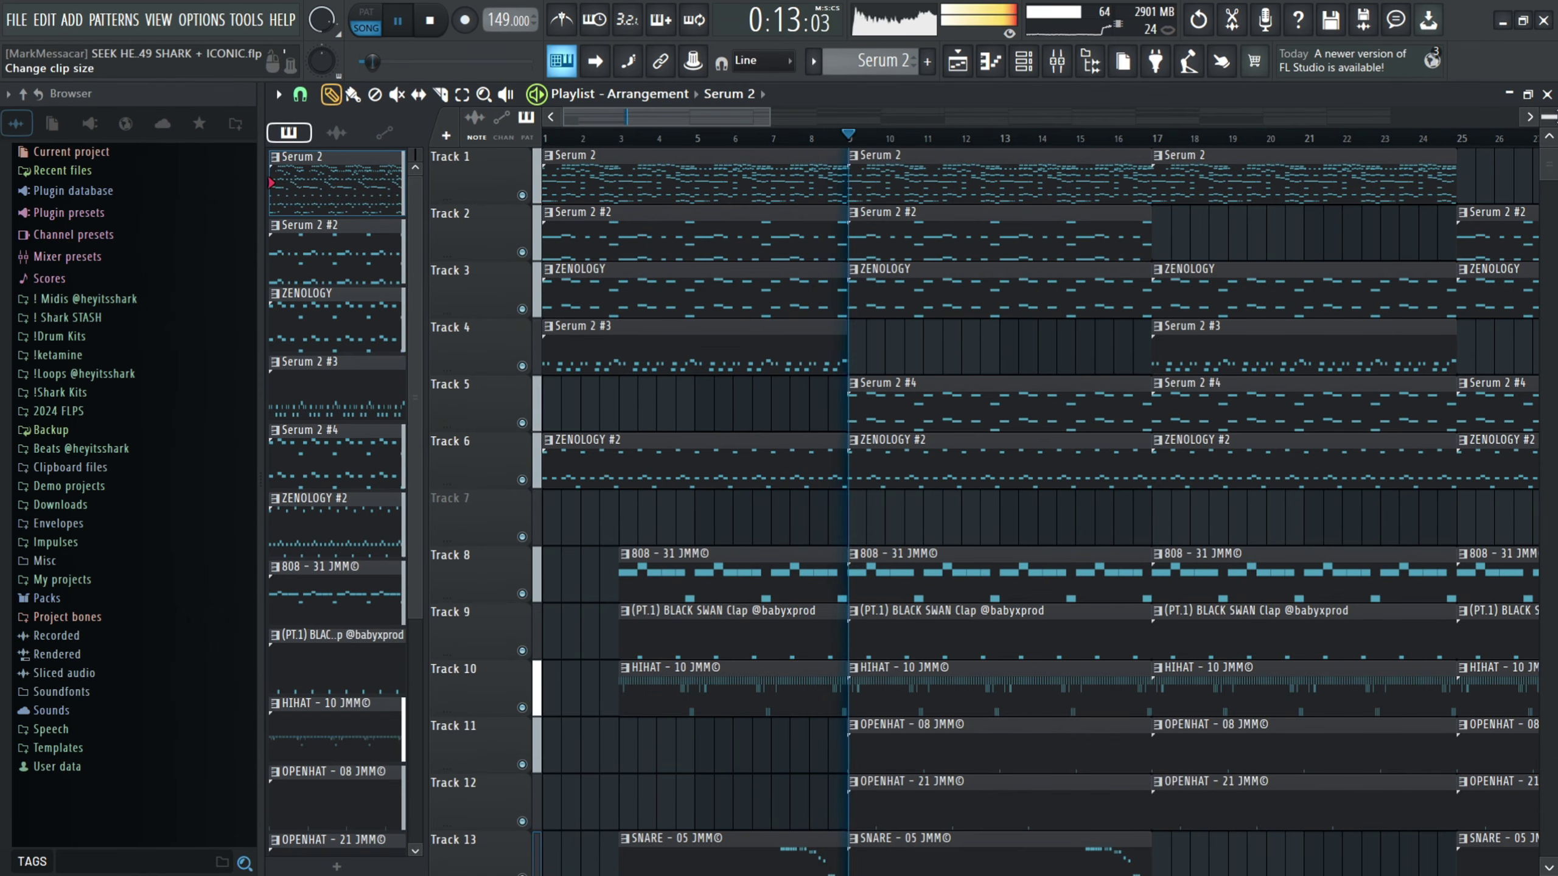
scroll(1153, 203, down, 2)
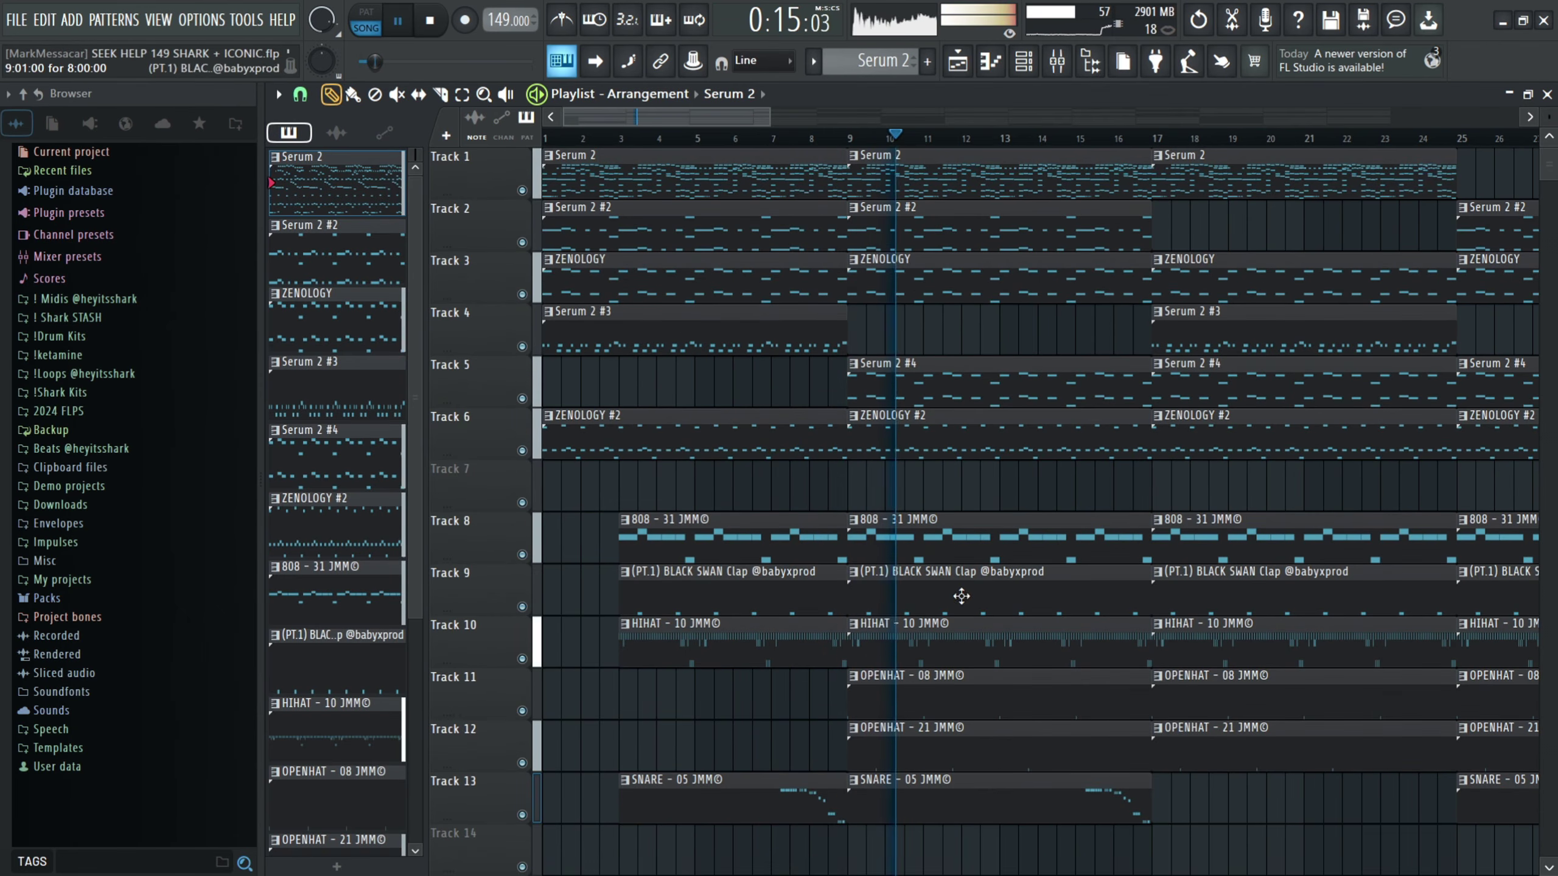
click(982, 543)
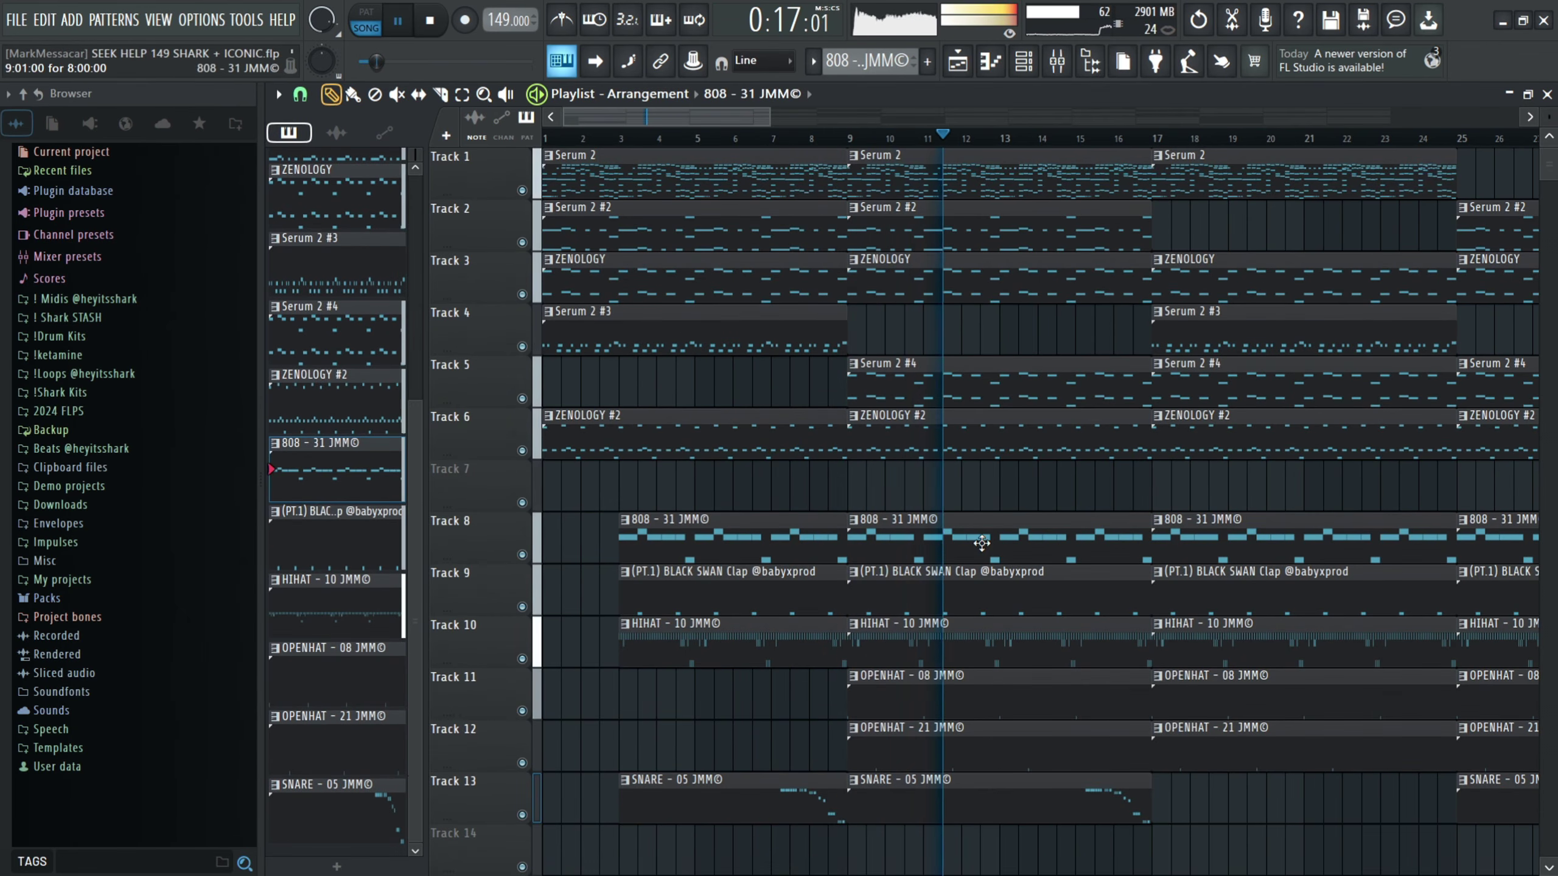